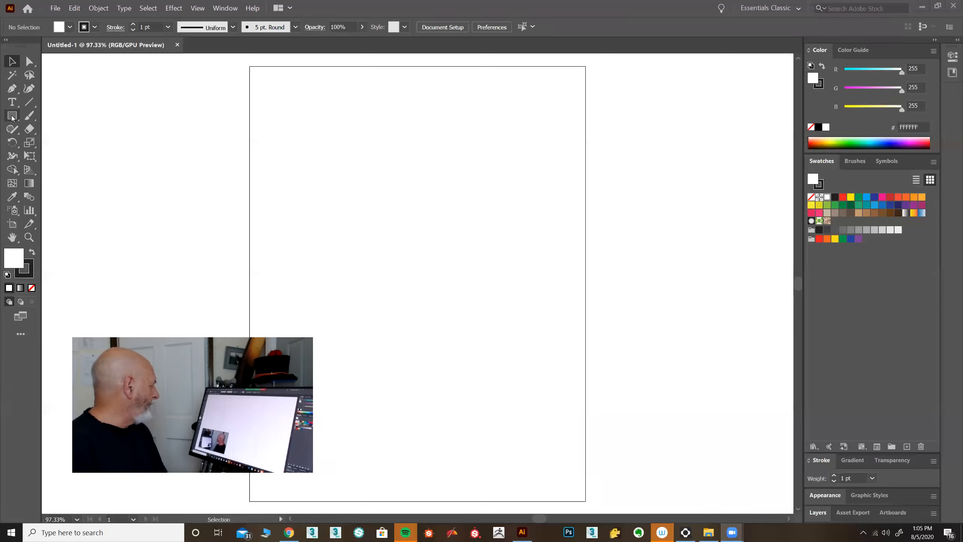
# - Detach the shape tools group as a floating toolbar over the canvas beside the artboard
pyautogui.click(12, 116)
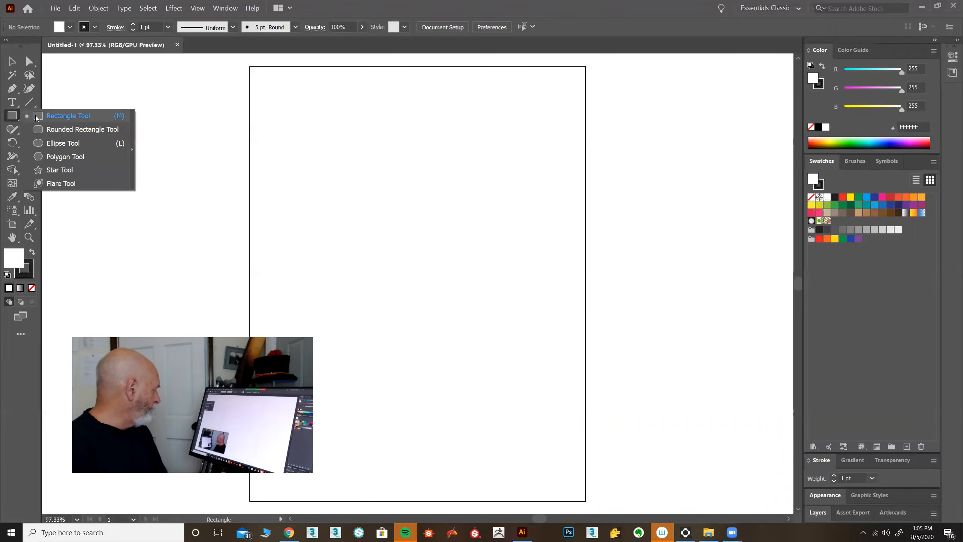
pyautogui.click(130, 134)
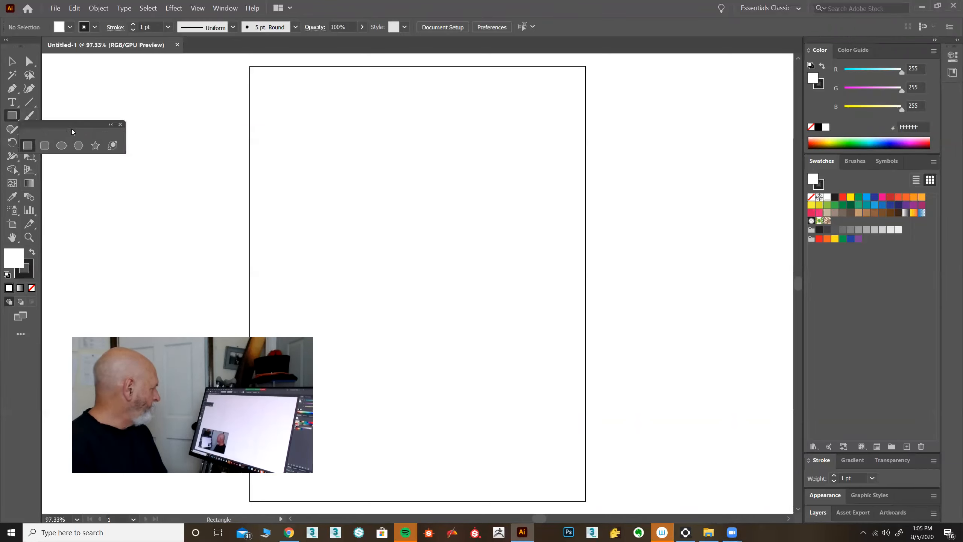
pyautogui.moveTo(67, 127); pyautogui.dragTo(174, 87)
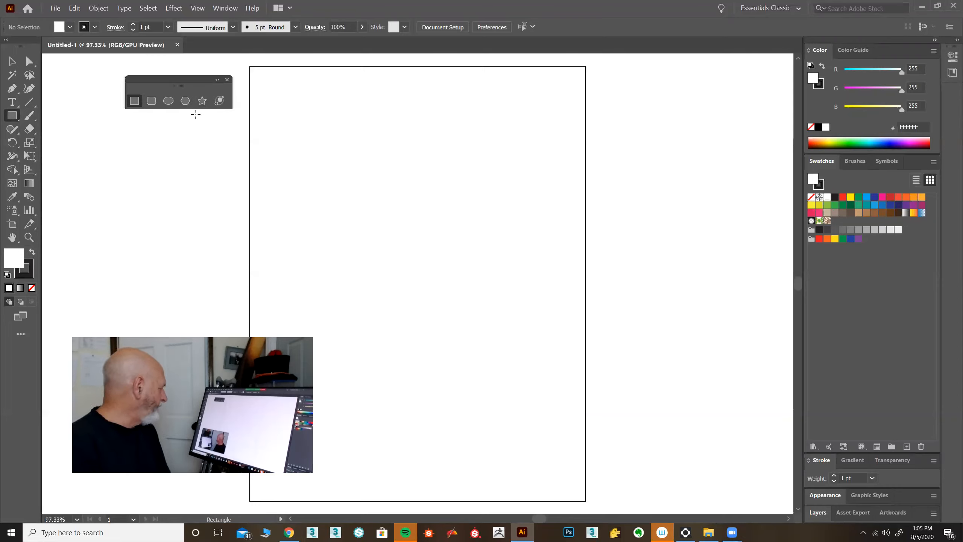
# - Draw an ellipse about 6 in wide and 1.94 in high on the upper artboard and fill it orange
pyautogui.click(168, 102)
pyautogui.moveTo(299, 167); pyautogui.dragTo(538, 244)
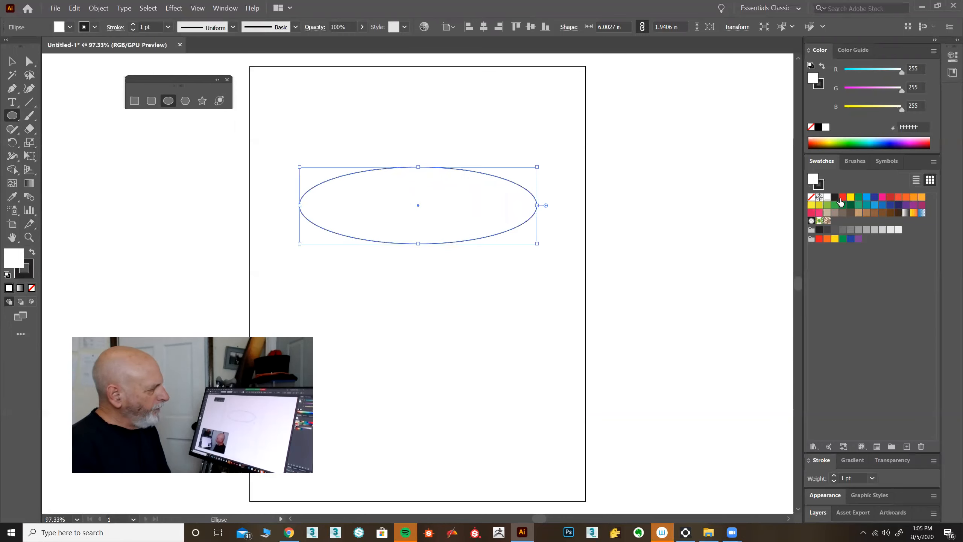
pyautogui.click(914, 196)
# - Reposition the orange ellipse in the upper artboard and shrink it to about 2.66 in wide by 1.66 in high
pyautogui.press('v')
pyautogui.moveTo(477, 196); pyautogui.dragTo(482, 157)
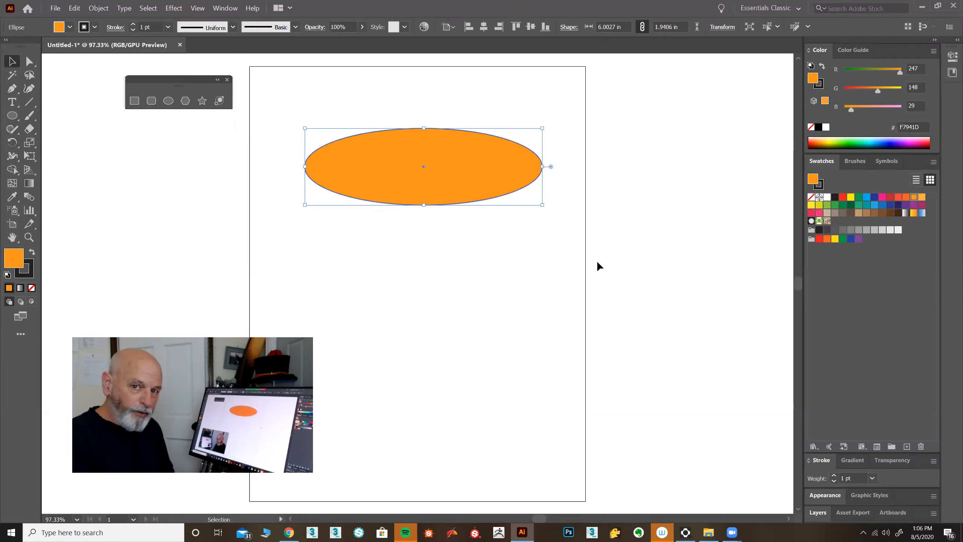
pyautogui.moveTo(458, 176); pyautogui.dragTo(444, 184)
pyautogui.moveTo(530, 213); pyautogui.dragTo(397, 203)
pyautogui.moveTo(374, 168)
pyautogui.mouseDown()
pyautogui.moveTo(401, 146)
pyautogui.moveTo(369, 160)
pyautogui.moveTo(378, 188)
pyautogui.moveTo(372, 148)
pyautogui.moveTo(344, 162)
pyautogui.moveTo(401, 151)
pyautogui.moveTo(432, 184)
pyautogui.mouseUp()
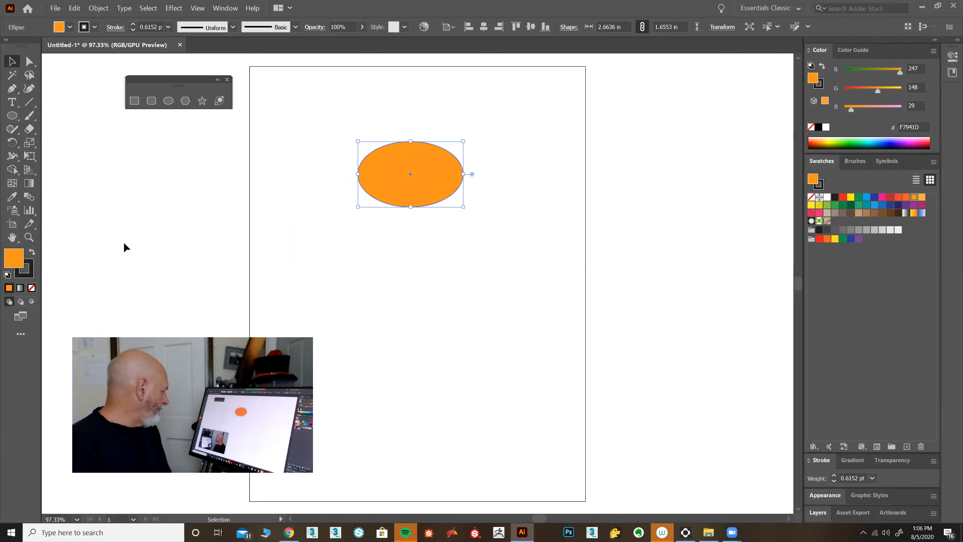
# - Remove the ellipse's fill and try to move the ellipse from inside its empty interior
pyautogui.click(32, 288)
pyautogui.moveTo(394, 186); pyautogui.dragTo(357, 139)
pyautogui.click(332, 216)
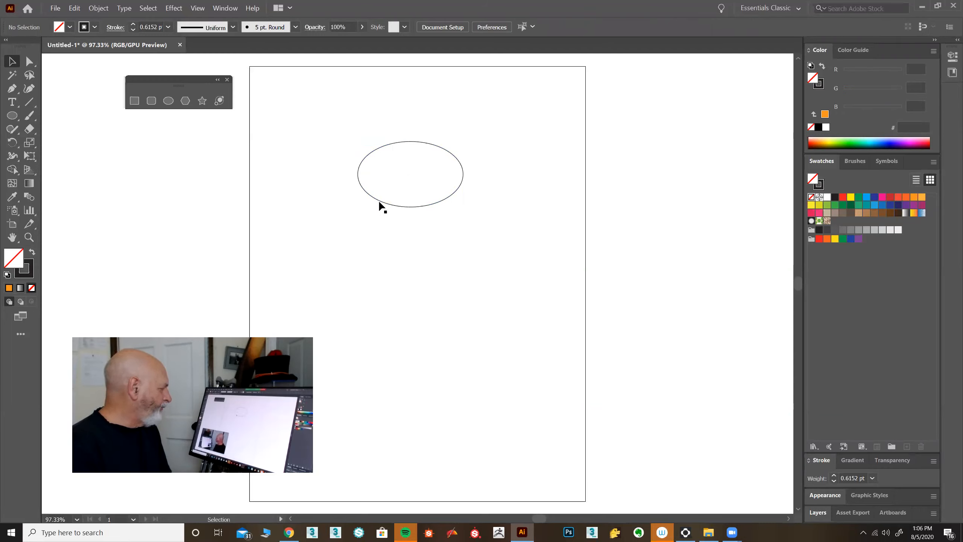
# - Move the unfilled ellipse by its outline toward the artboard's upper-left corner and restore its solid orange fill
pyautogui.moveTo(379, 202); pyautogui.dragTo(328, 137)
pyautogui.click(9, 288)
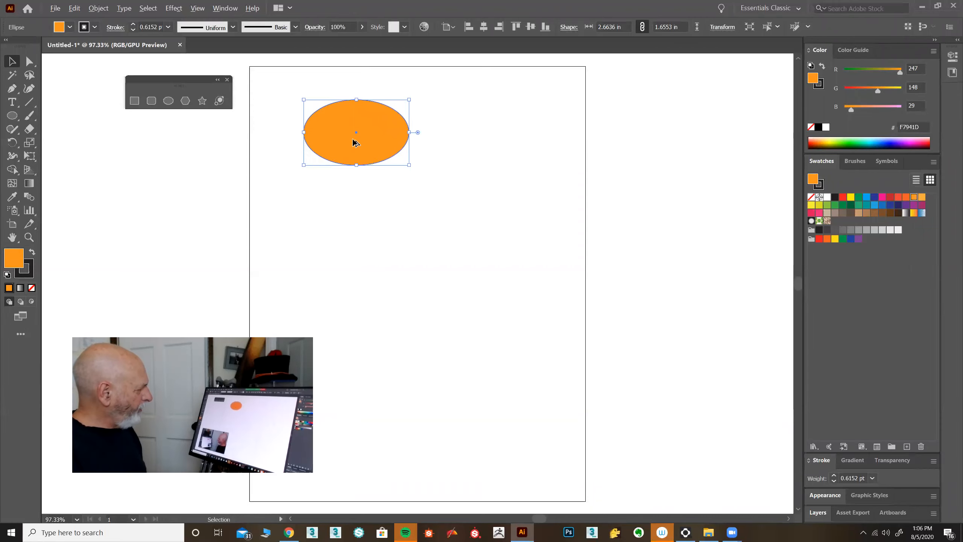
# - Place four copies of the ellipse in a descending diagonal across the artboard and undo them
pyautogui.moveTo(337, 133); pyautogui.dragTo(553, 346)
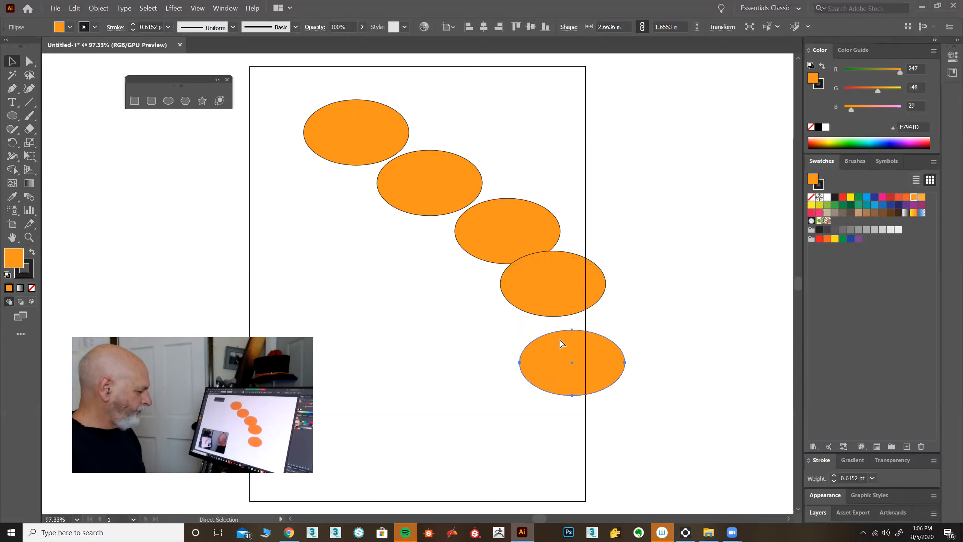
pyautogui.hotkey('ctrl', 'z')
pyautogui.hotkey('ctrl', 'z')
pyautogui.hotkey('ctrl', 'z')
pyautogui.hotkey('ctrl', 'z')
pyautogui.hotkey('ctrl', 'z')
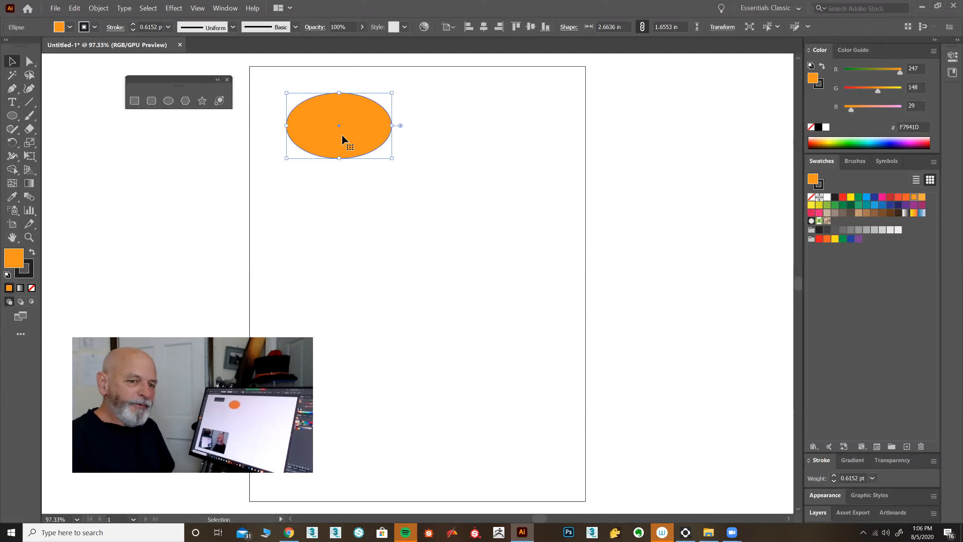
# - Copy and paste the orange ellipse, and delete the pasted copy
pyautogui.press('a')
pyautogui.press('v')
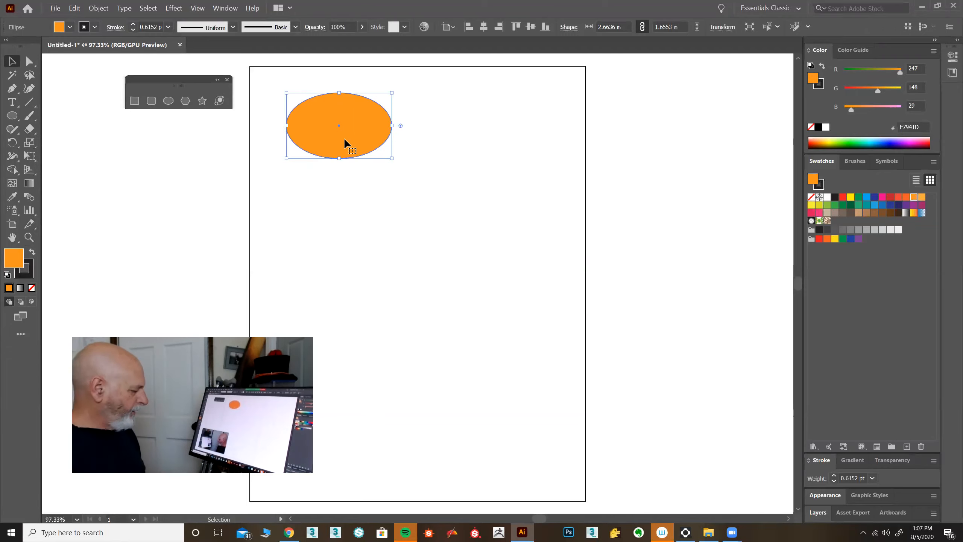
pyautogui.hotkey('ctrl', 'c')
pyautogui.hotkey('ctrl', 'v')
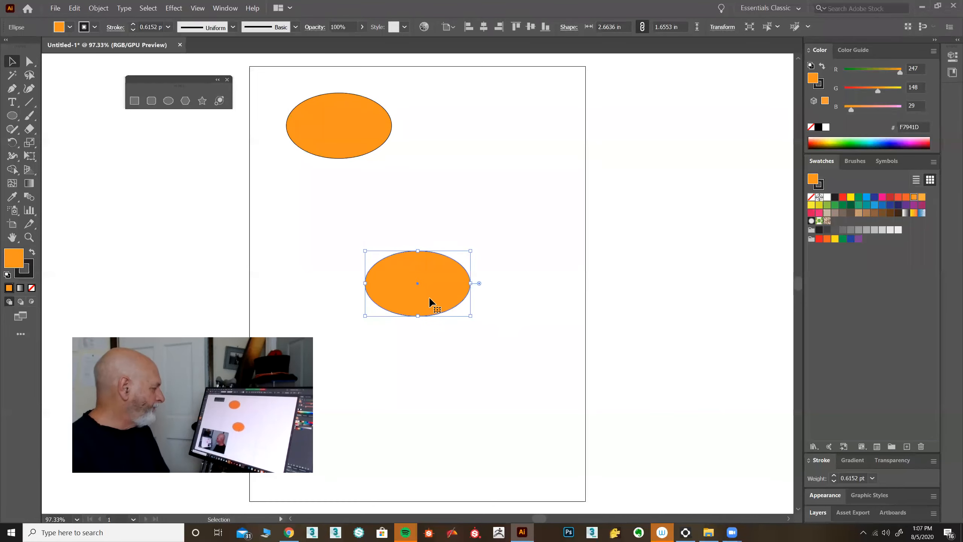
pyautogui.press('Delete')
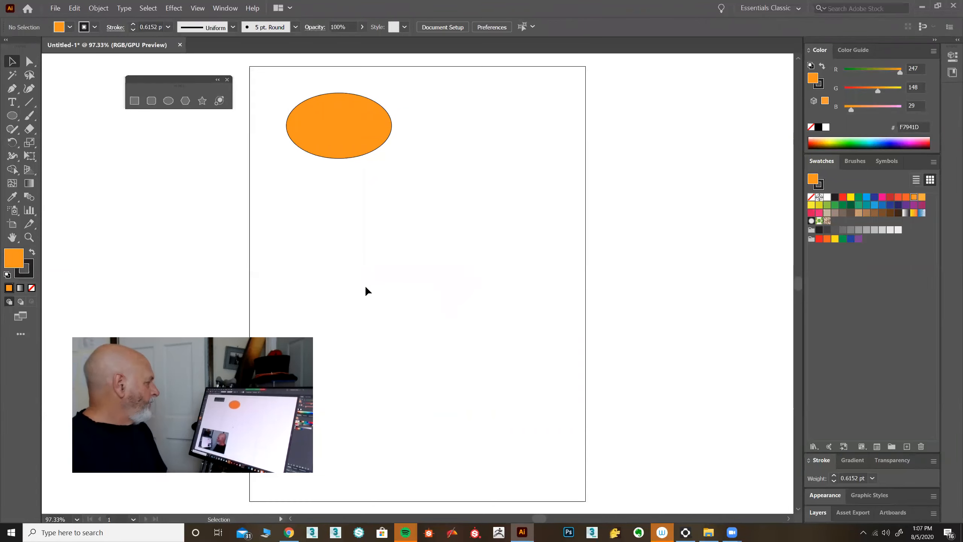
# - Paste a copy in front of the ellipse, offset it down and to the right, and delete that copy
pyautogui.click(74, 8)
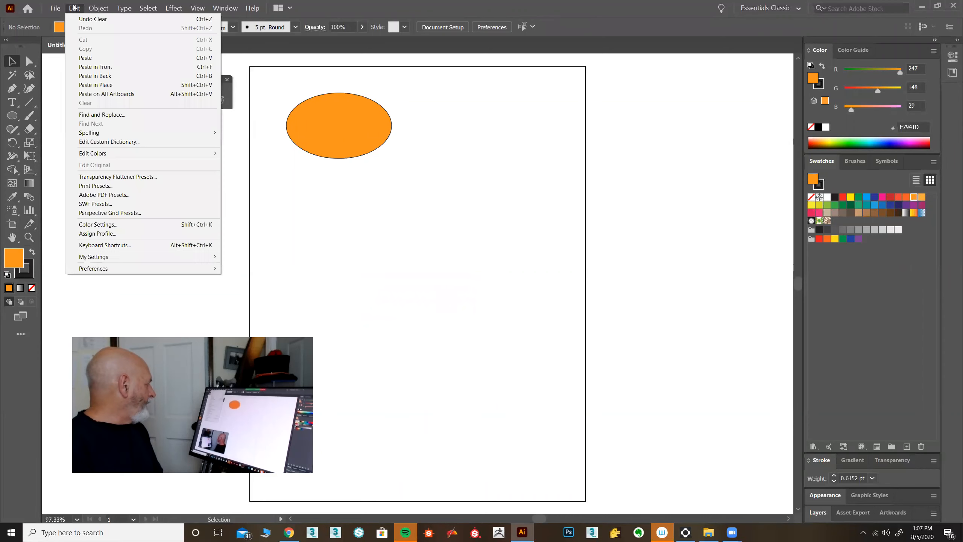
pyautogui.click(103, 72)
pyautogui.moveTo(322, 137)
pyautogui.mouseDown()
pyautogui.moveTo(358, 146)
pyautogui.moveTo(384, 174)
pyautogui.mouseUp()
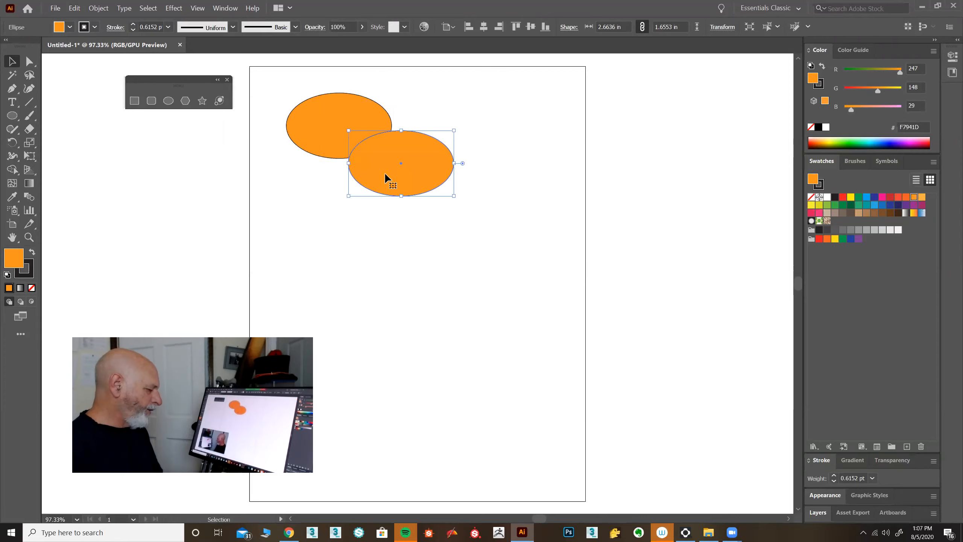
pyautogui.press('Delete')
# - Duplicate the ellipse directly by moving a copy down and to the right, and delete the duplicate
pyautogui.moveTo(352, 138); pyautogui.dragTo(420, 208)
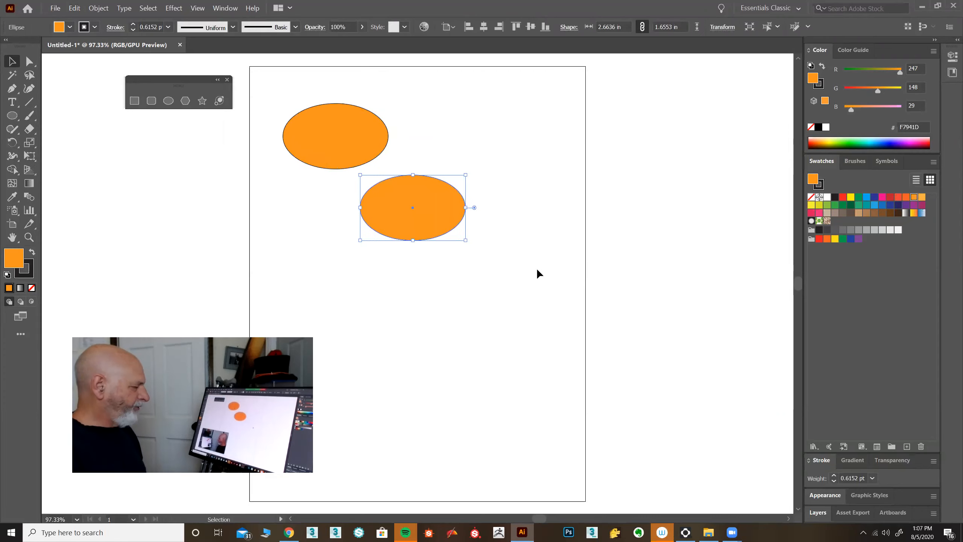
pyautogui.press('Delete')
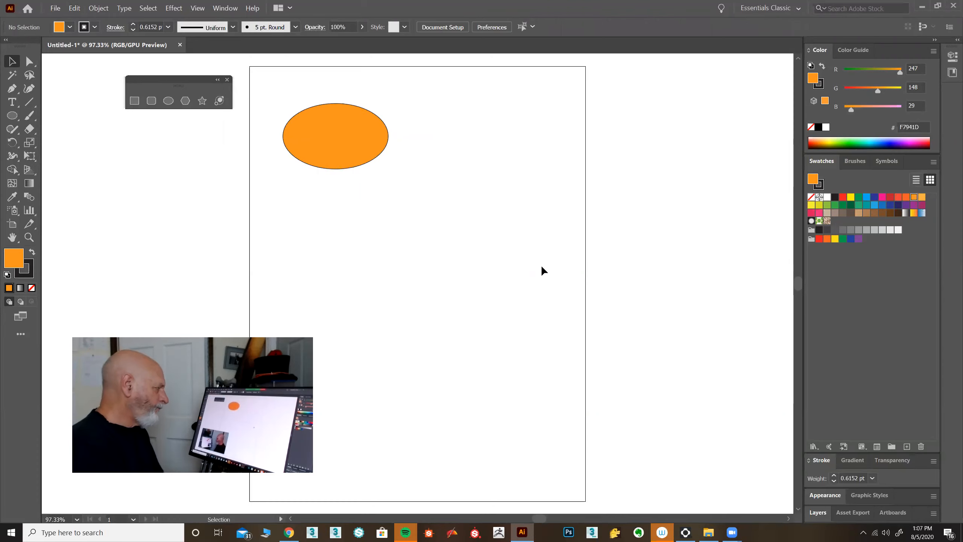
# - Move the ellipse horizontally to the right side of the artboard and bring it back toward the upper-left area
pyautogui.moveTo(343, 135)
pyautogui.mouseDown()
pyautogui.moveTo(338, 147)
pyautogui.moveTo(398, 143)
pyautogui.moveTo(339, 139)
pyautogui.mouseUp()
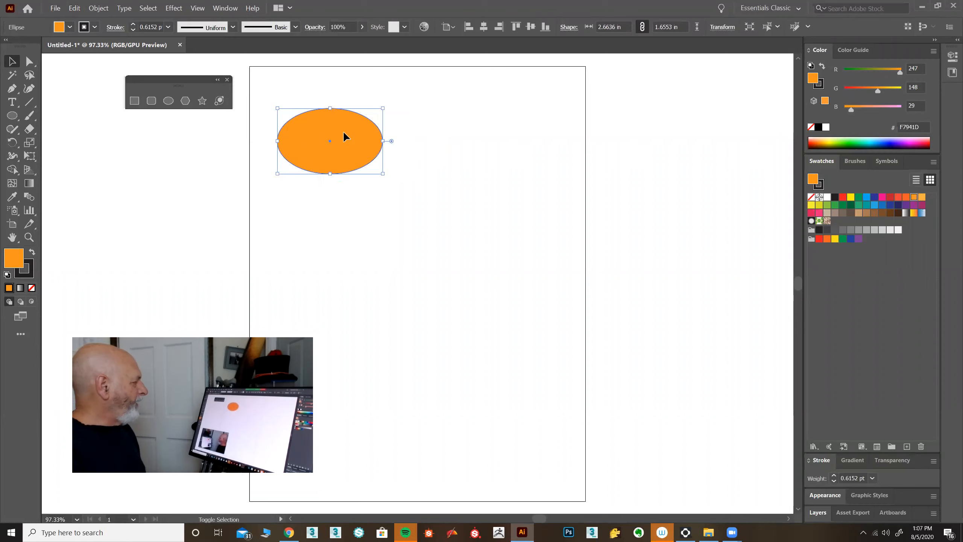
pyautogui.keyDown('shift'); pyautogui.click(338, 135); pyautogui.keyUp('shift')
pyautogui.moveTo(327, 136); pyautogui.dragTo(484, 143)
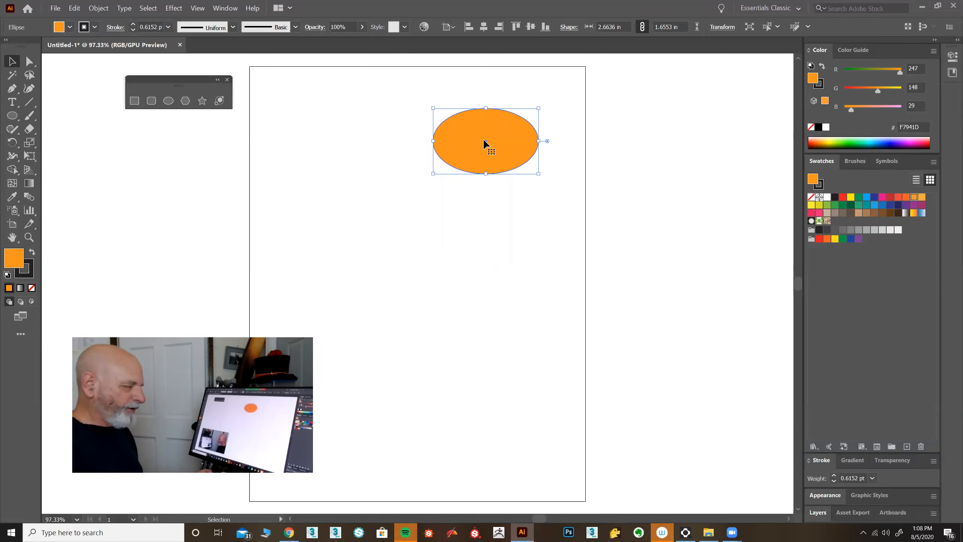
pyautogui.moveTo(483, 141); pyautogui.dragTo(341, 146)
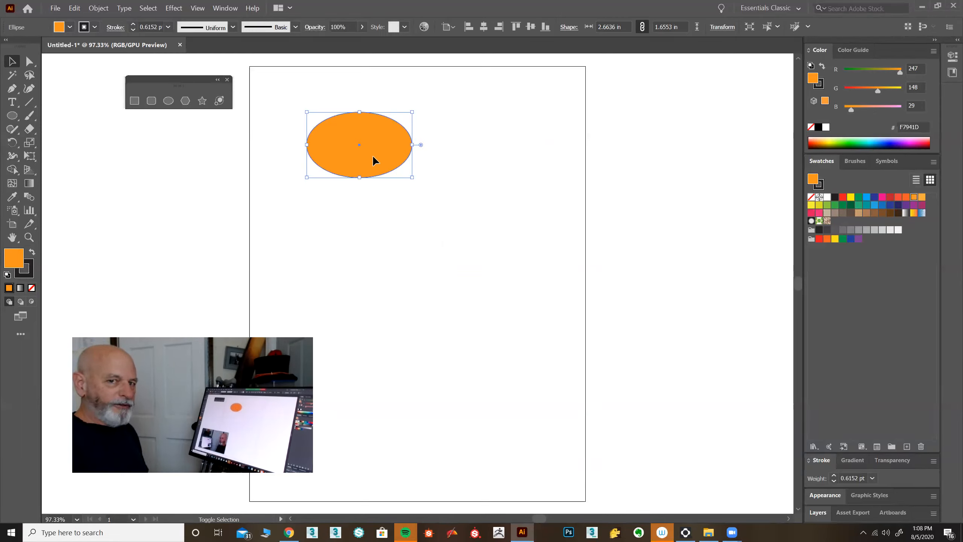
# - From a deselected state, try a horizontally constrained move of the ellipse toward the artboard's right edge and place it near the upper-left corner
pyautogui.hotkey('ctrl', 'shift', 'a')
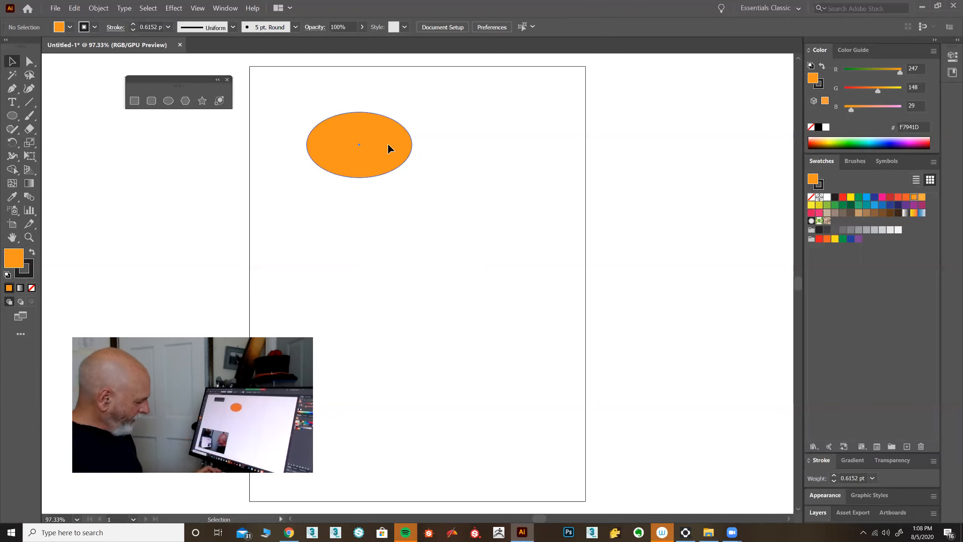
pyautogui.moveTo(388, 146); pyautogui.dragTo(560, 138)
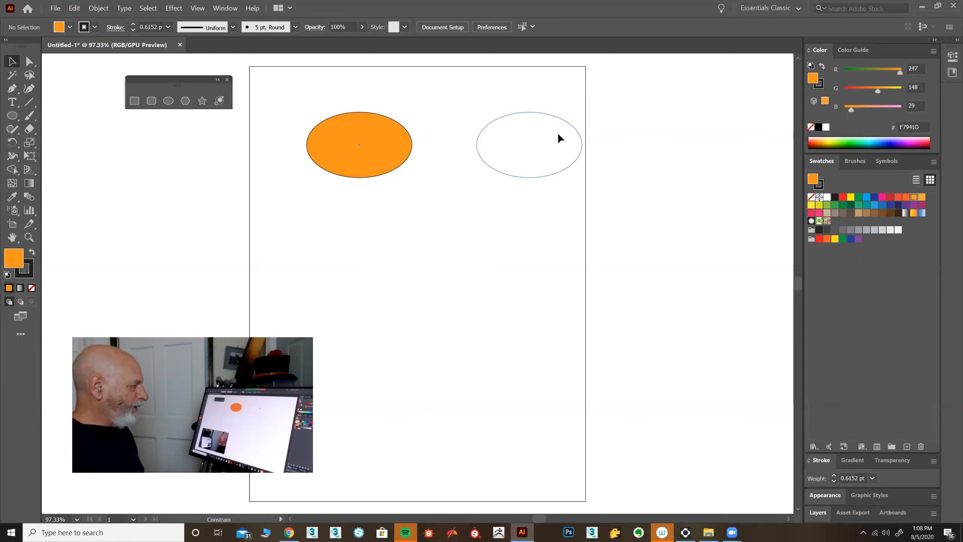
pyautogui.moveTo(559, 135); pyautogui.dragTo(404, 139)
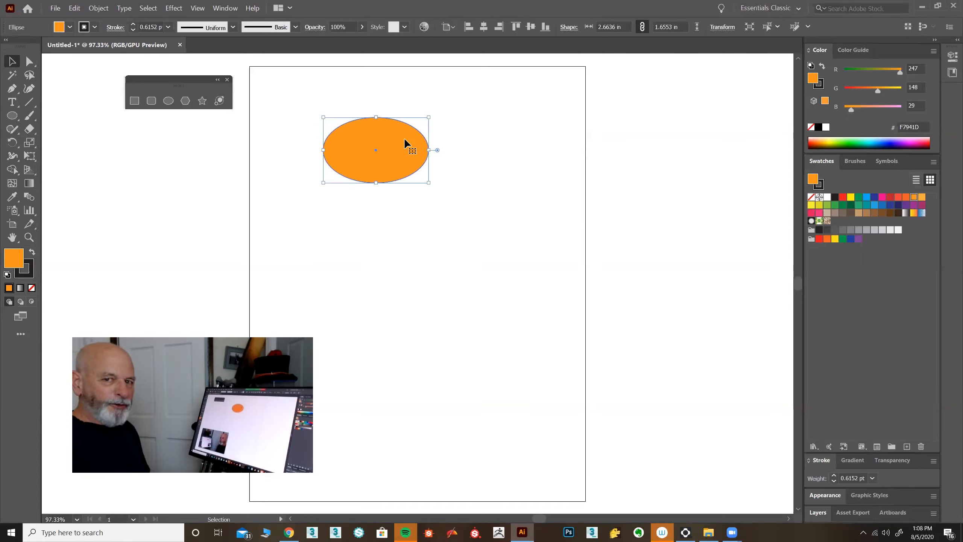
pyautogui.click(459, 139)
pyautogui.moveTo(411, 146); pyautogui.dragTo(348, 124)
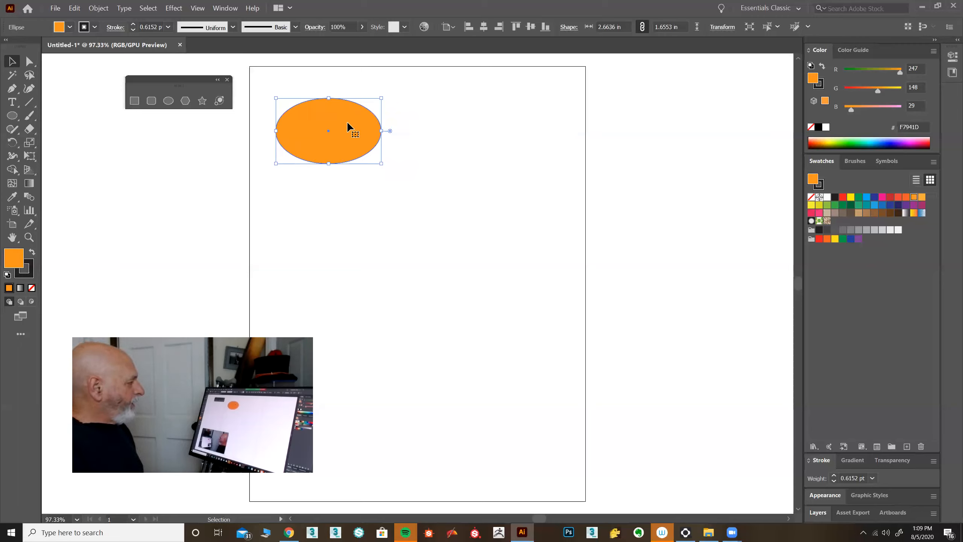
# - Shrink the ellipse to a near-circle about 1.07 in wide and place six copies in a horizontal row beside it
pyautogui.moveTo(382, 164); pyautogui.dragTo(318, 140)
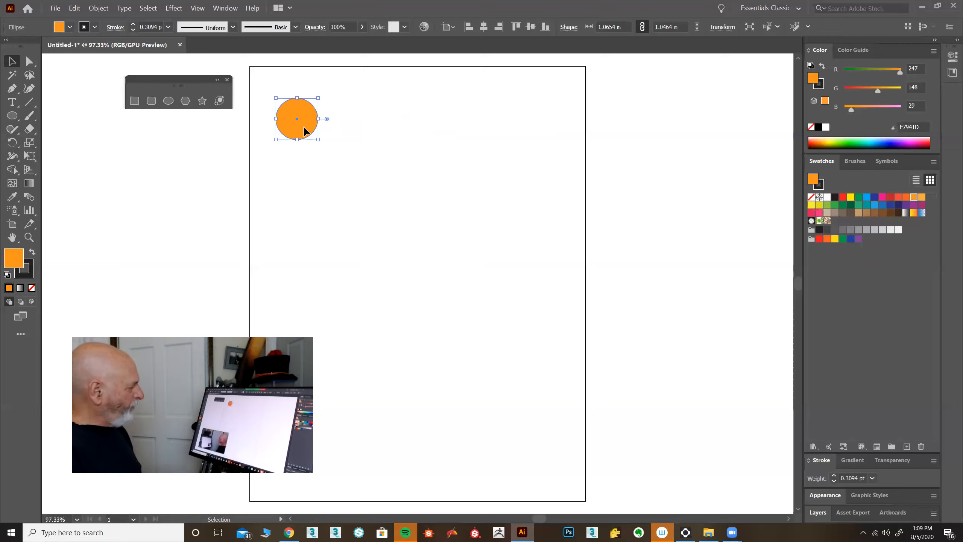
pyautogui.moveTo(305, 129); pyautogui.dragTo(500, 126)
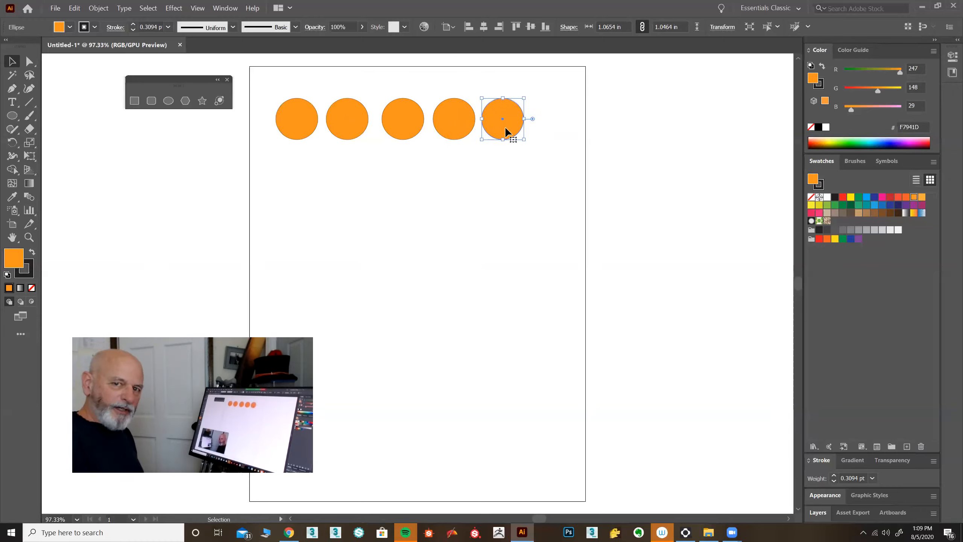
pyautogui.moveTo(507, 131); pyautogui.dragTo(608, 123)
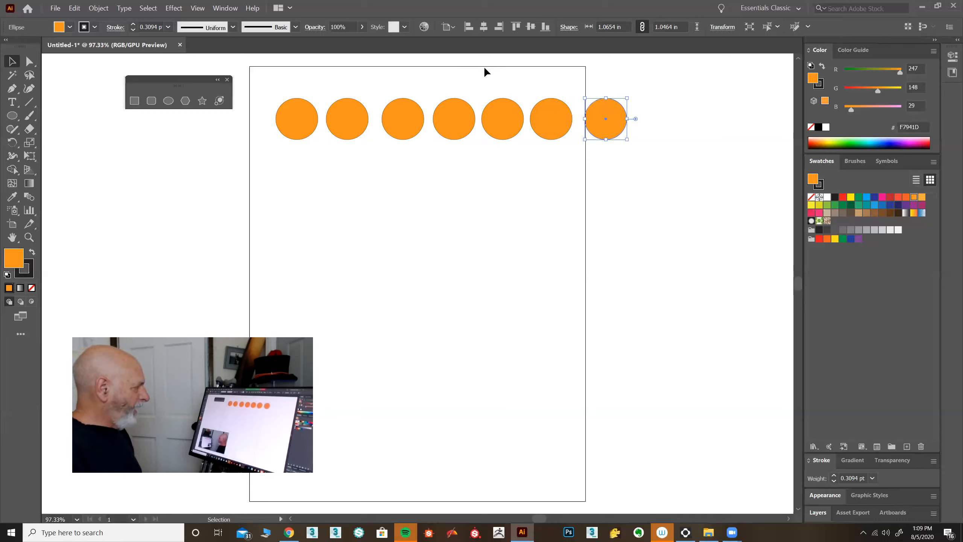
# - Delete the six copied circles and the original orange circle to clear the artboard
pyautogui.moveTo(325, 72); pyautogui.dragTo(665, 168)
pyautogui.press('Delete')
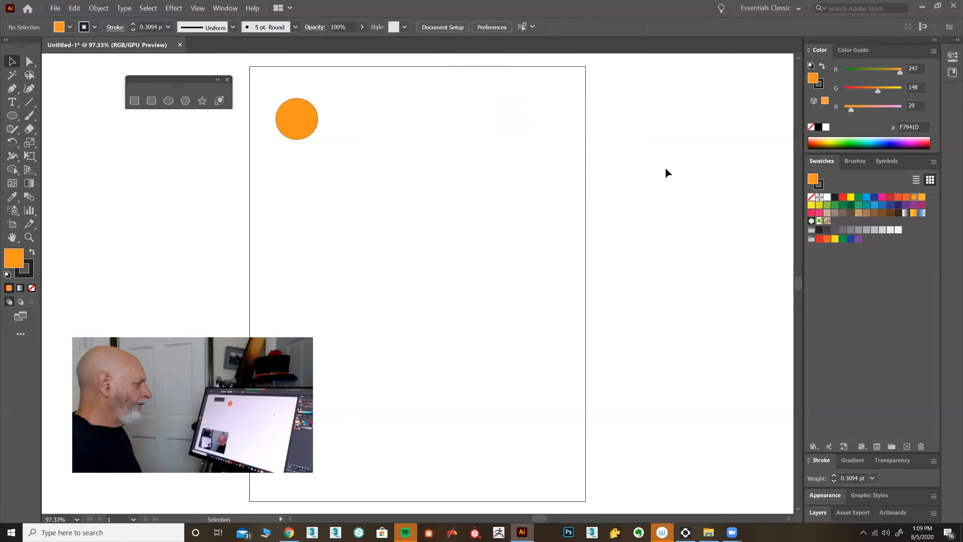
pyautogui.moveTo(289, 122); pyautogui.dragTo(280, 108)
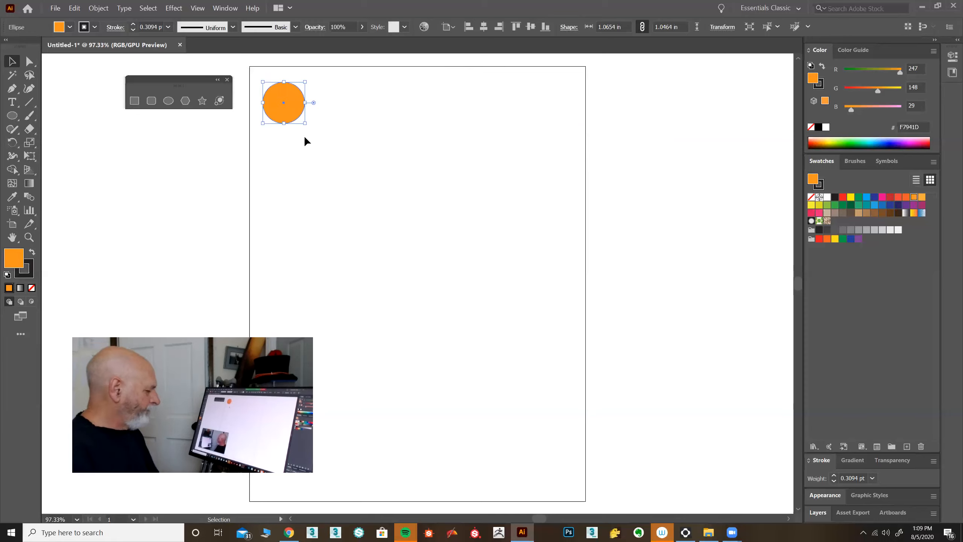
pyautogui.press('Delete')
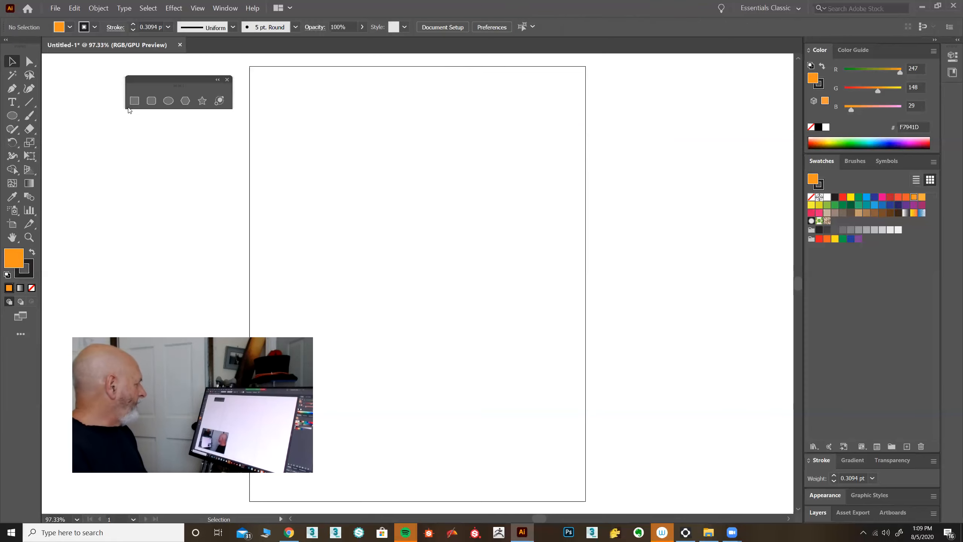
# - Draw a circle about 1 in in diameter near the artboard's upper-left corner
pyautogui.click(168, 101)
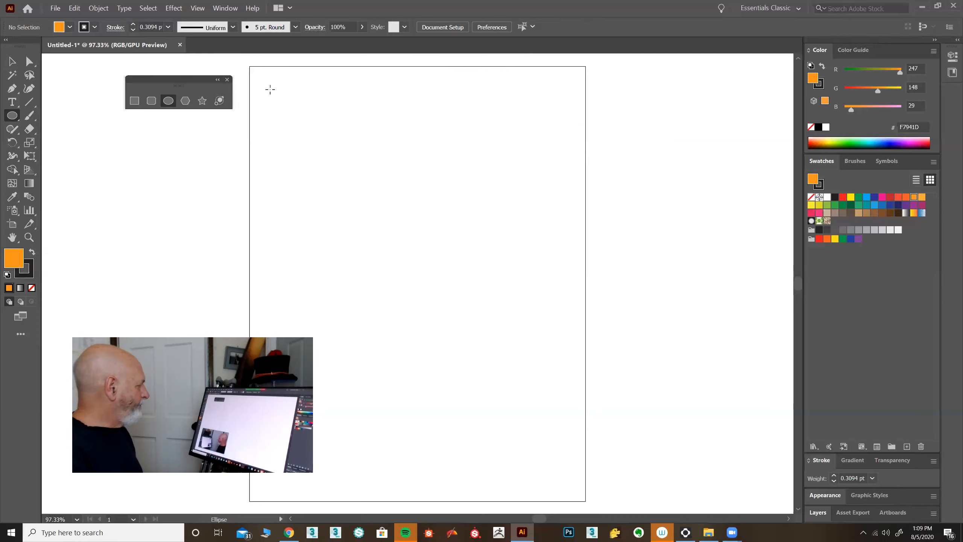
pyautogui.moveTo(271, 89); pyautogui.dragTo(308, 125)
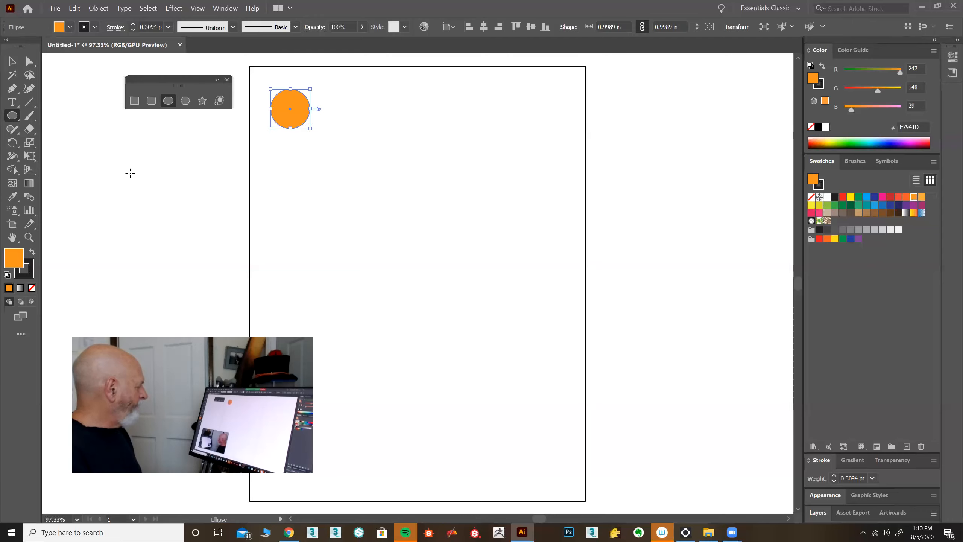
# - Fill the circle with yellow and set its stroke color to red
pyautogui.click(850, 197)
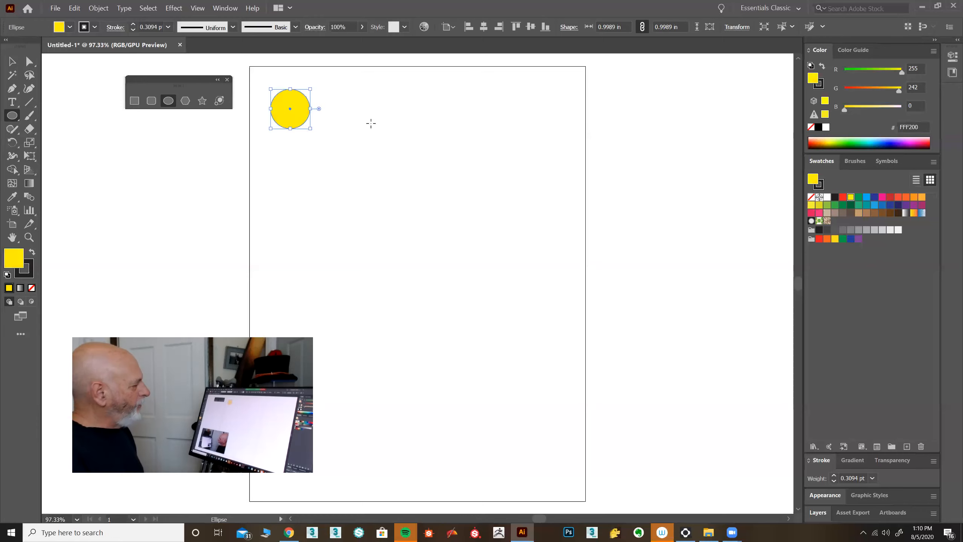
pyautogui.press('x')
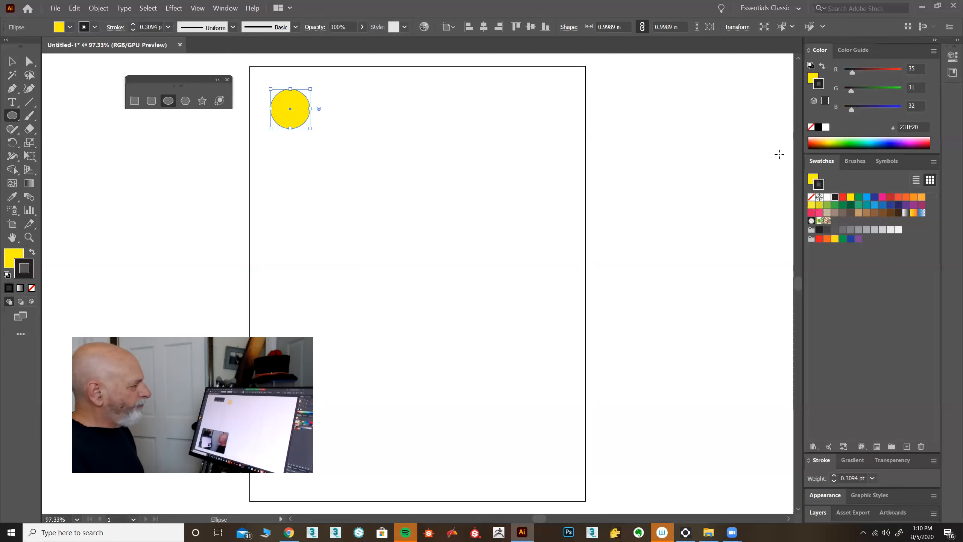
pyautogui.click(843, 197)
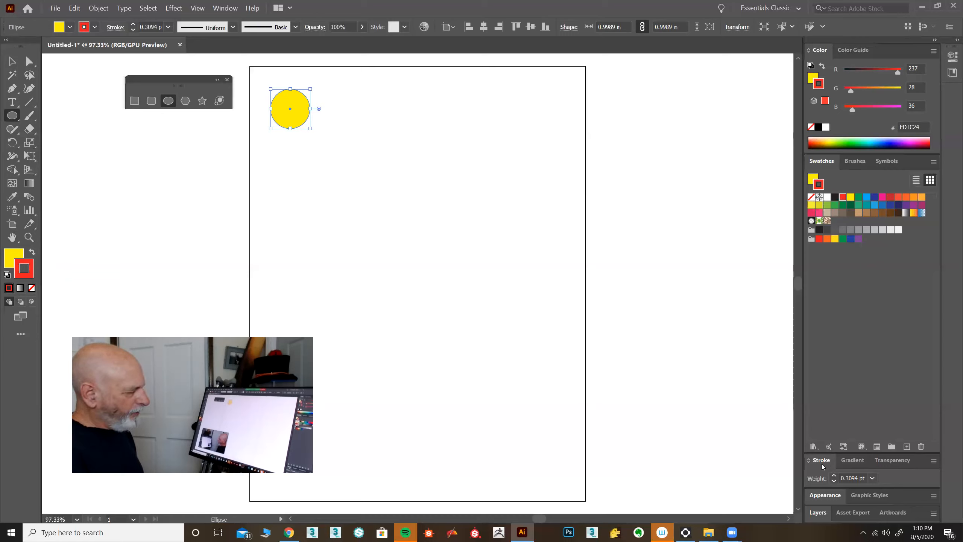
# - Set the circle's stroke weight to 10 pt and move the circle slightly closer to the artboard's upper-left corner
pyautogui.click(872, 478)
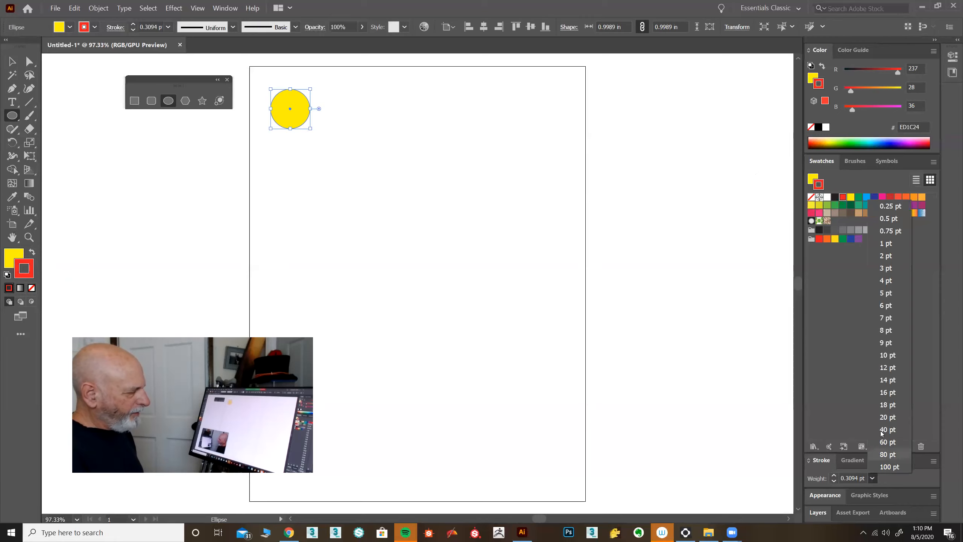
pyautogui.click(883, 355)
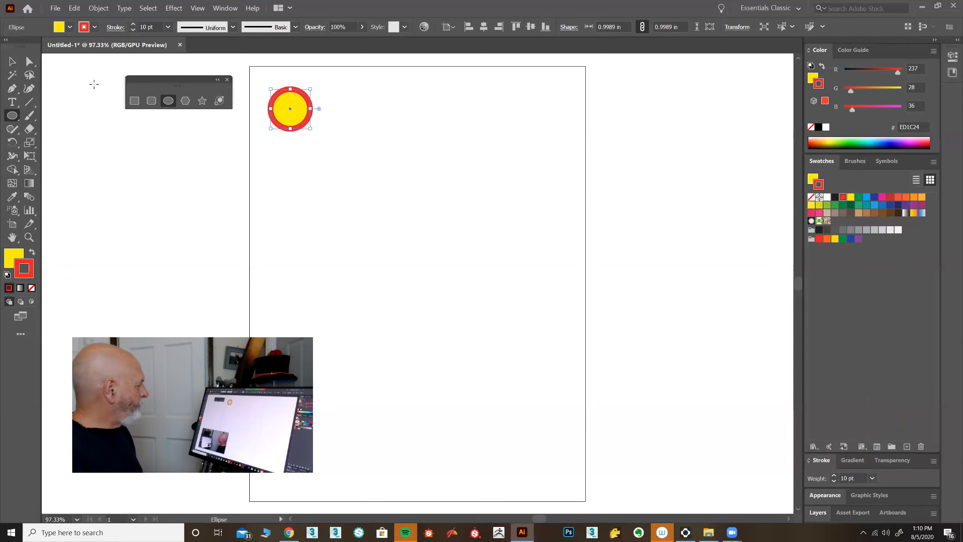
pyautogui.click(11, 60)
pyautogui.click(230, 131)
pyautogui.moveTo(289, 113); pyautogui.dragTo(287, 109)
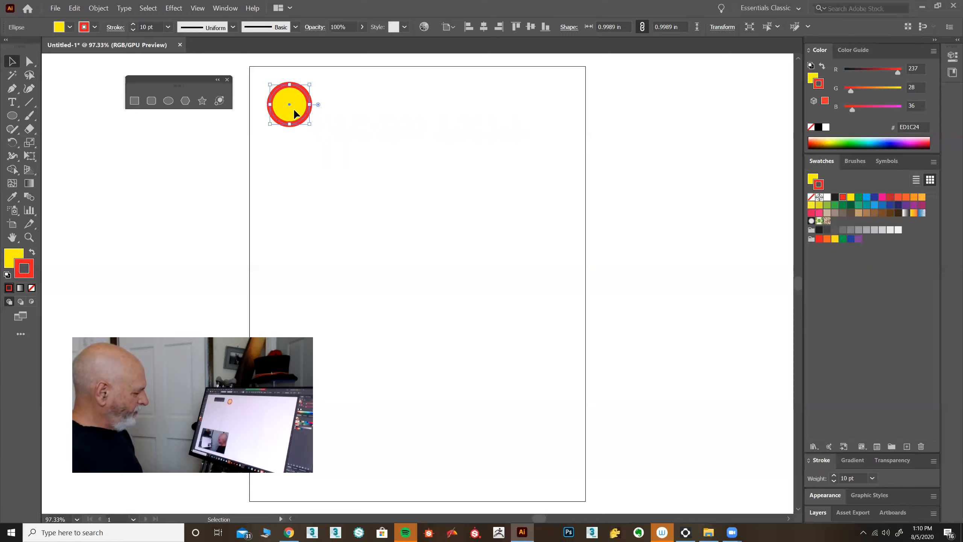
# - Copy the circle horizontally beside itself and repeat the copy to form a row of nine evenly spaced circles
pyautogui.moveTo(295, 113); pyautogui.dragTo(345, 112)
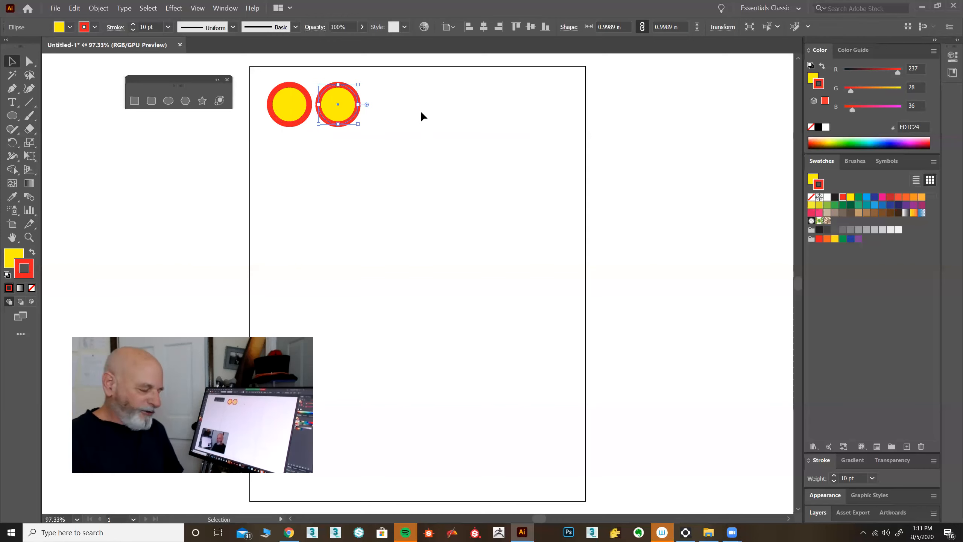
pyautogui.press('a')
pyautogui.hotkey('ctrl', 'd')
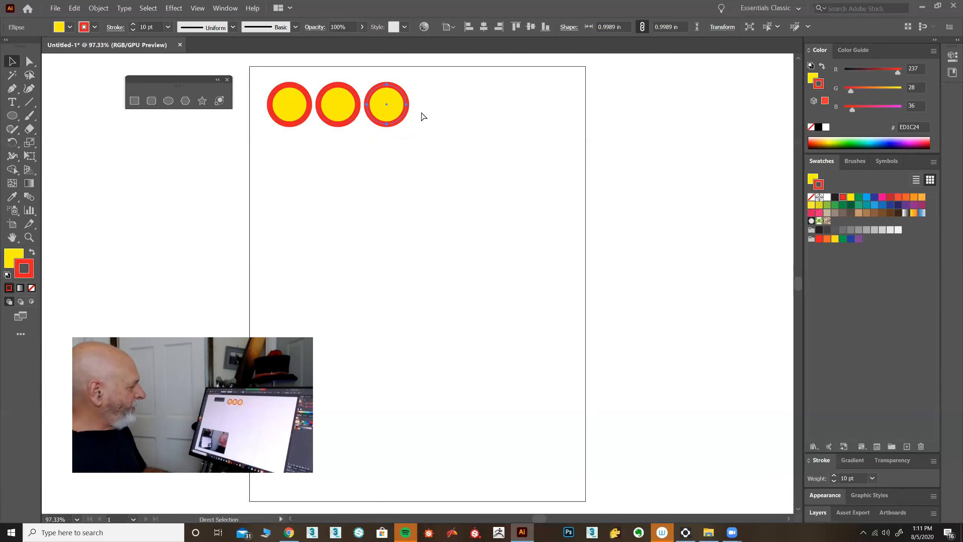
pyautogui.hotkey('ctrl', 'd')
pyautogui.hotkey('ctrl', 'd')
pyautogui.hotkey('ctrl', 'd')
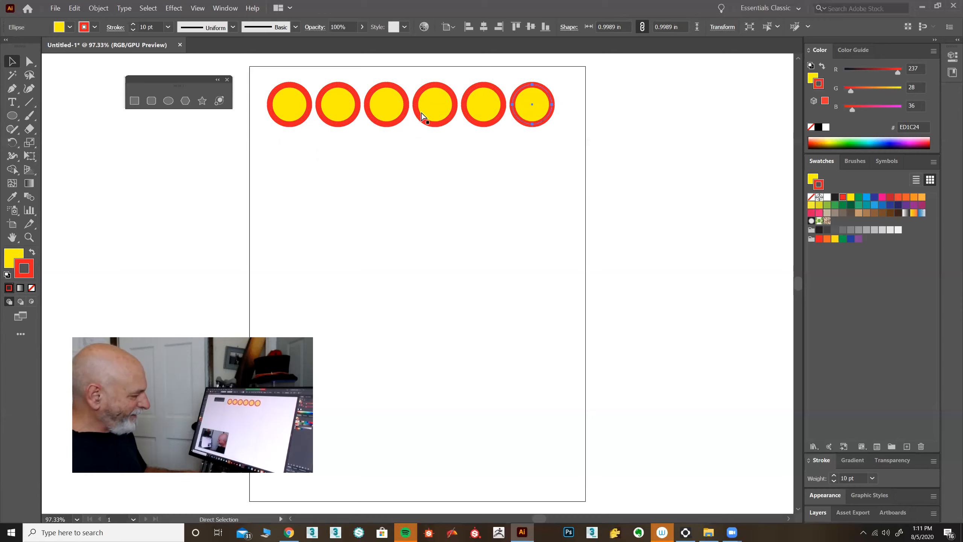
pyautogui.hotkey('ctrl', 'd')
pyautogui.hotkey('ctrl', 'd')
pyautogui.hotkey('ctrl', 'd')
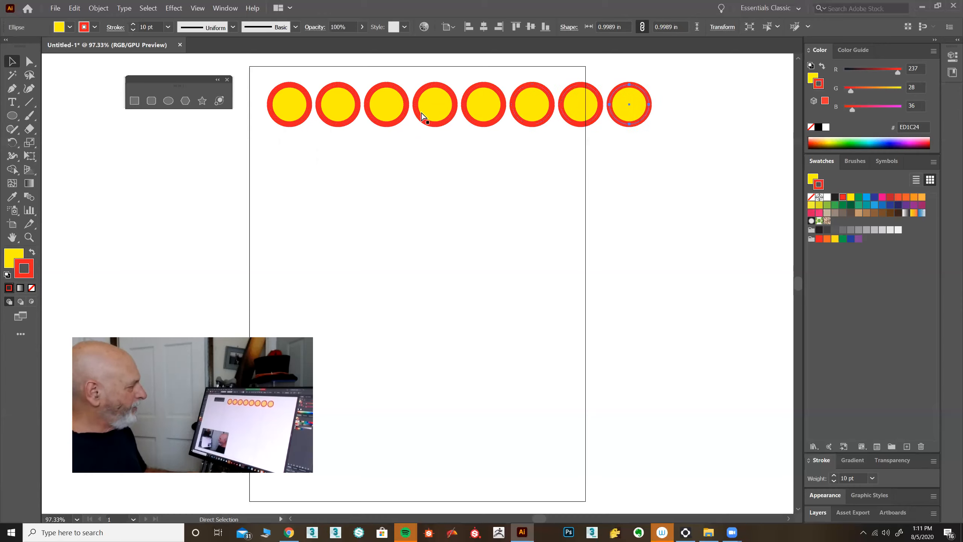
pyautogui.press('v')
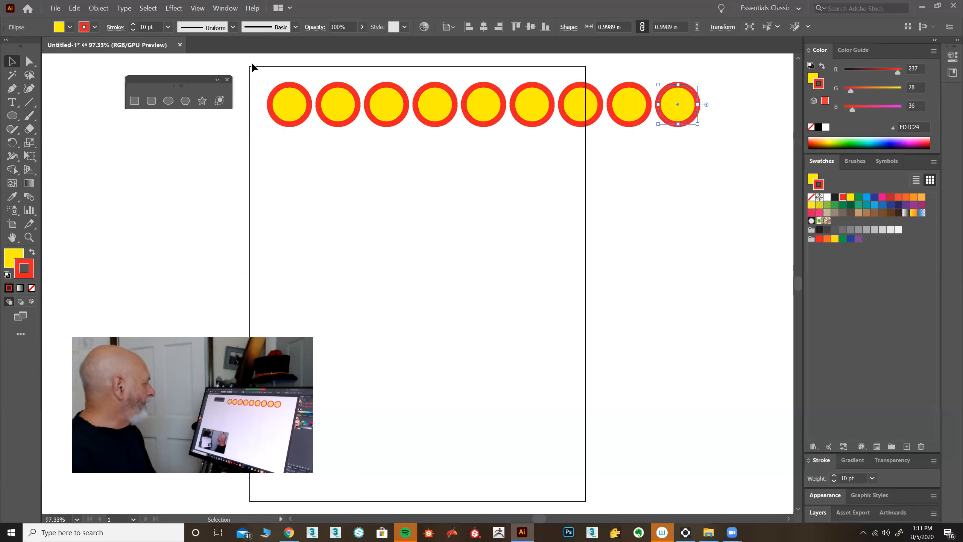
# - Copy the whole row of circles straight down and repeat the copy to build a grid of nine rows
pyautogui.moveTo(254, 70); pyautogui.dragTo(723, 104)
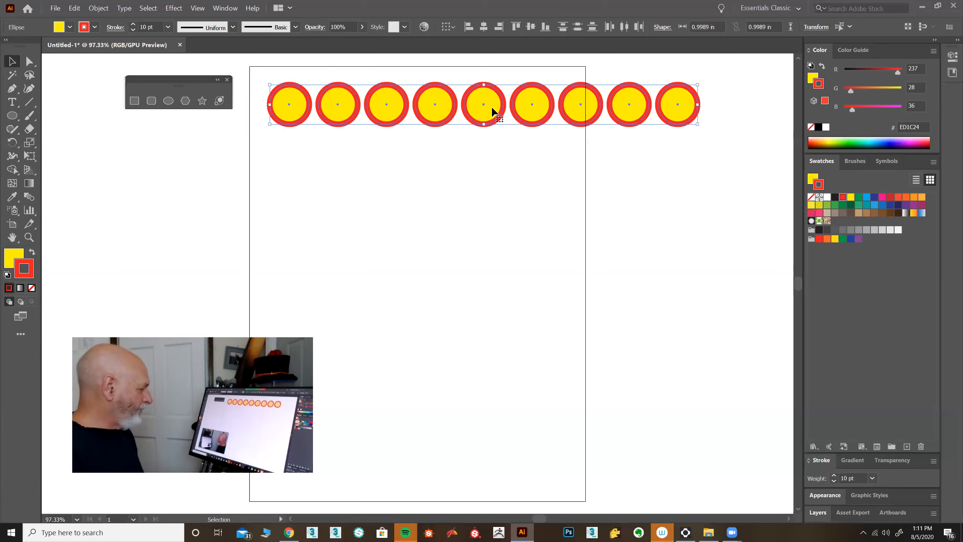
pyautogui.moveTo(255, 71); pyautogui.dragTo(793, 135)
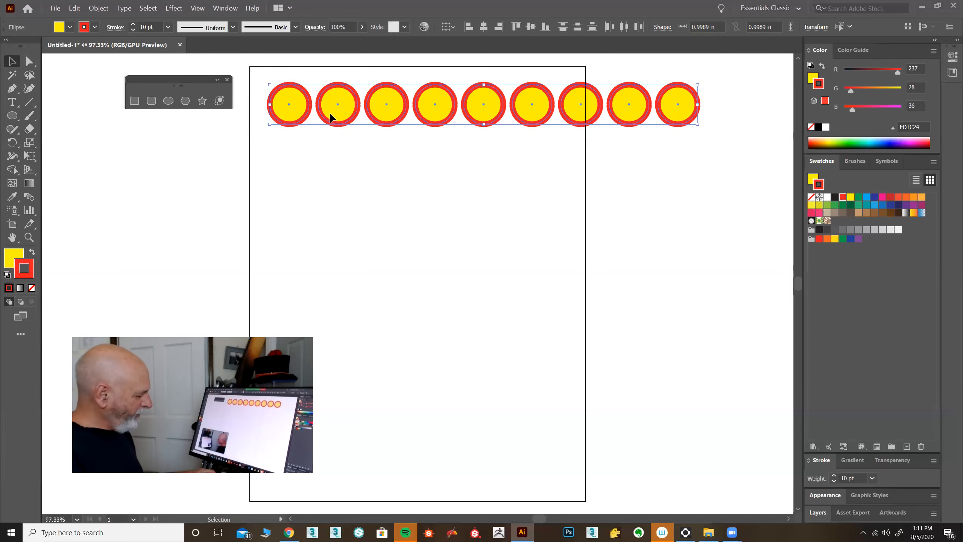
pyautogui.moveTo(331, 113); pyautogui.dragTo(331, 161)
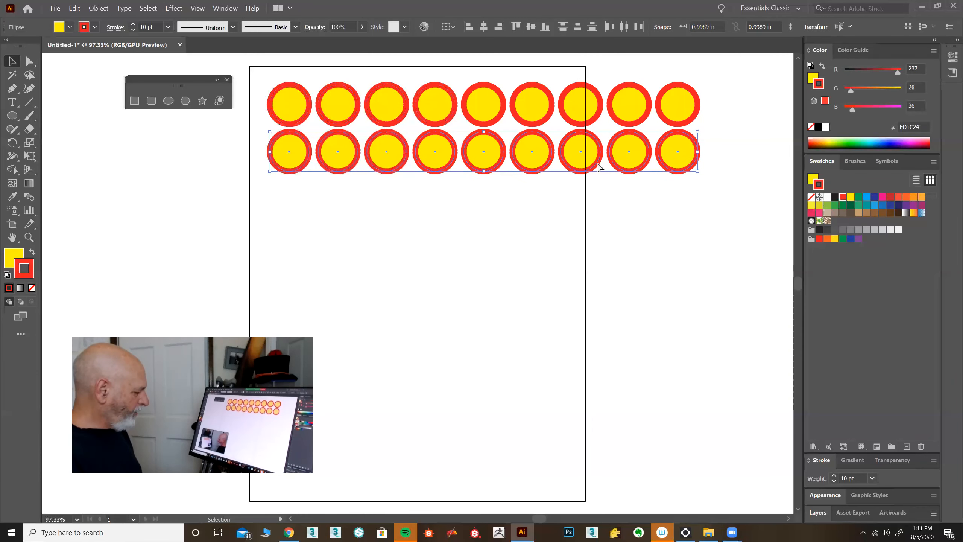
pyautogui.hotkey('ctrl', 'd')
pyautogui.hotkey('ctrl', 'd')
pyautogui.hotkey('ctrl', 'd')
pyautogui.hotkey('ctrl', 'd')
pyautogui.hotkey('ctrl', 'd')
pyautogui.hotkey('ctrl', 'd')
pyautogui.hotkey('ctrl', 'd')
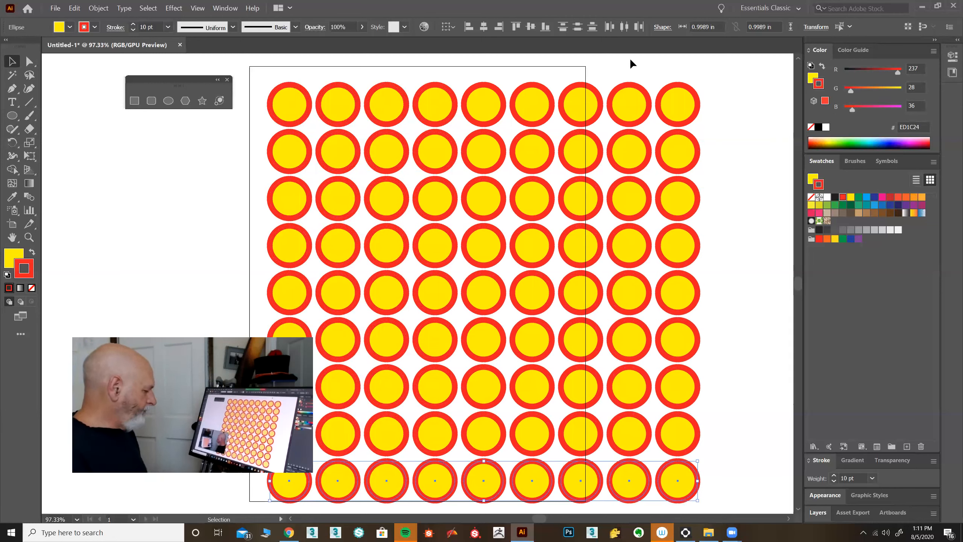
# - Undo the row and circle copies until only the original circle remains
pyautogui.hotkey('ctrl', 'z')
pyautogui.hotkey('ctrl', 'z')
pyautogui.hotkey('ctrl', 'z')
pyautogui.hotkey('ctrl', 'z')
pyautogui.hotkey('ctrl', 'z')
pyautogui.hotkey('ctrl', 'z')
pyautogui.hotkey('ctrl', 'z')
pyautogui.hotkey('ctrl', 'z')
pyautogui.hotkey('ctrl', 'z')
pyautogui.hotkey('ctrl', 'z')
pyautogui.hotkey('ctrl', 'z')
pyautogui.hotkey('ctrl', 'z')
pyautogui.hotkey('ctrl', 'z')
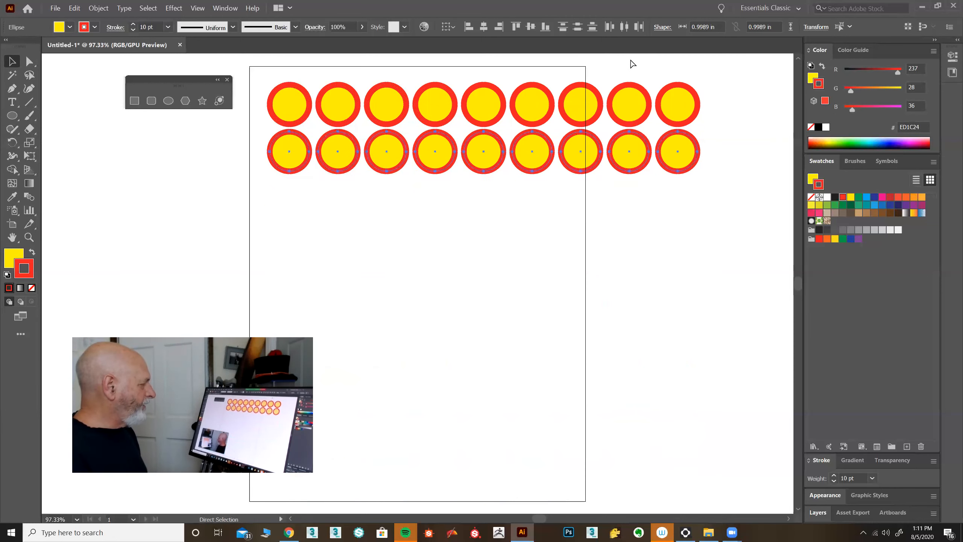
pyautogui.hotkey('ctrl', 'z')
pyautogui.hotkey('ctrl', 'z')
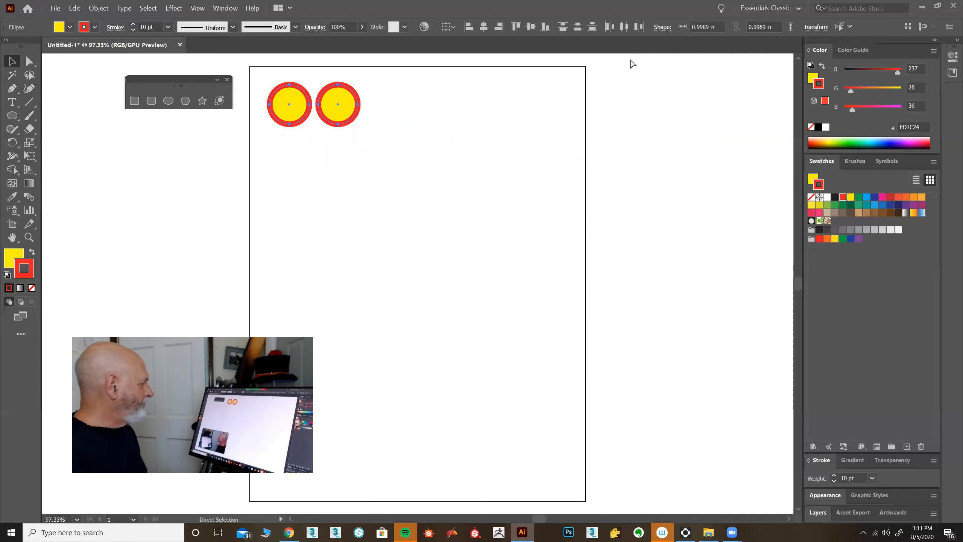
pyautogui.hotkey('ctrl', 'z')
# - Move the circle to the horizontal middle of the artboard near its upper edge
pyautogui.click(12, 61)
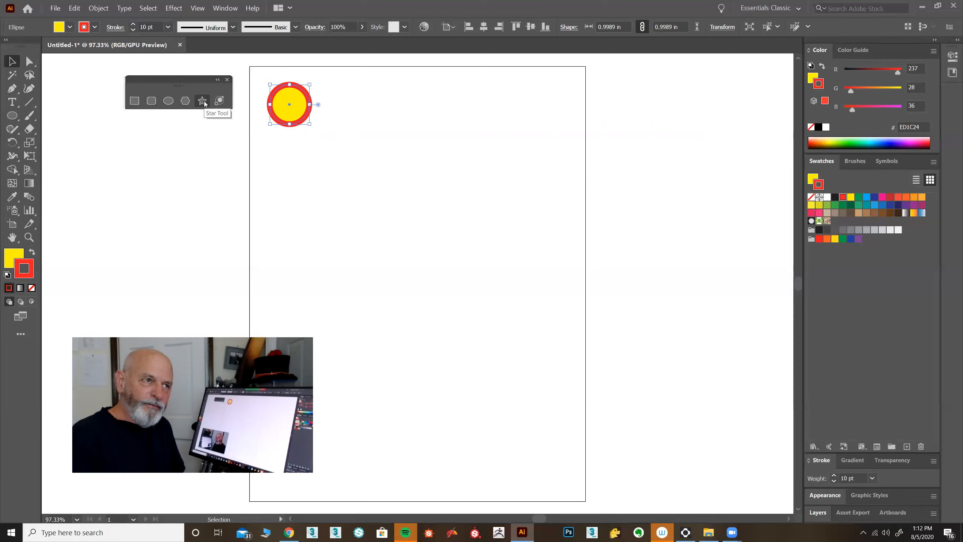
pyautogui.click(372, 159)
pyautogui.moveTo(295, 99); pyautogui.dragTo(302, 94)
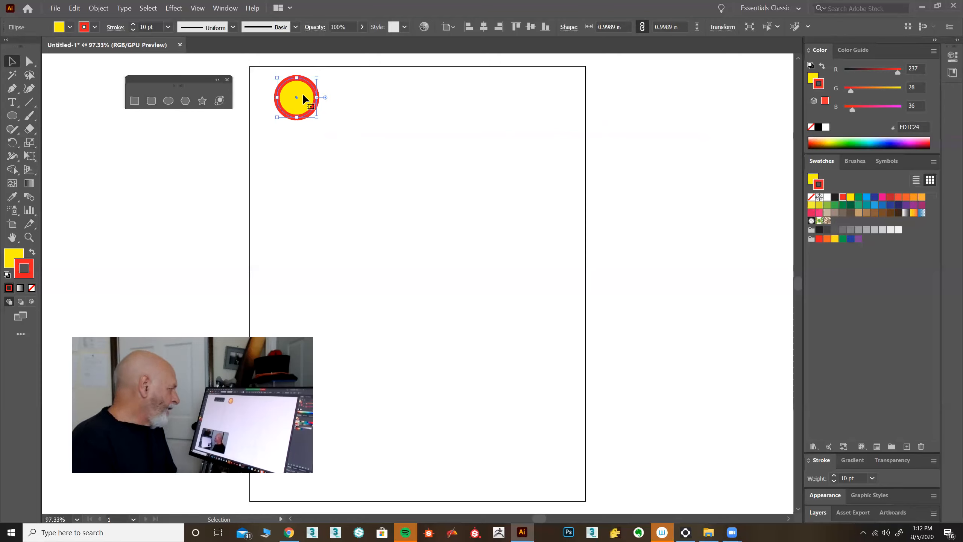
pyautogui.moveTo(302, 93); pyautogui.dragTo(424, 97)
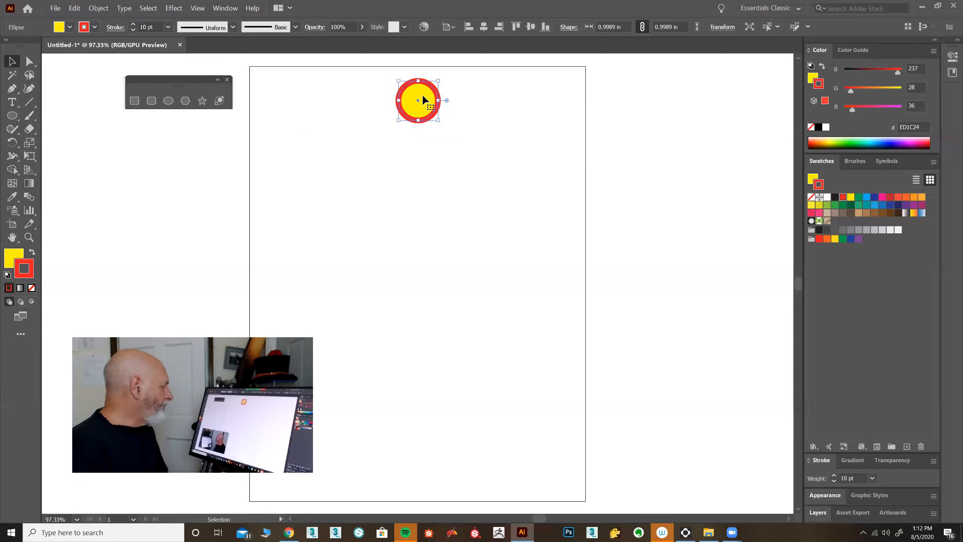
# - Draw a rectangle about 7.98 by 0.90 in across the artboard below the circle, with a blue fill and no stroke
pyautogui.click(132, 102)
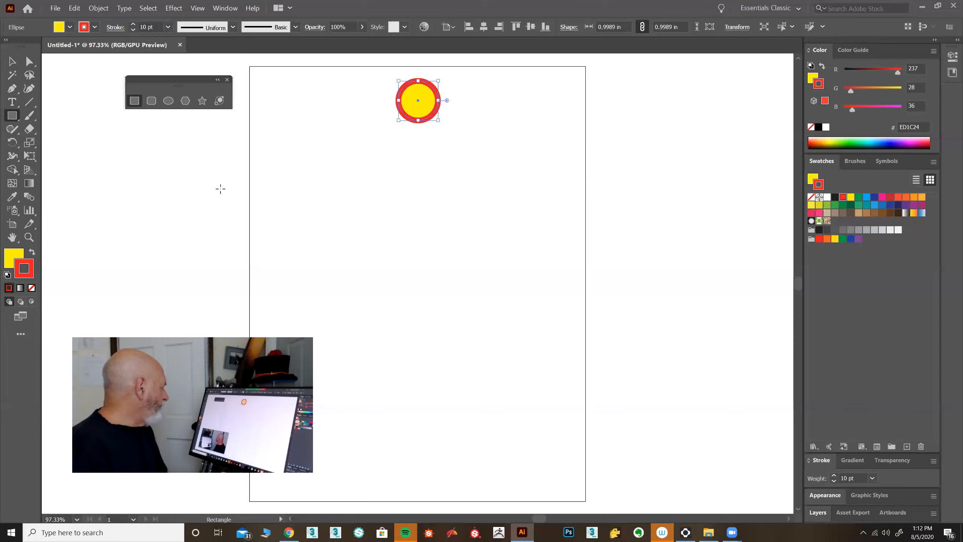
pyautogui.moveTo(258, 176)
pyautogui.mouseDown()
pyautogui.moveTo(288, 198)
pyautogui.moveTo(574, 211)
pyautogui.mouseUp()
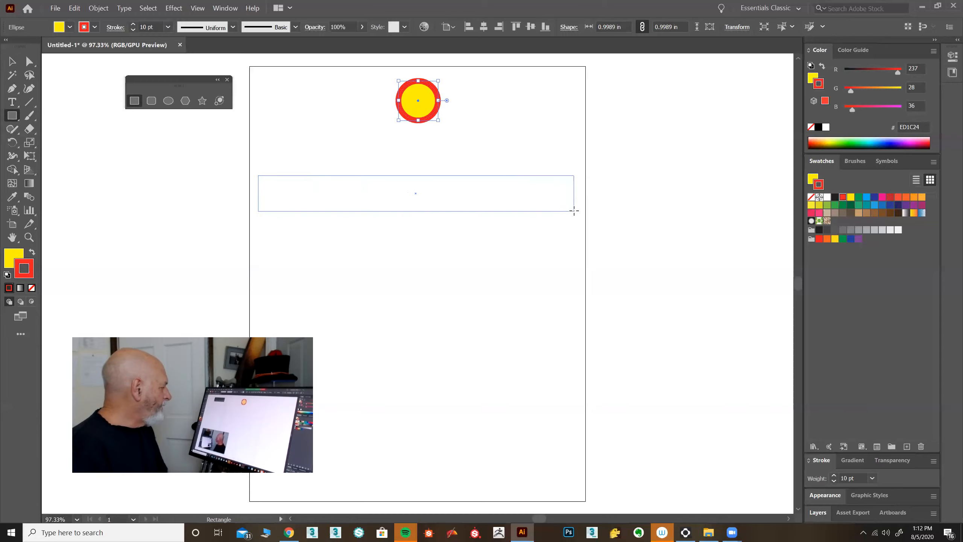
pyautogui.click(32, 287)
pyautogui.click(13, 257)
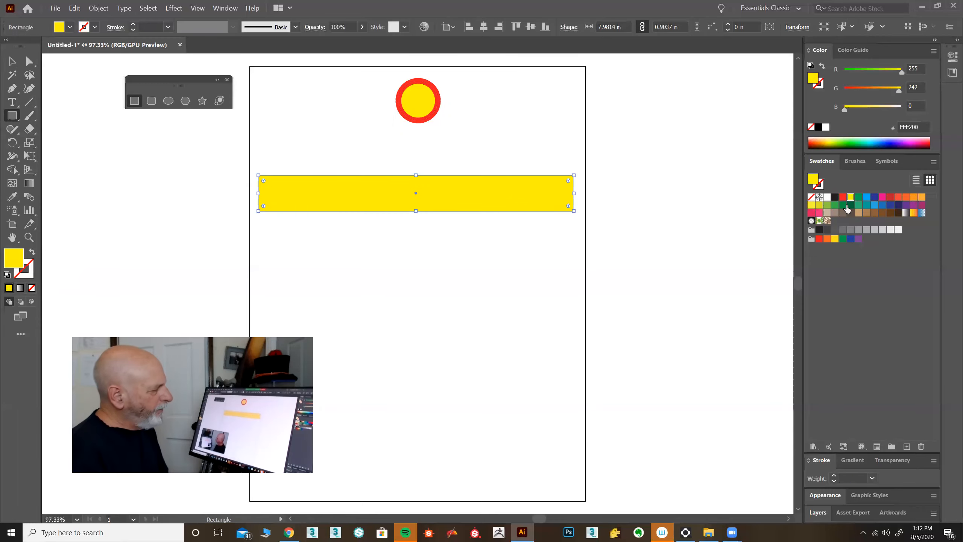
pyautogui.click(872, 198)
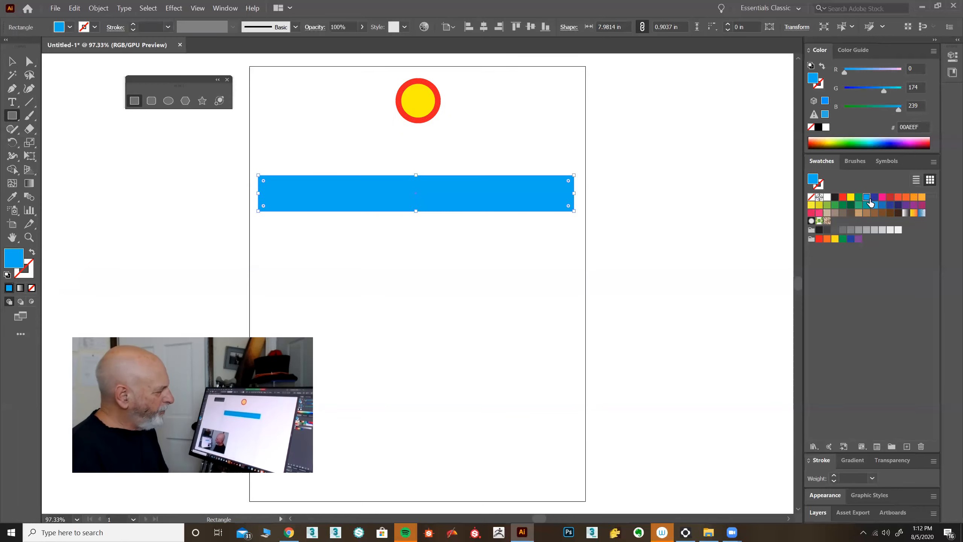
# - Draw an upright five-pointed star about 4.35 in wide below the blue rectangle and fill it with black
pyautogui.click(202, 100)
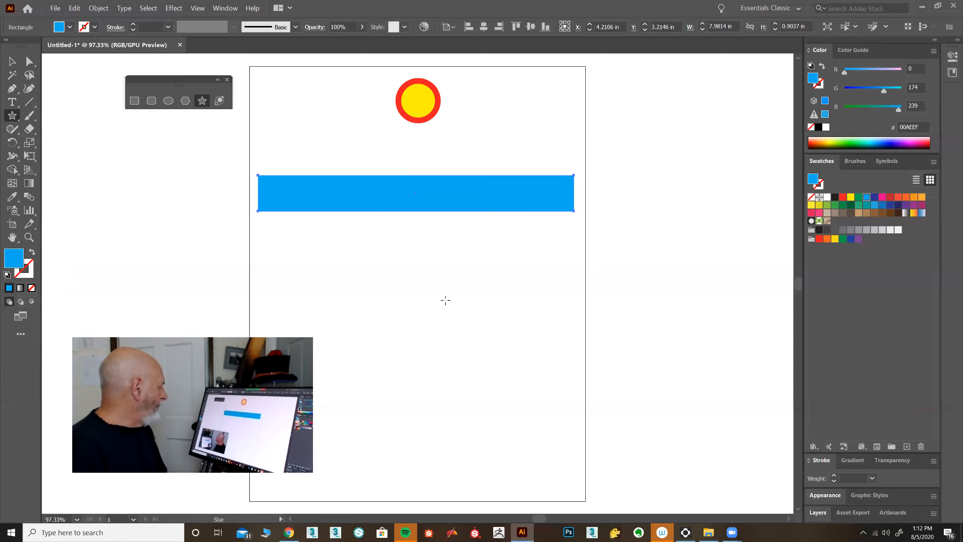
pyautogui.moveTo(418, 315); pyautogui.dragTo(480, 379)
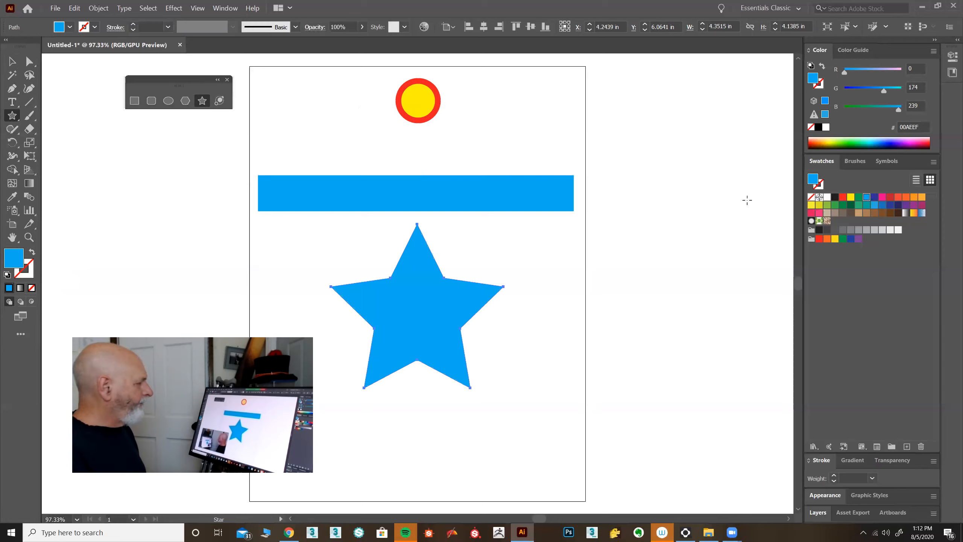
pyautogui.click(818, 127)
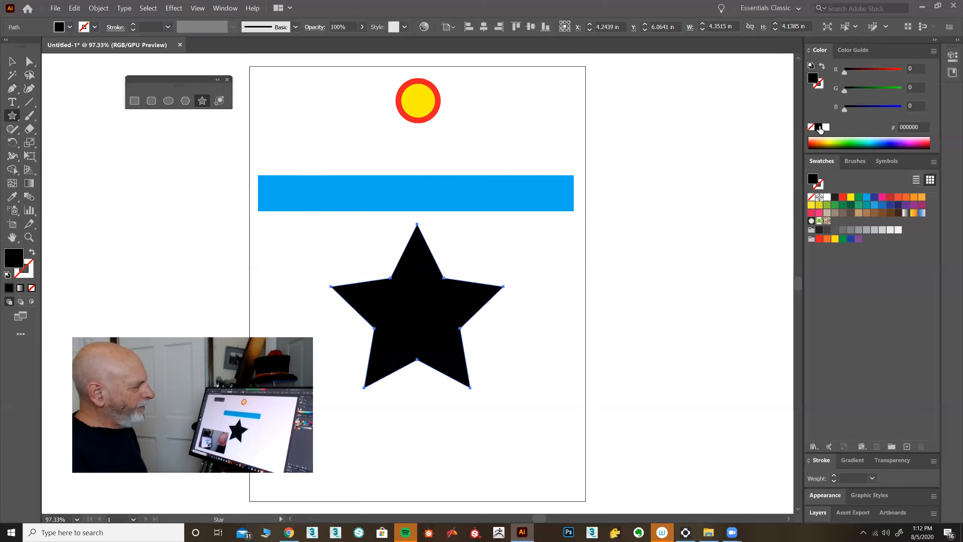
# - Select the circle to load its yellow fill and 10 pt red stroke as the current appearance
pyautogui.click(12, 60)
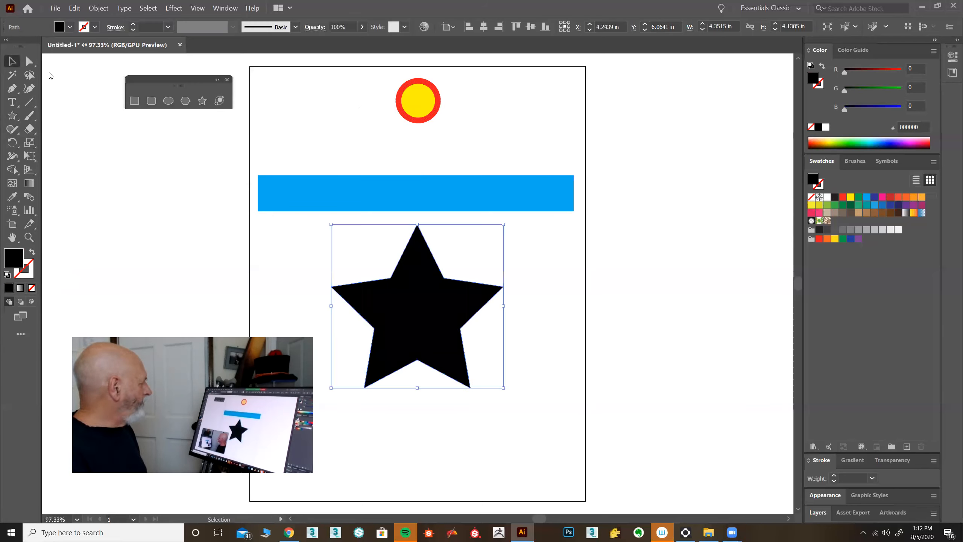
pyautogui.click(427, 104)
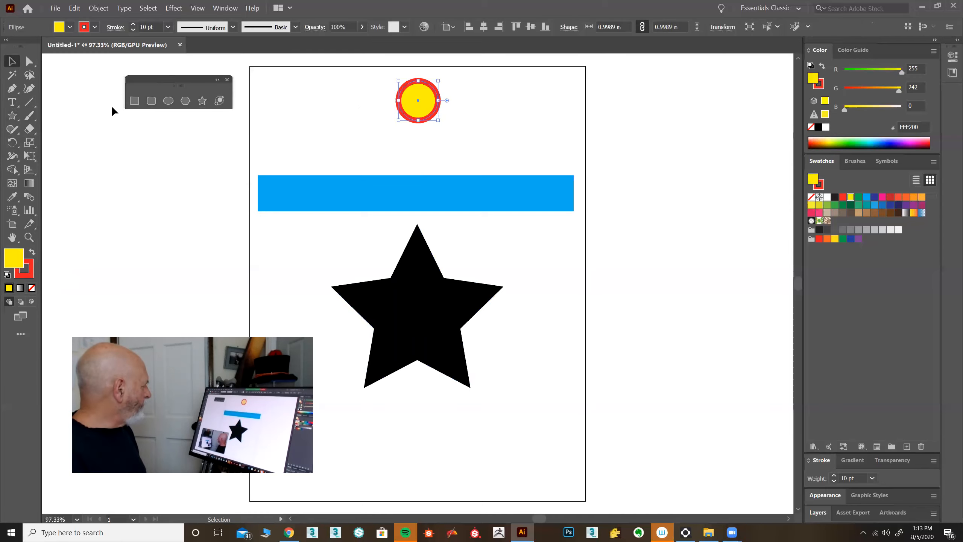
pyautogui.click(168, 101)
pyautogui.moveTo(427, 432); pyautogui.dragTo(443, 452)
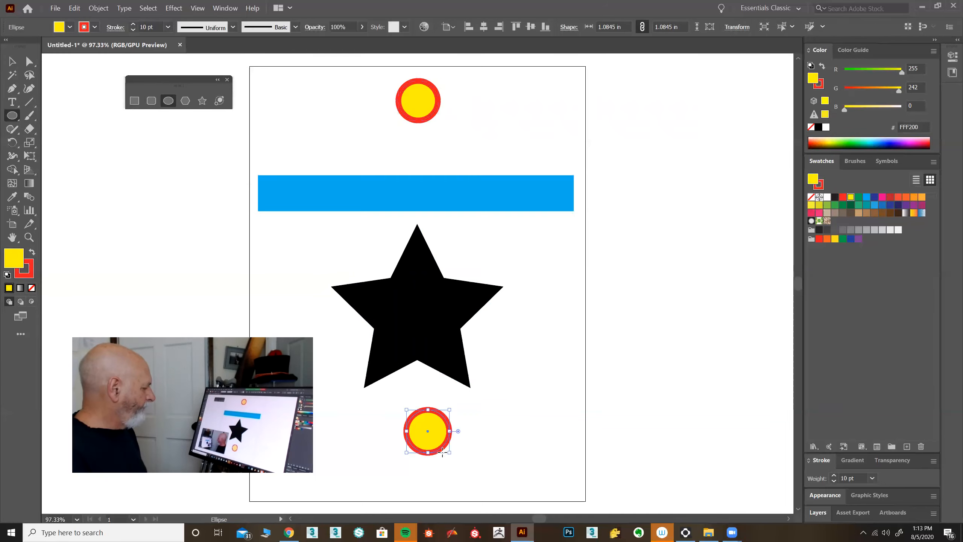
pyautogui.hotkey('ctrl', 'z')
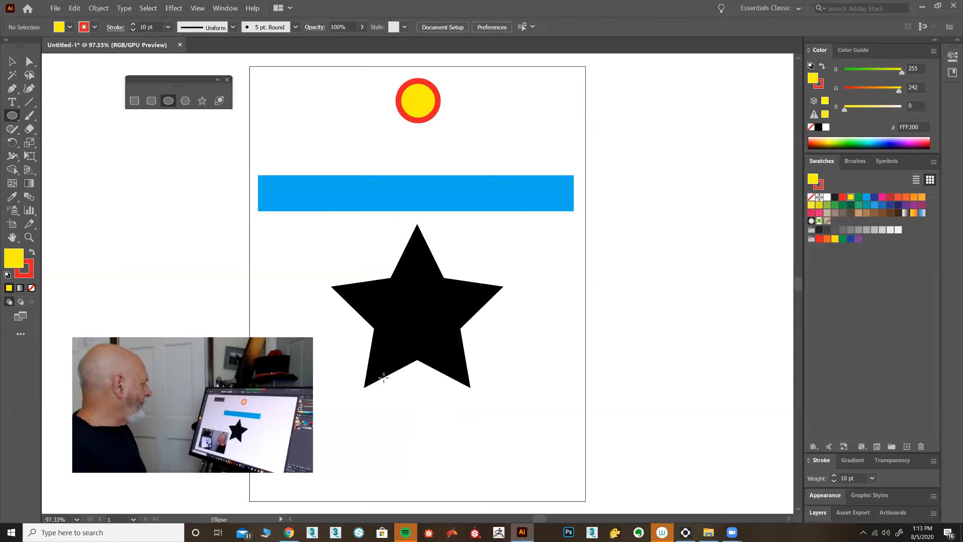
# - Draw a small upright pentagon with yellow fill and red stroke below the star, shift it slightly down and deselect it
pyautogui.click(185, 101)
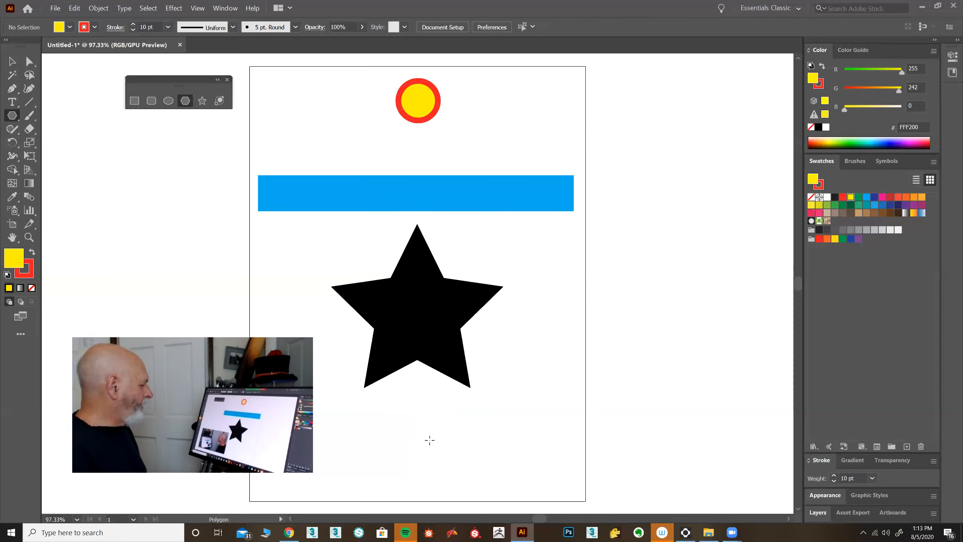
pyautogui.moveTo(422, 431); pyautogui.dragTo(433, 445)
pyautogui.press('Down')
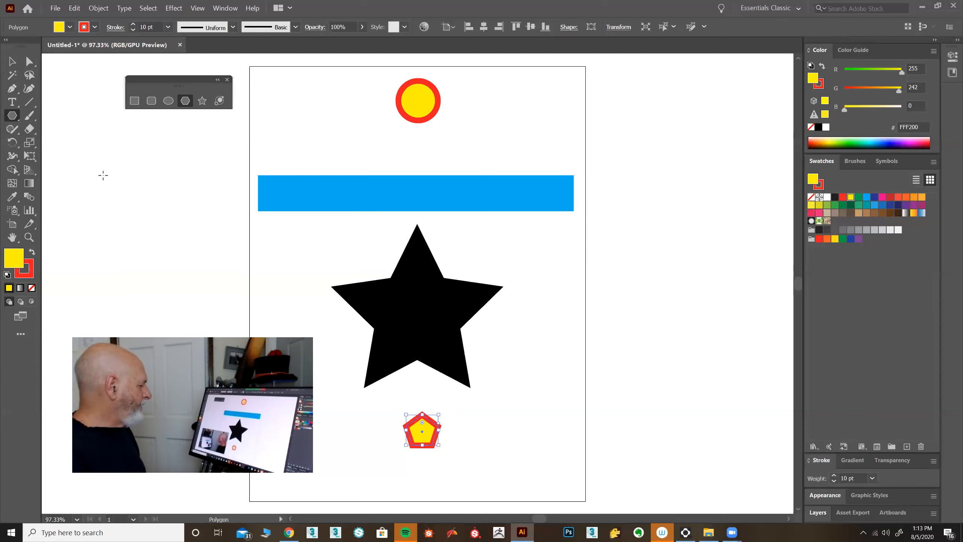
pyautogui.click(12, 61)
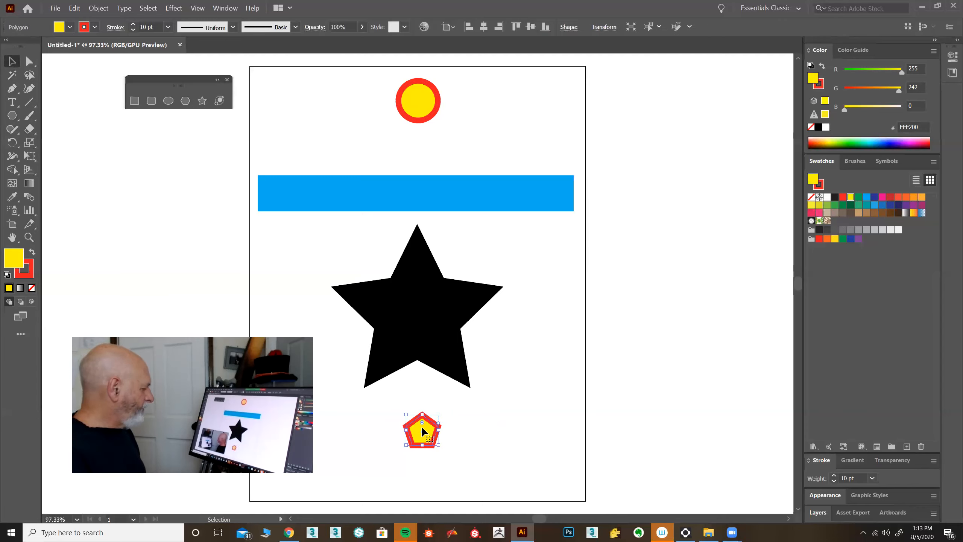
pyautogui.moveTo(422, 431); pyautogui.dragTo(422, 437)
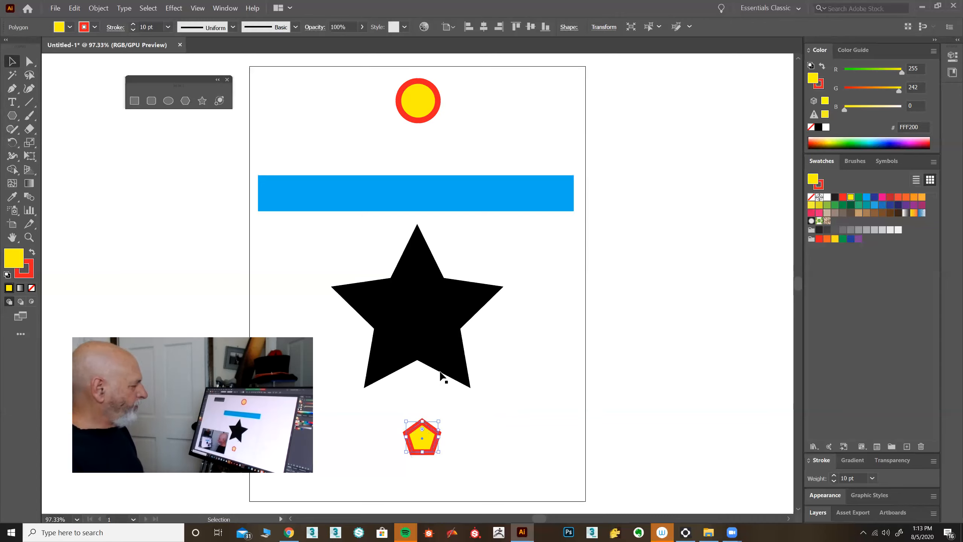
pyautogui.click(561, 296)
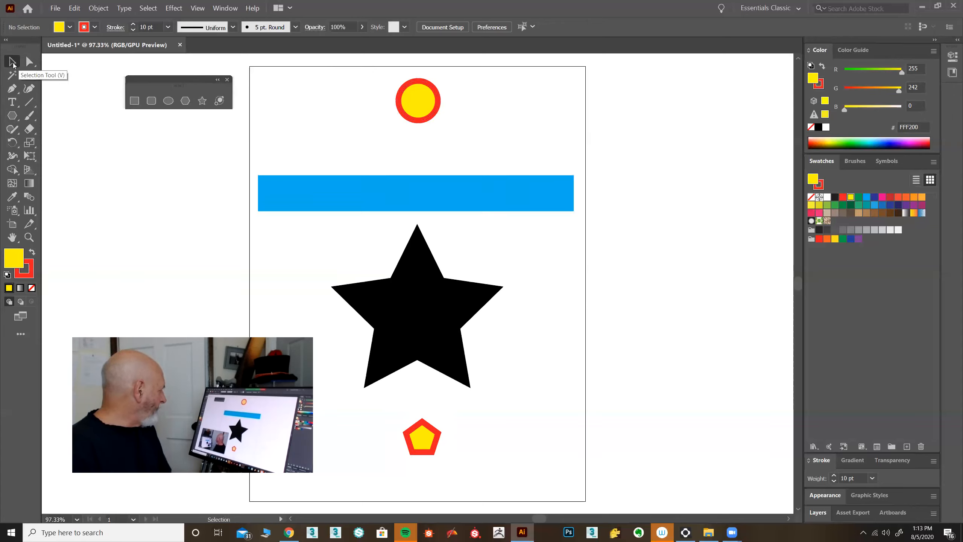
# - Select all four shapes and show the Align panel beside the artboard
pyautogui.moveTo(346, 75); pyautogui.dragTo(506, 453)
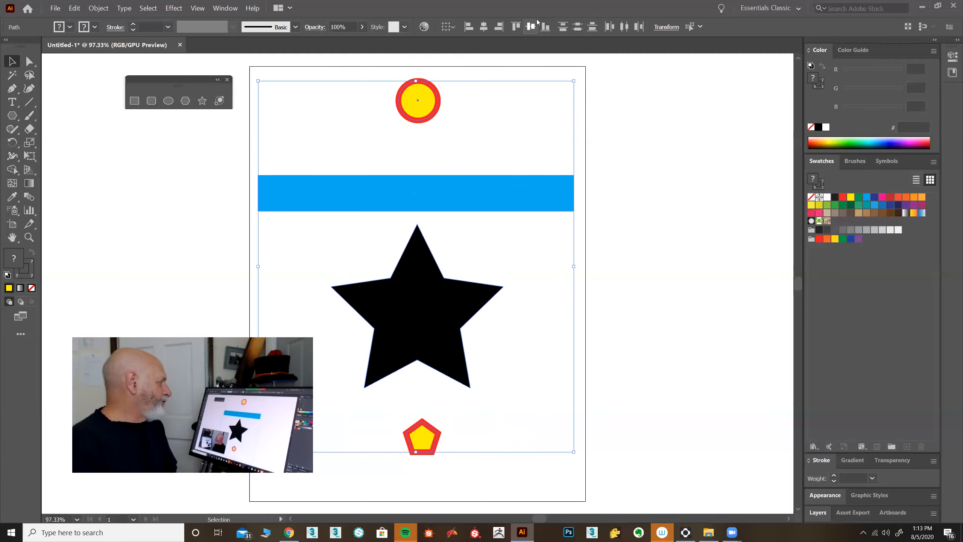
pyautogui.click(225, 8)
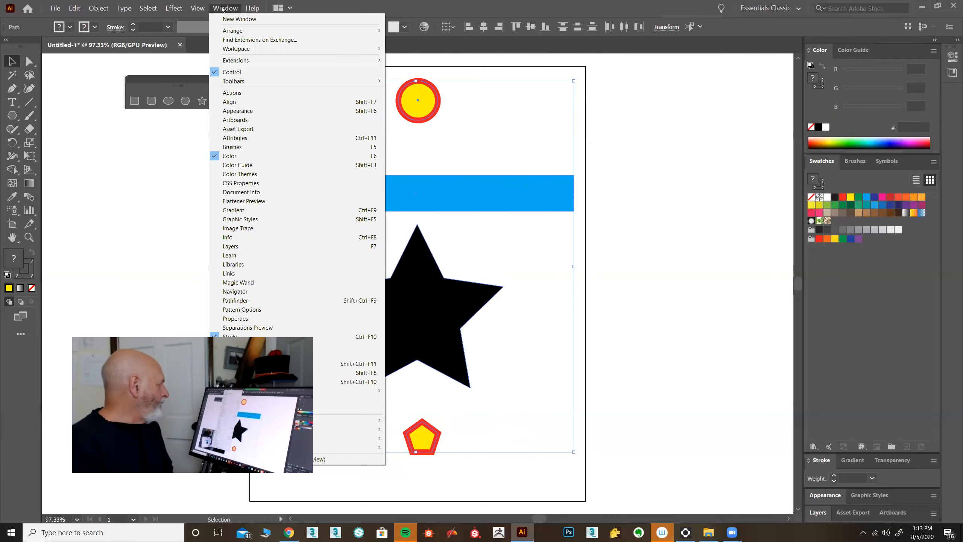
pyautogui.click(228, 101)
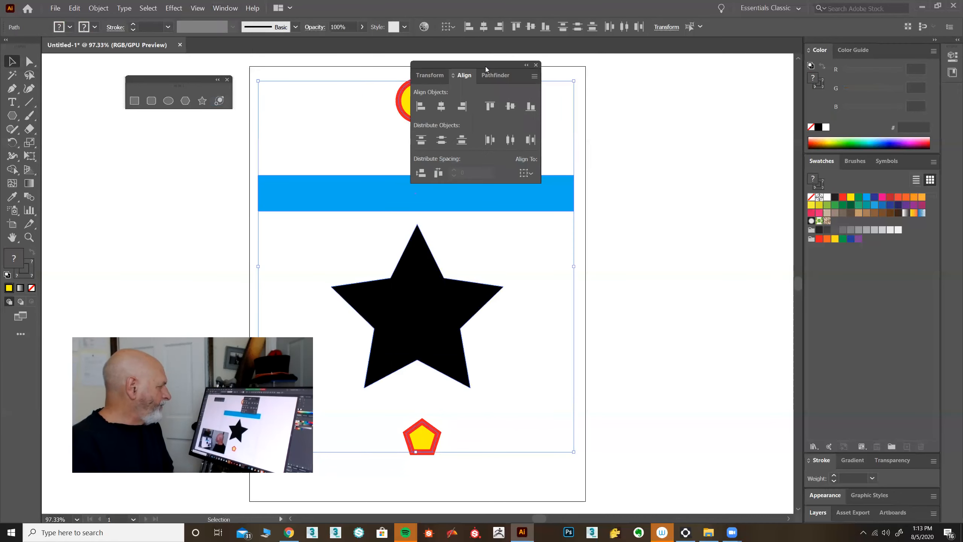
pyautogui.moveTo(471, 65); pyautogui.dragTo(659, 76)
# - Hide and show the Align panel's Distribute Spacing options, keep them shown, and reposition the panel beside the artboard
pyautogui.click(723, 87)
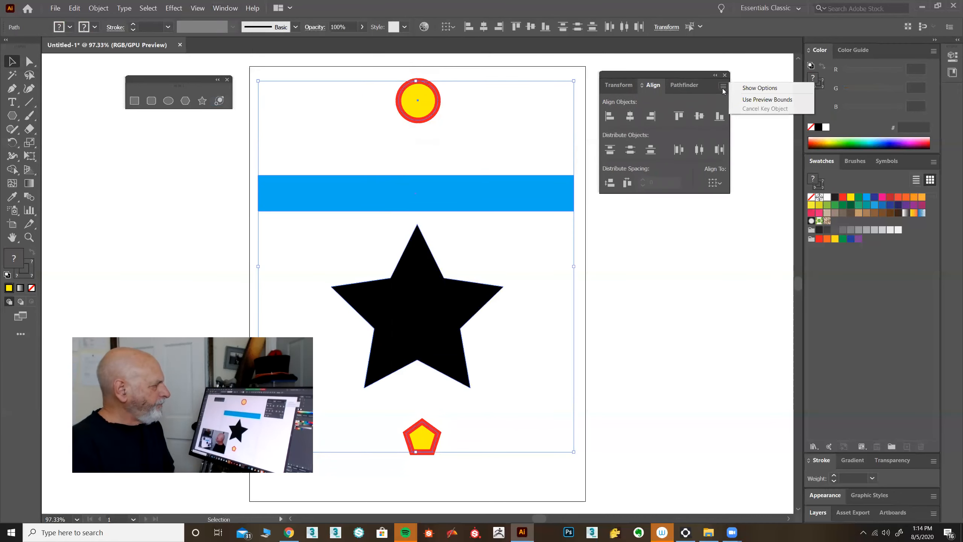
pyautogui.click(743, 89)
pyautogui.click(724, 89)
pyautogui.click(753, 88)
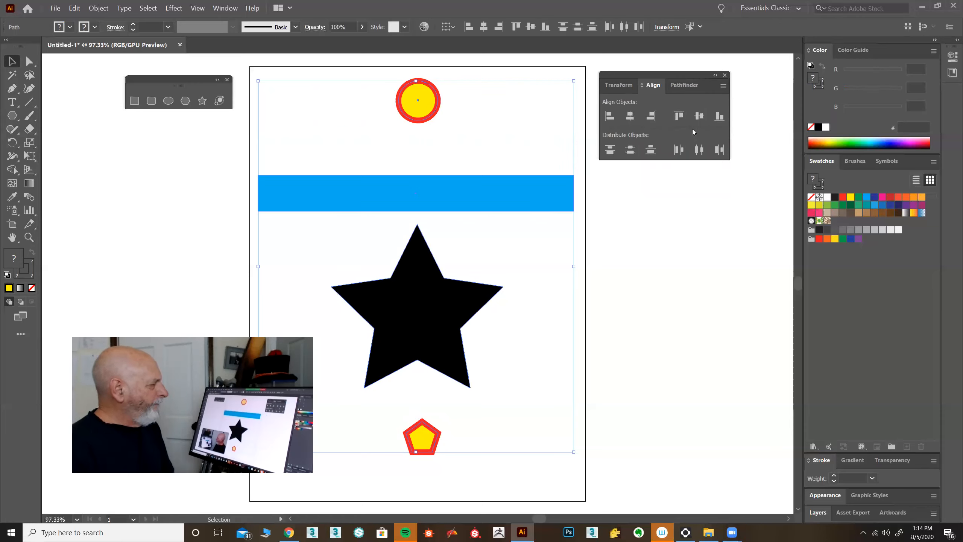
pyautogui.click(724, 86)
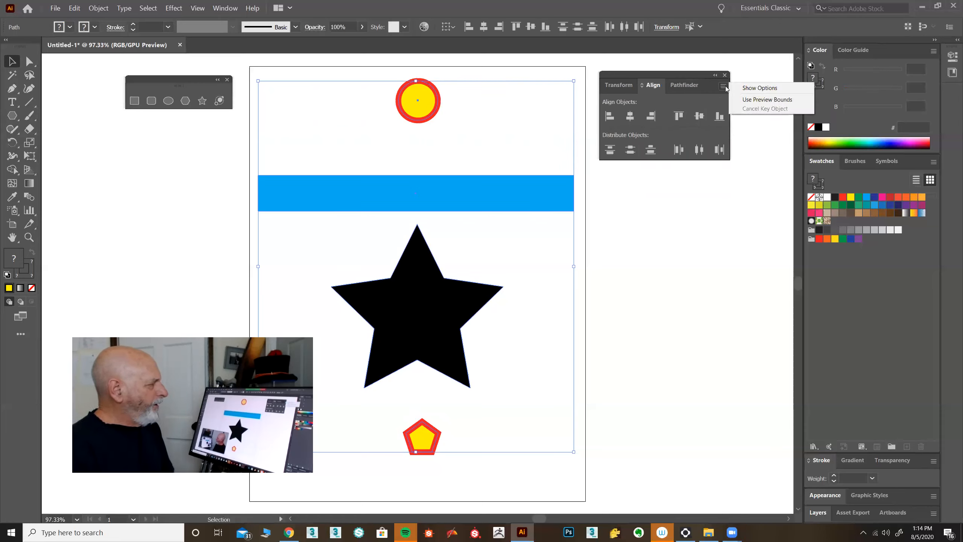
pyautogui.click(750, 89)
pyautogui.moveTo(667, 71); pyautogui.dragTo(680, 68)
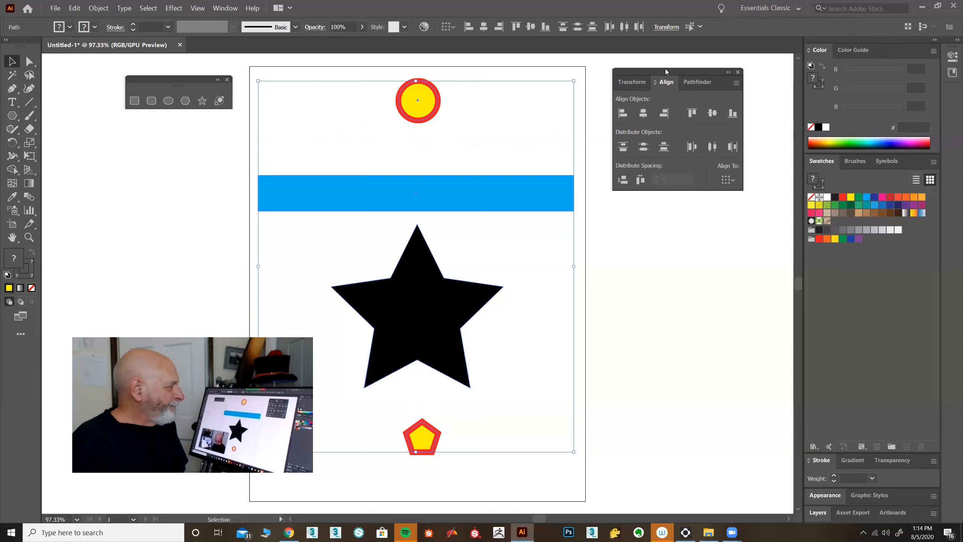
pyautogui.moveTo(668, 73); pyautogui.dragTo(661, 69)
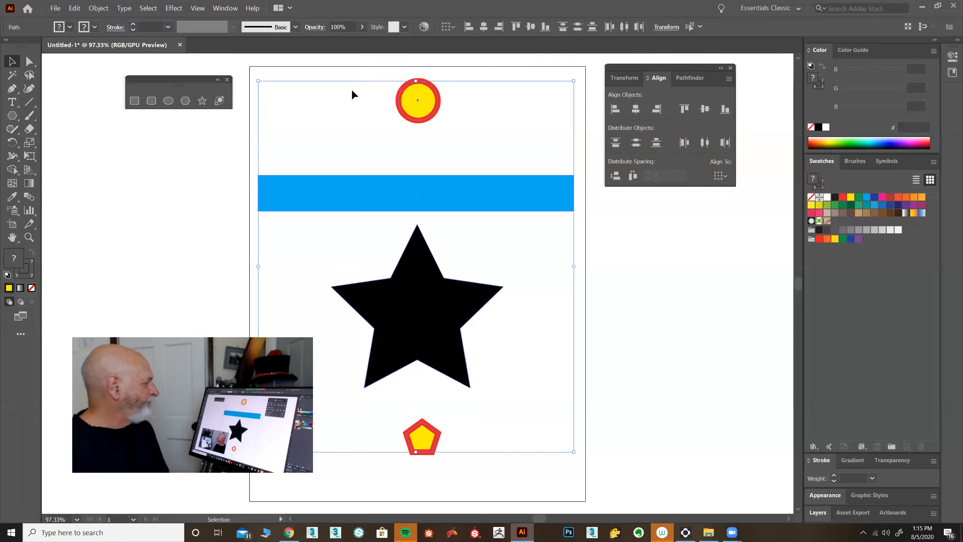
# - Align the four shapes horizontally by their left edges and, as a second variant, by their right edges
pyautogui.click(348, 78)
pyautogui.moveTo(477, 446); pyautogui.dragTo(479, 447)
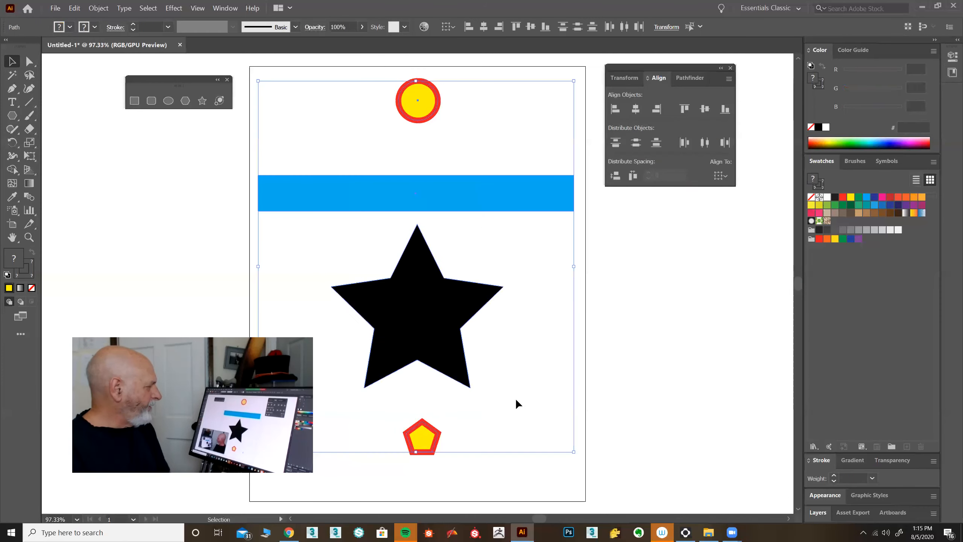
pyautogui.click(616, 109)
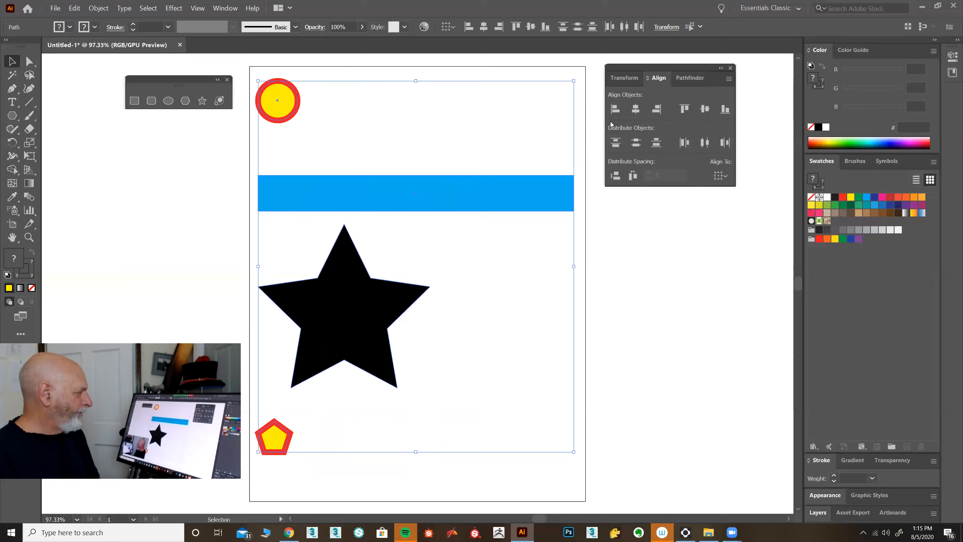
pyautogui.click(656, 110)
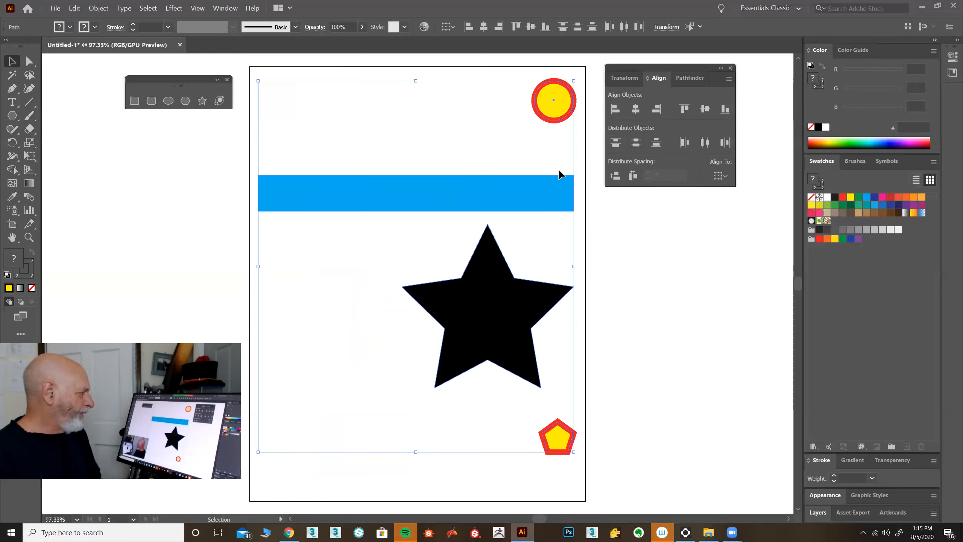
# - Align the four shapes by their horizontal centers and move them together slightly down and to the right on the artboard
pyautogui.click(636, 110)
pyautogui.moveTo(539, 193); pyautogui.dragTo(484, 211)
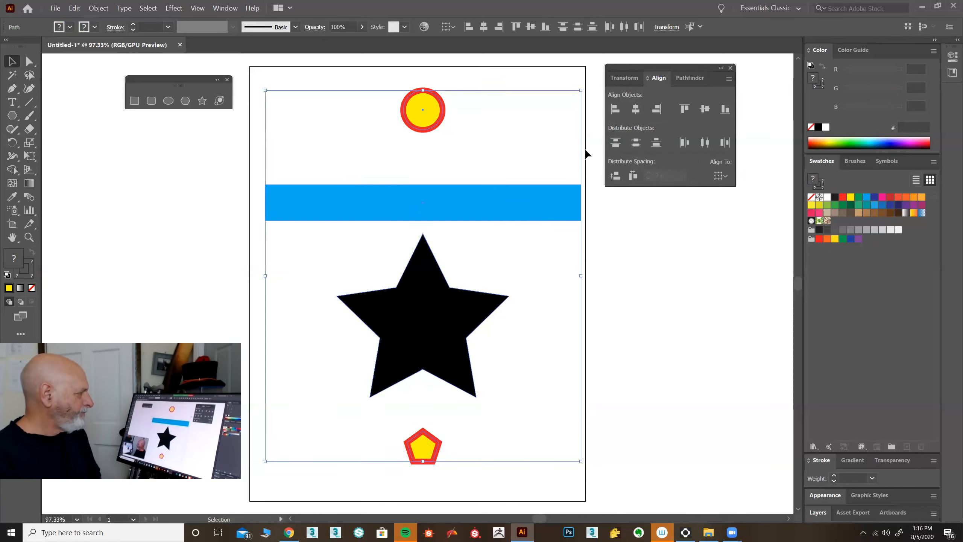
# - Try aligning the four shapes by their top edges and by their vertical centers, undoing each alignment
pyautogui.click(685, 109)
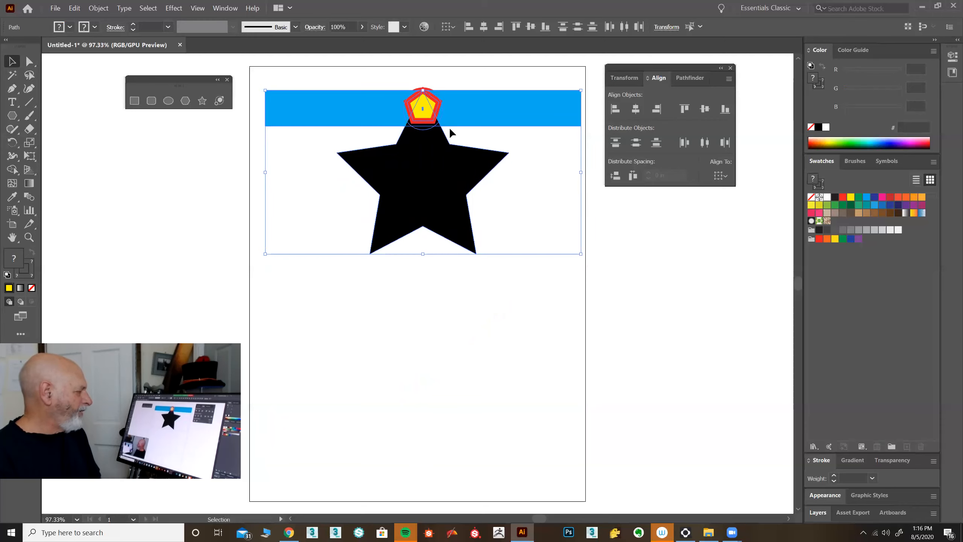
pyautogui.hotkey('ctrl', 'z')
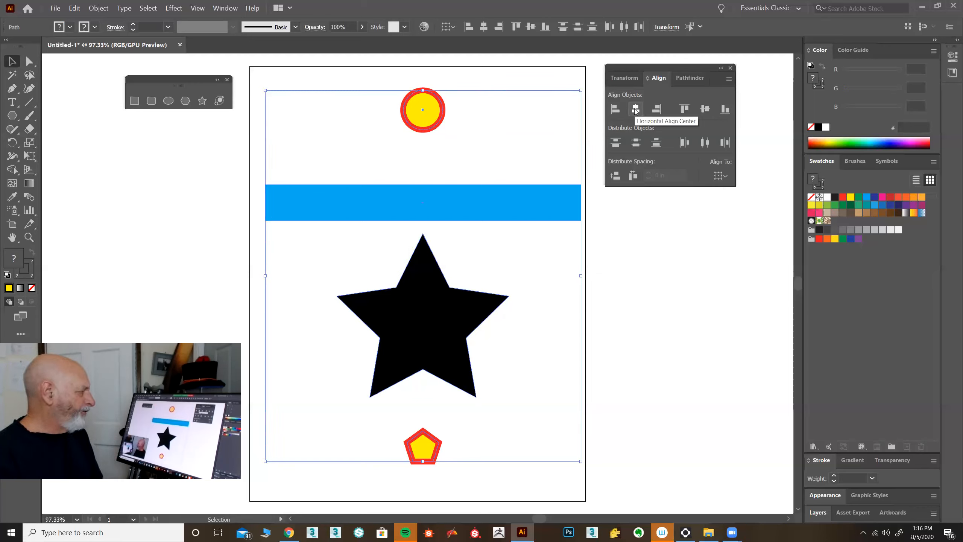
pyautogui.click(706, 109)
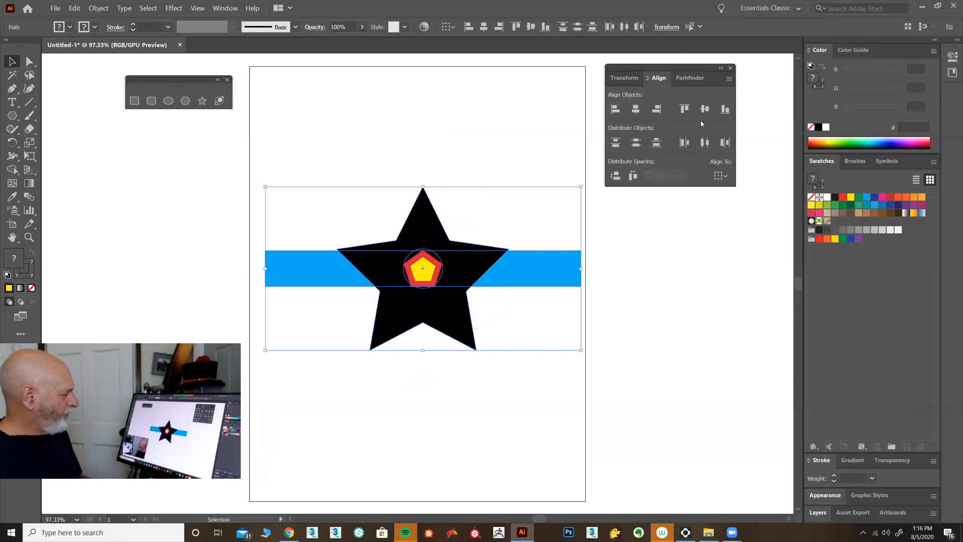
pyautogui.hotkey('ctrl', 'z')
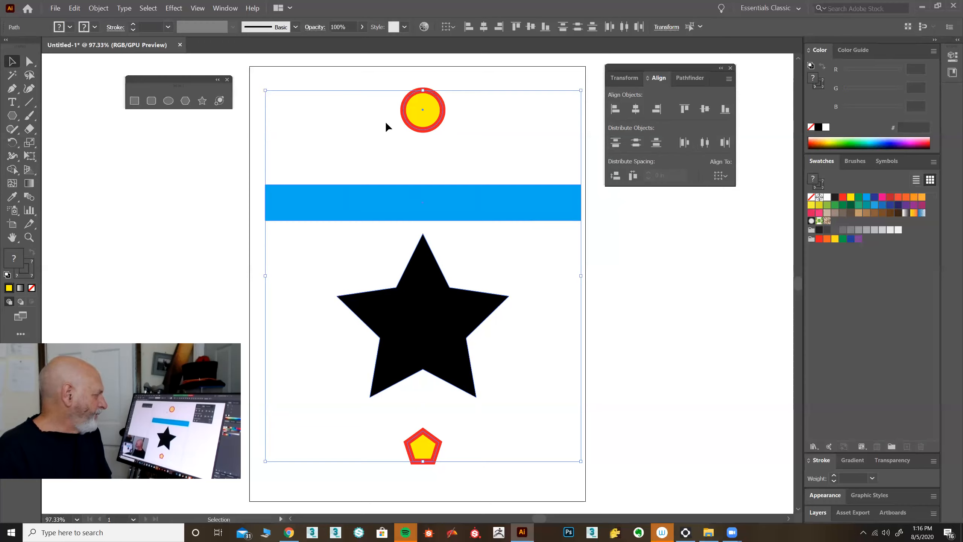
# - Try distributing the four shapes by horizontal centers and vertically by top edges, and undo the vertical distribution
pyautogui.click(706, 143)
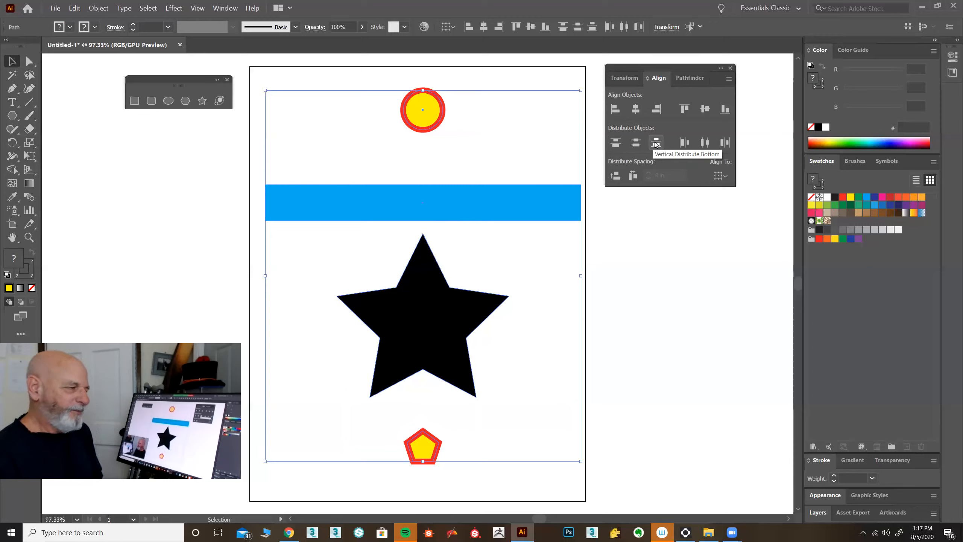
pyautogui.click(616, 144)
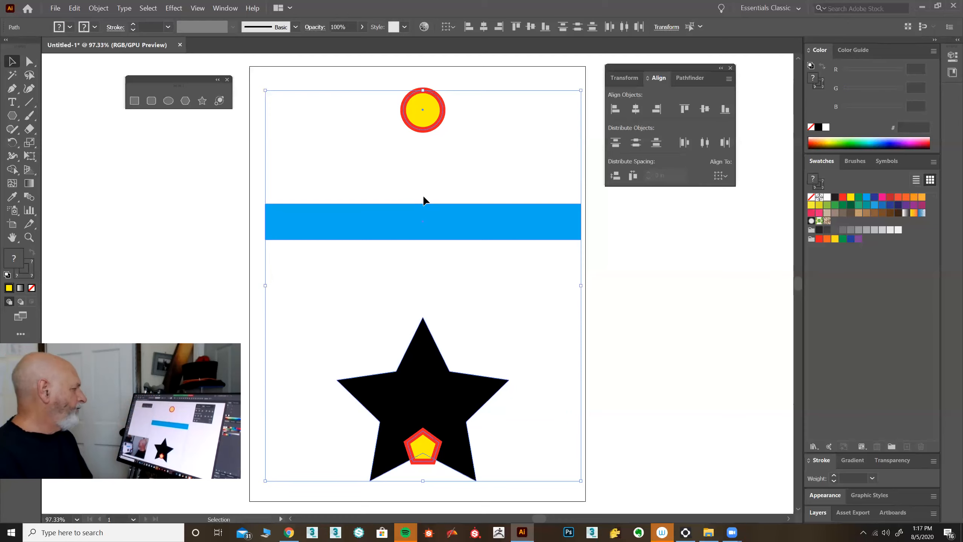
pyautogui.hotkey('ctrl', 'z')
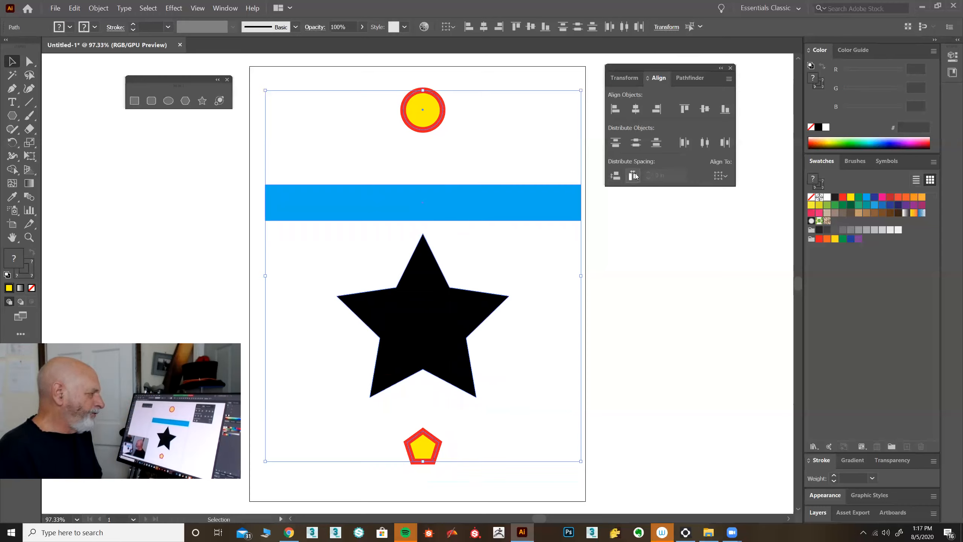
# - Distribute the vertical spacing between the four shapes evenly and deselect them
pyautogui.click(612, 177)
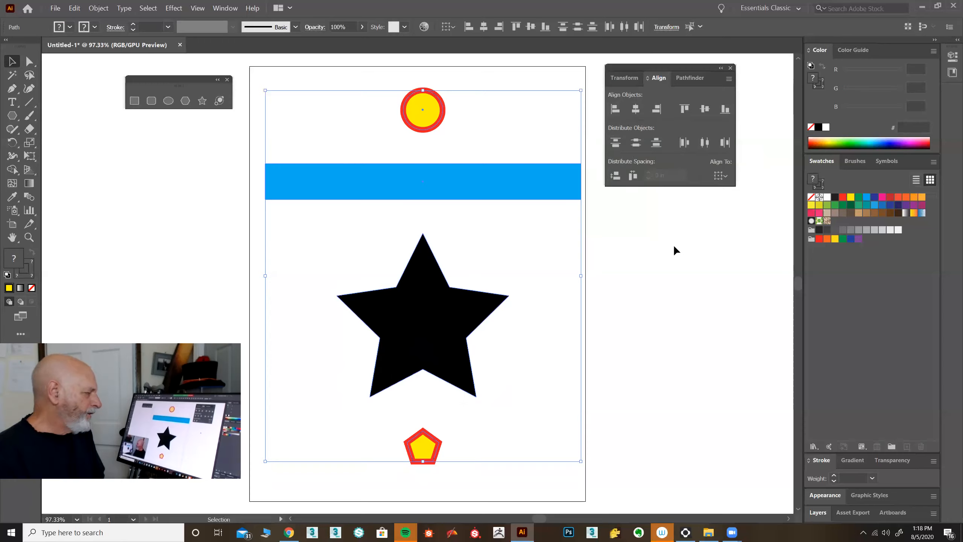
pyautogui.moveTo(320, 72); pyautogui.dragTo(510, 492)
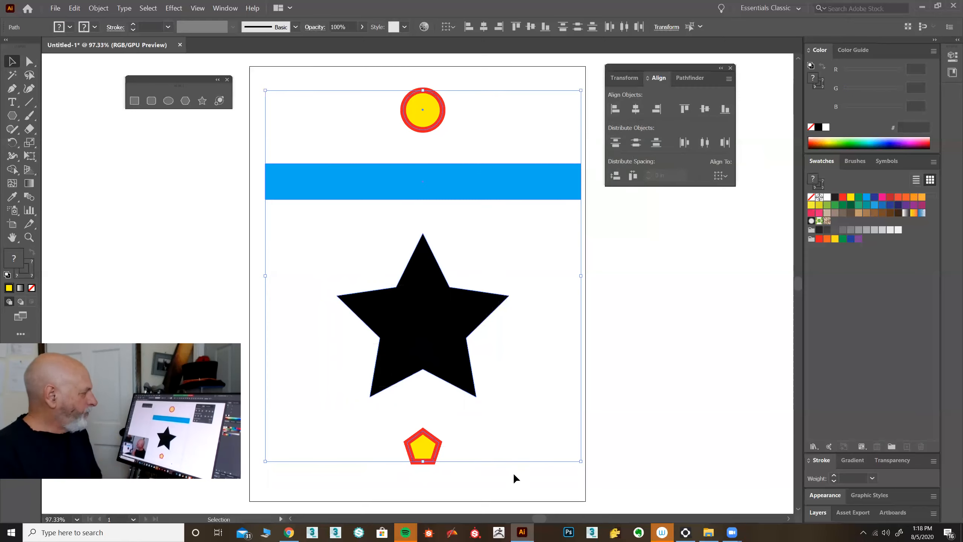
pyautogui.click(609, 212)
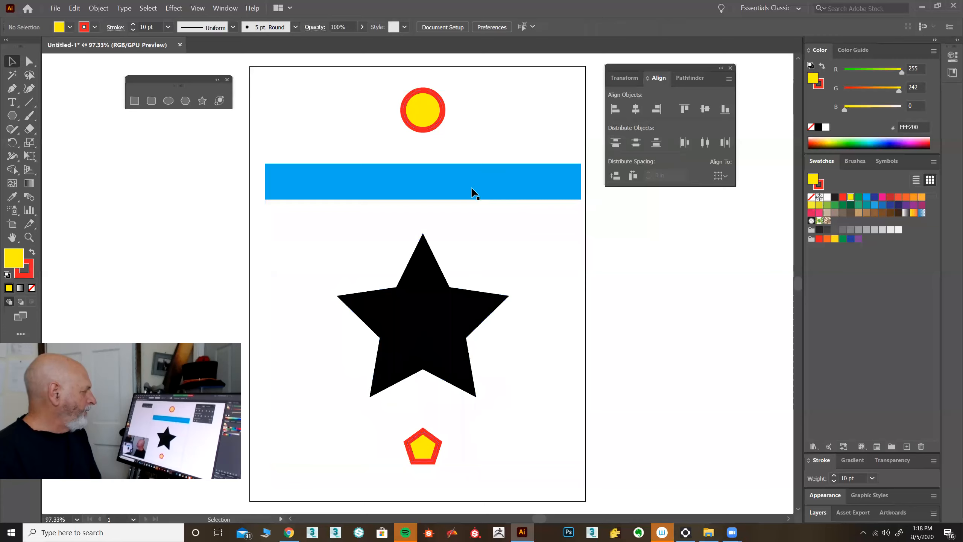
# - Move the blue rectangle up over the circle's lower part, the star up onto the rectangle, and the pentagon just below the star
pyautogui.moveTo(473, 177); pyautogui.dragTo(447, 132)
pyautogui.moveTo(430, 307); pyautogui.dragTo(468, 188)
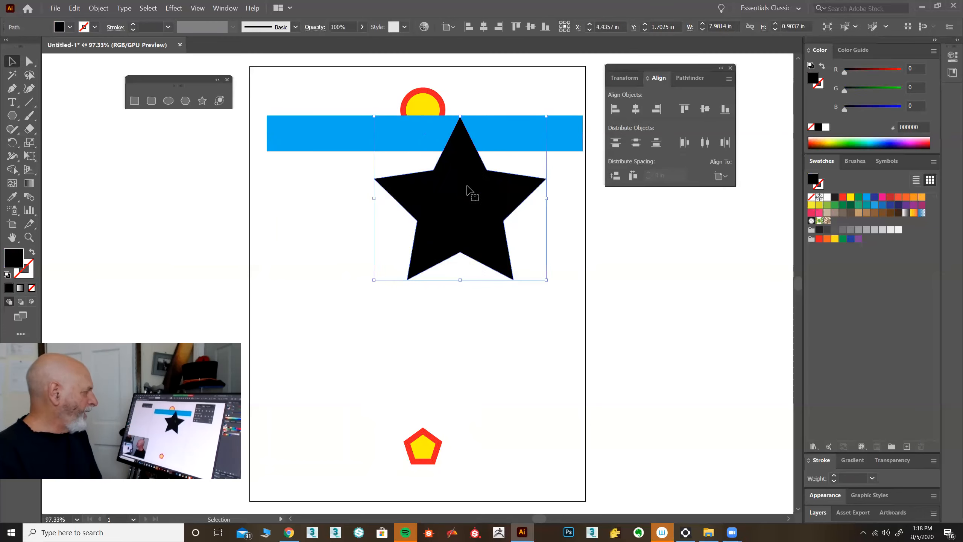
pyautogui.moveTo(425, 448); pyautogui.dragTo(483, 265)
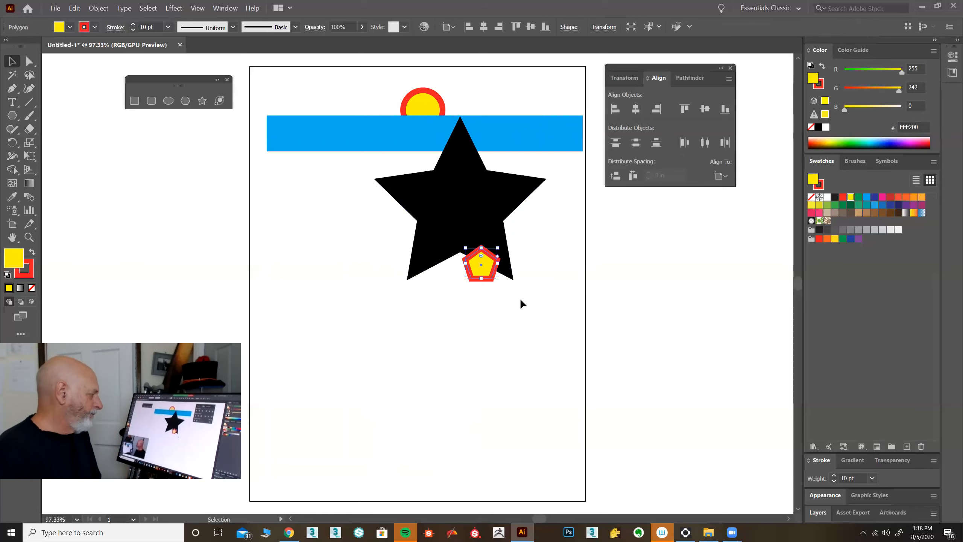
pyautogui.moveTo(487, 271); pyautogui.dragTo(484, 317)
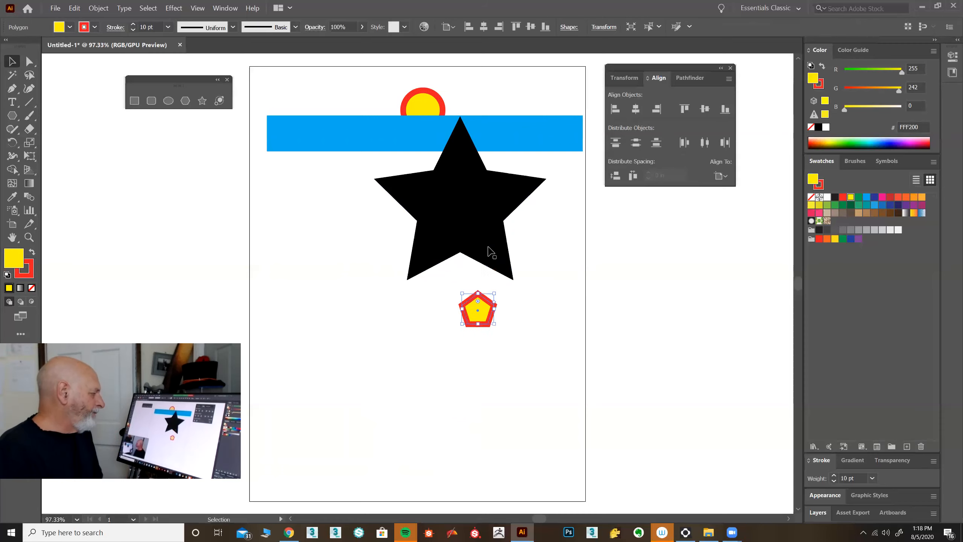
# - Move the circle up and left to just above the rectangle, and place the star across the rectangle near the artboard's top
pyautogui.moveTo(489, 251); pyautogui.dragTo(496, 264)
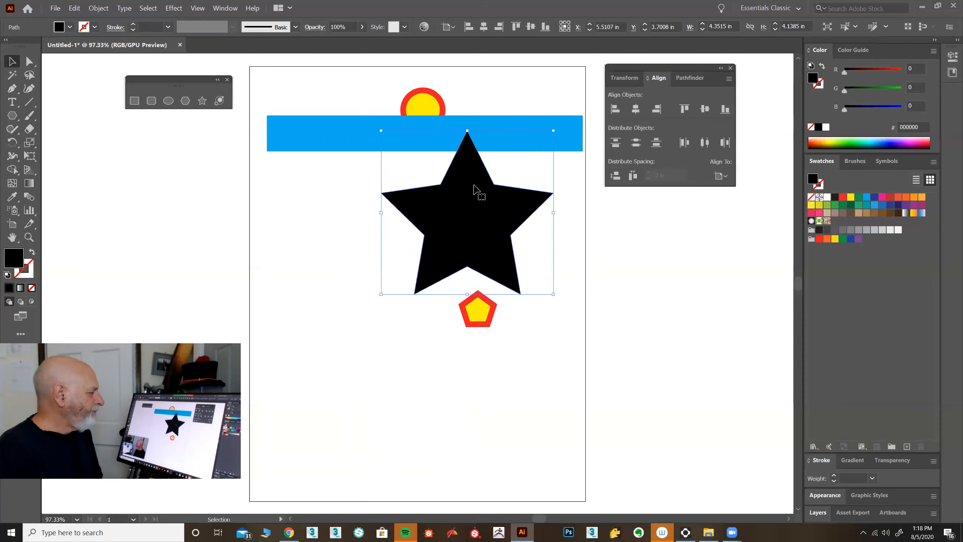
pyautogui.moveTo(420, 102); pyautogui.dragTo(393, 87)
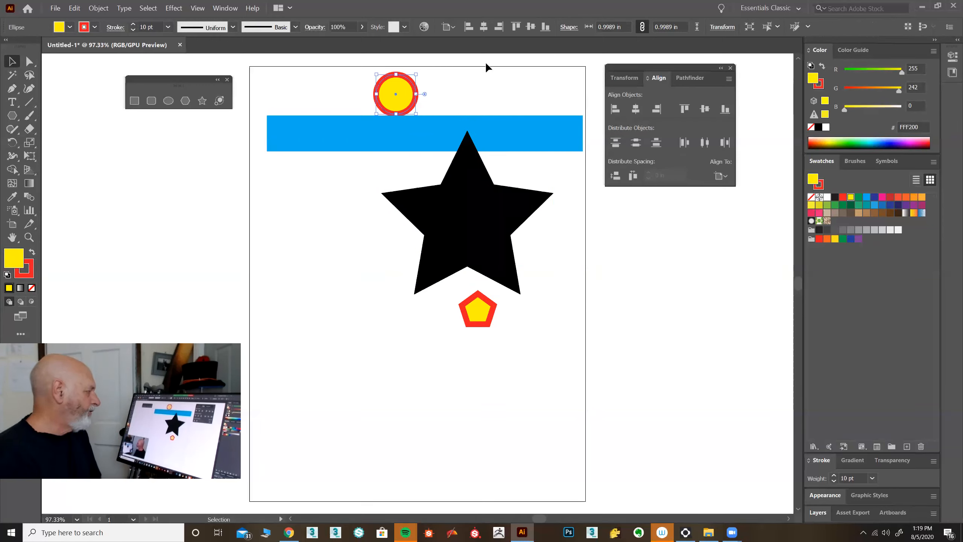
pyautogui.click(468, 214)
pyautogui.moveTo(470, 209); pyautogui.dragTo(480, 173)
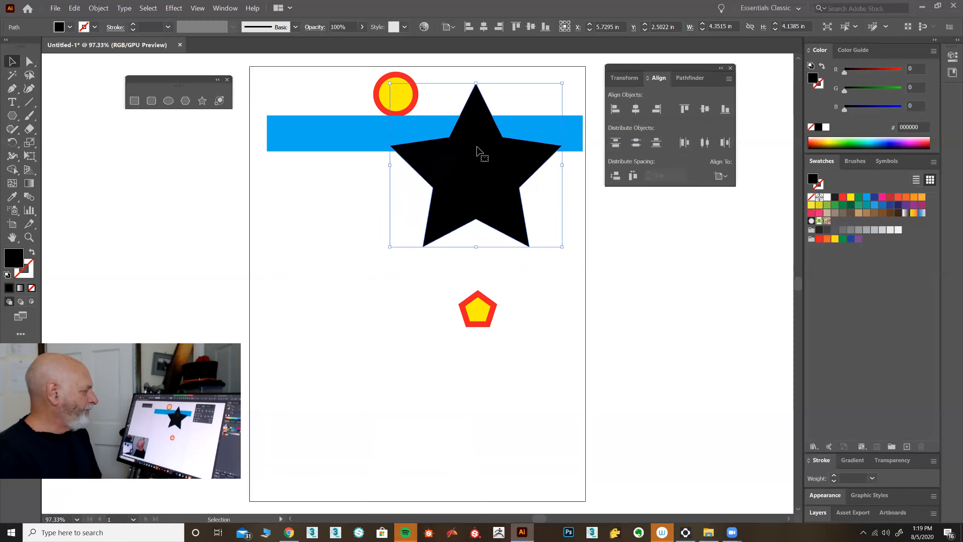
# - Try sending the star behind the other shapes, undo it, and review the star's Arrange commands without applying one
pyautogui.rightClick(480, 148)
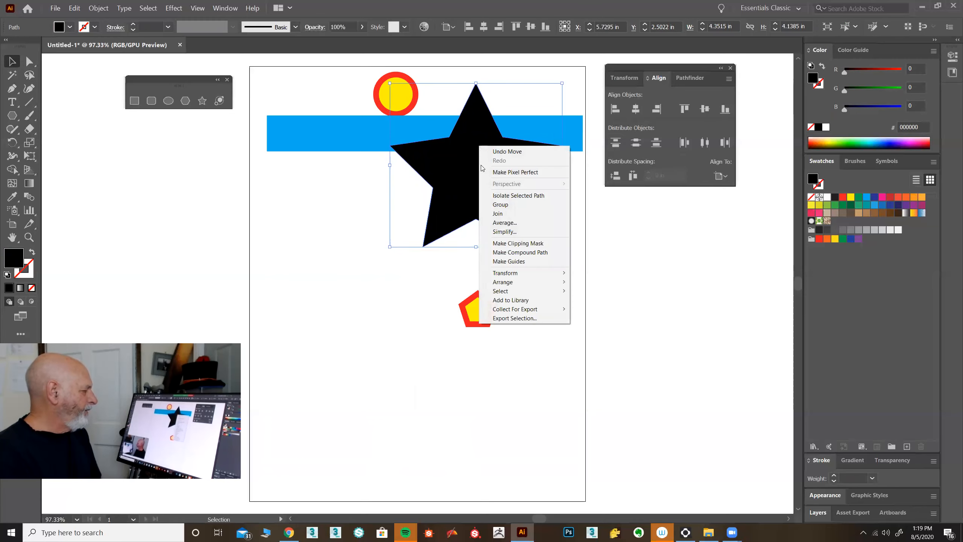
pyautogui.moveTo(501, 284)
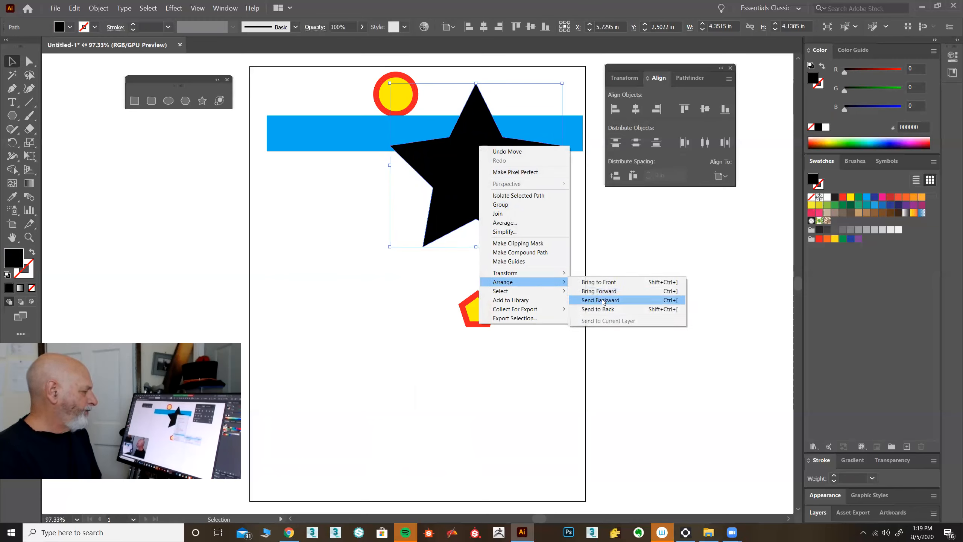
pyautogui.click(601, 308)
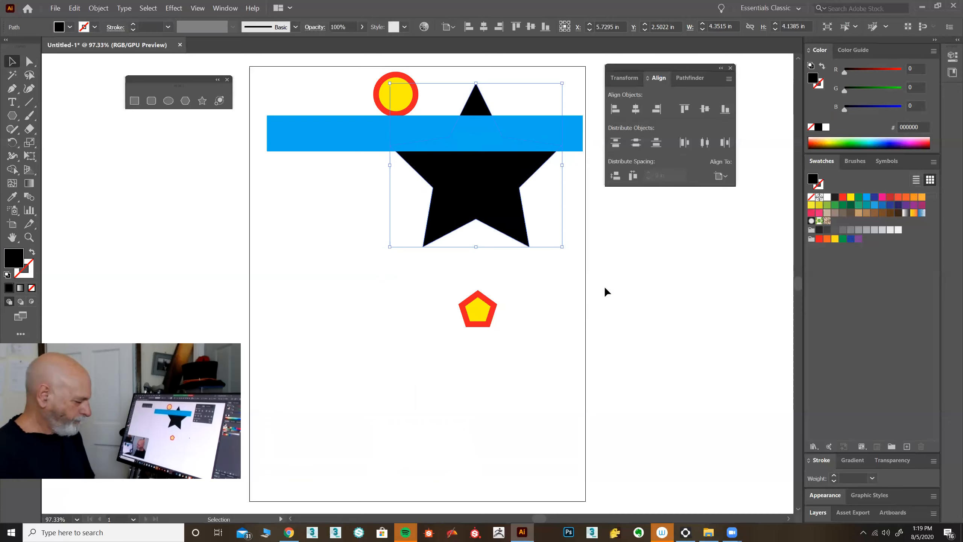
pyautogui.hotkey('ctrl', 'z')
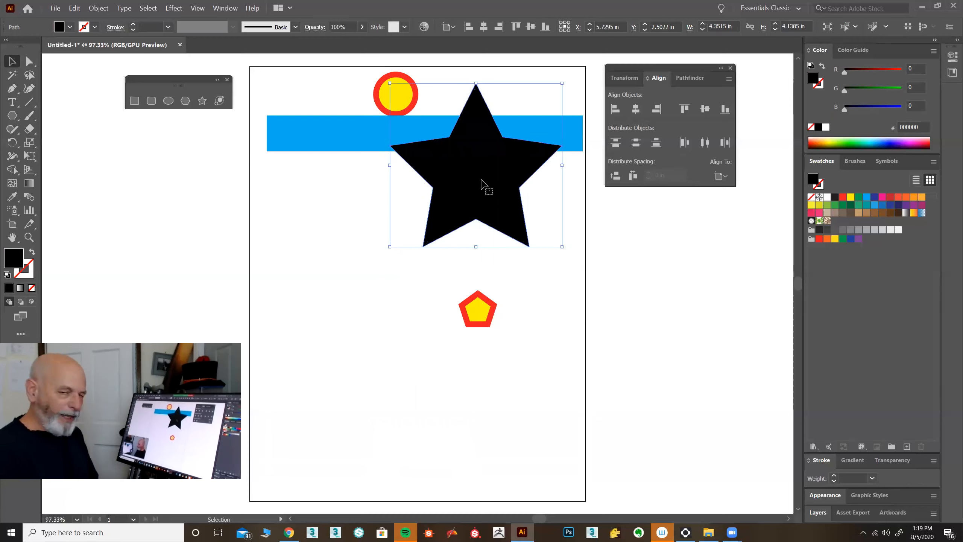
pyautogui.rightClick(474, 174)
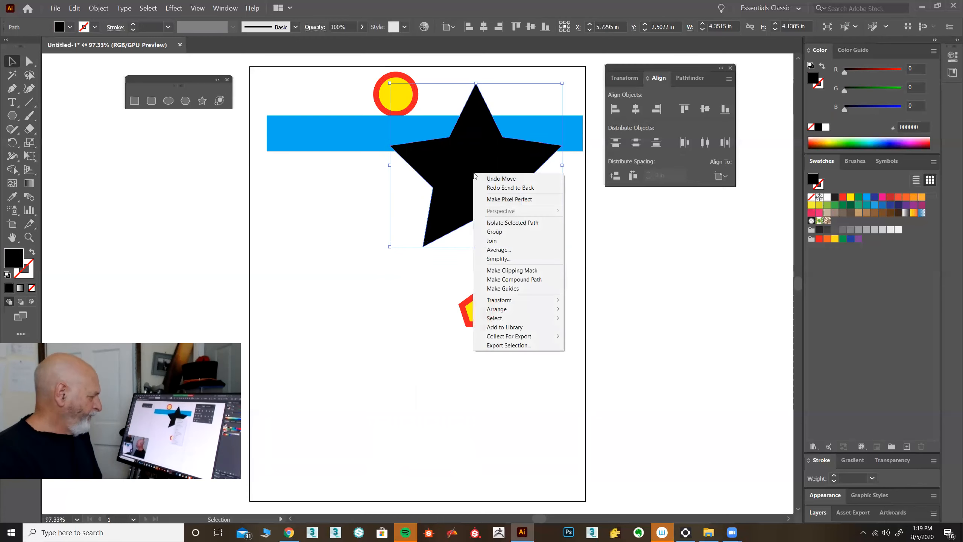
pyautogui.moveTo(522, 312)
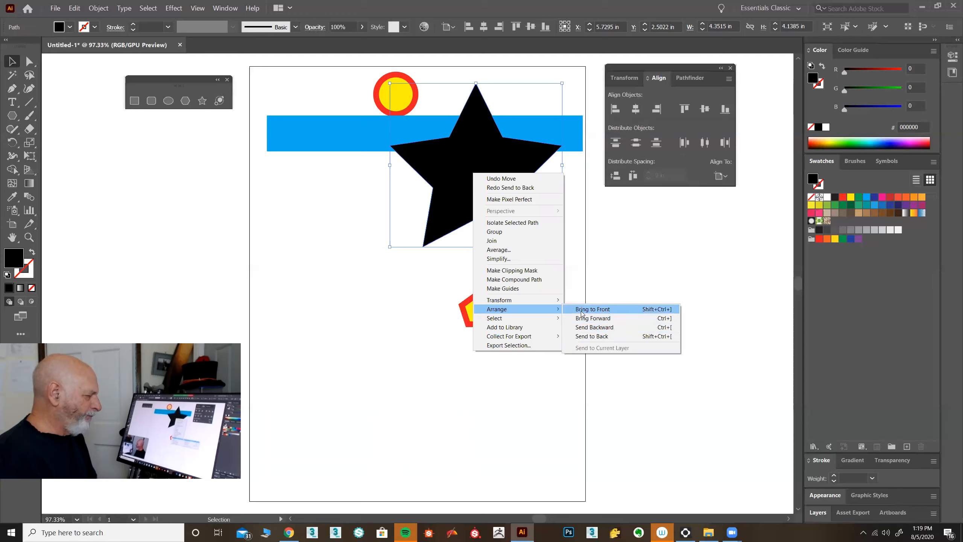
pyautogui.click(493, 375)
# - Select all four shapes and delete them from the artboard
pyautogui.moveTo(346, 81); pyautogui.dragTo(508, 298)
pyautogui.press('Delete')
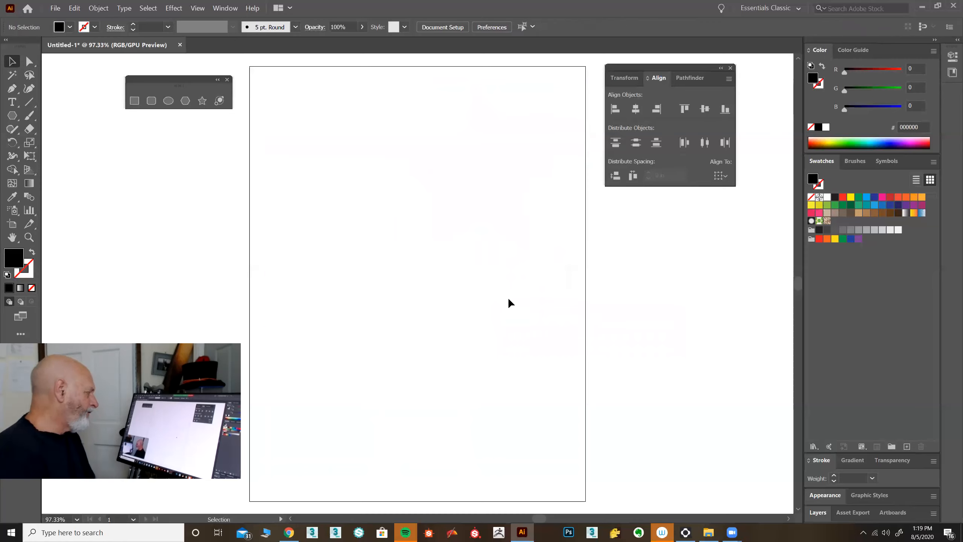
# - Draw a black square about 2.07 by 2.10 in near the artboard's upper-left corner and duplicate it diagonally into seven overlapping squares
pyautogui.click(134, 100)
pyautogui.moveTo(273, 91); pyautogui.dragTo(355, 173)
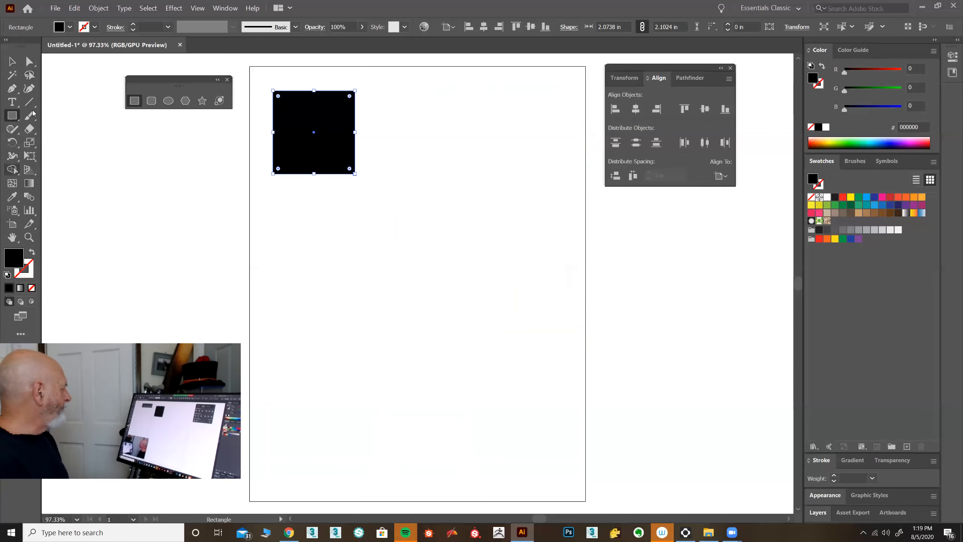
pyautogui.click(12, 61)
pyautogui.moveTo(317, 159); pyautogui.dragTo(349, 205)
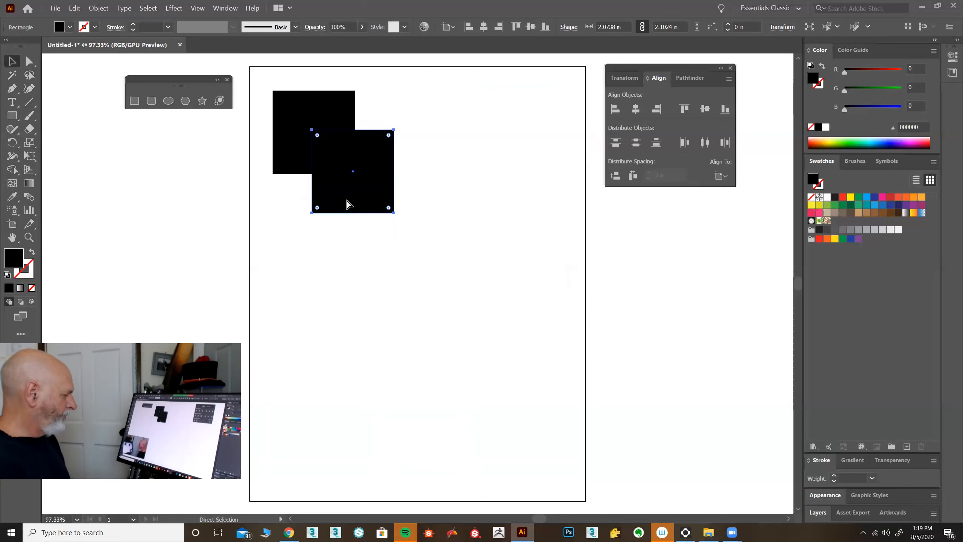
pyautogui.hotkey('ctrl', 'd')
pyautogui.hotkey('ctrl', 'd')
pyautogui.hotkey('ctrl', 'd')
pyautogui.hotkey('ctrl', 'd')
pyautogui.hotkey('ctrl', 'd')
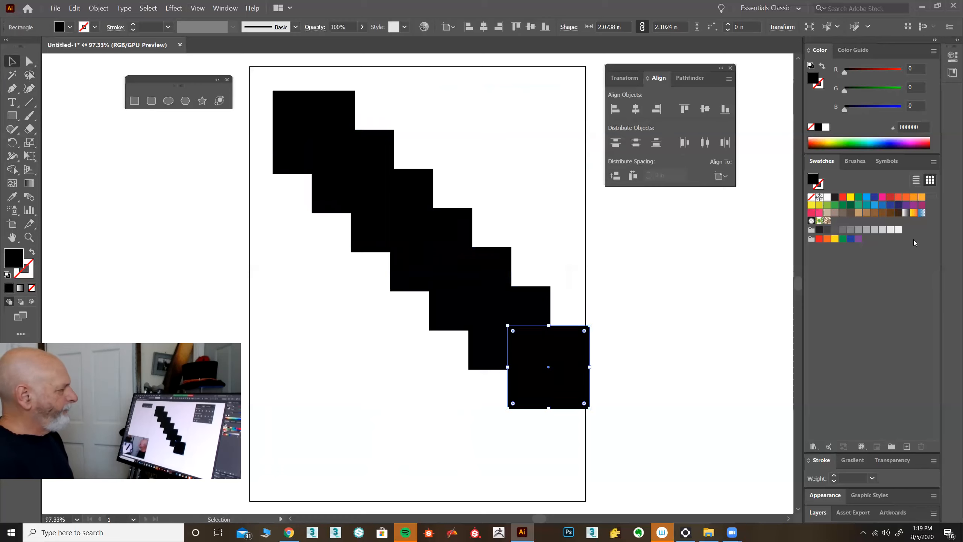
# - Fill the squares green, magenta, yellow, gray, blue and red from the upper left down, leaving the second-to-last one black
pyautogui.click(843, 196)
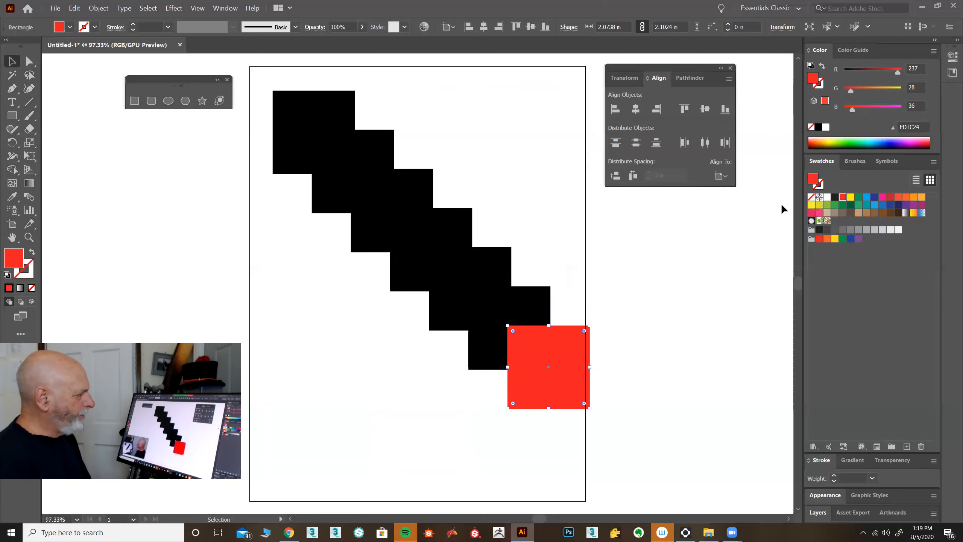
pyautogui.moveTo(875, 197); pyautogui.dragTo(499, 270)
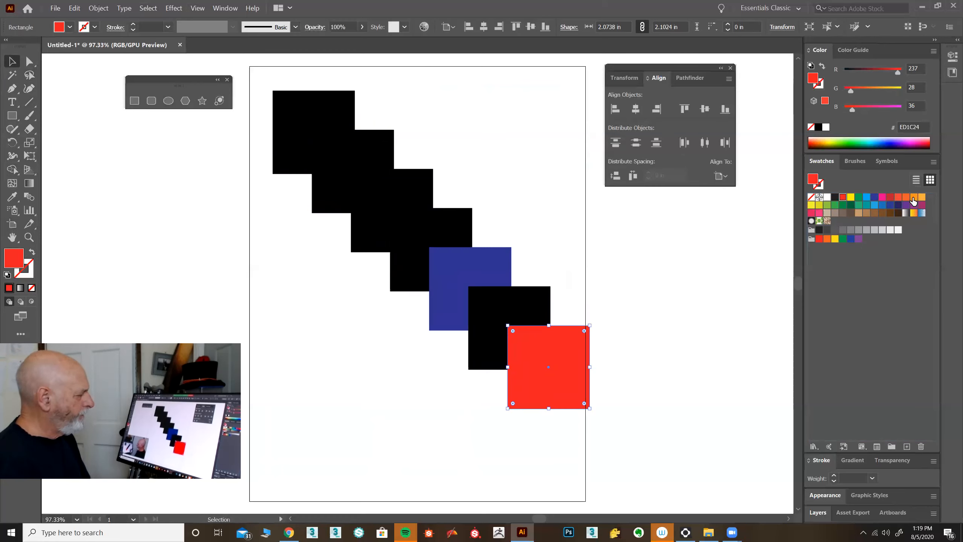
pyautogui.moveTo(877, 232); pyautogui.dragTo(454, 224)
pyautogui.moveTo(851, 197); pyautogui.dragTo(480, 204)
pyautogui.moveTo(400, 188); pyautogui.dragTo(401, 189)
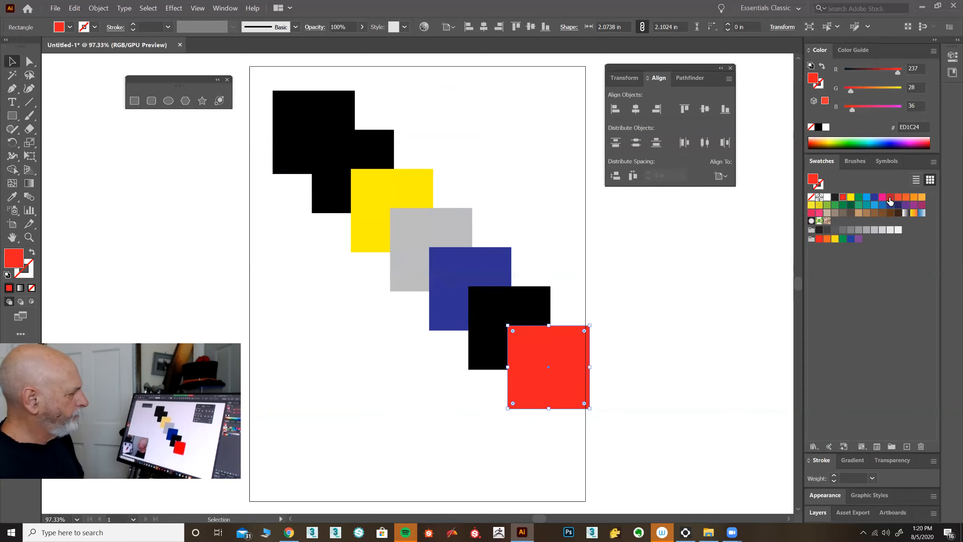
pyautogui.moveTo(884, 201); pyautogui.dragTo(466, 165)
pyautogui.moveTo(366, 159); pyautogui.dragTo(367, 158)
pyautogui.moveTo(859, 198); pyautogui.dragTo(314, 107)
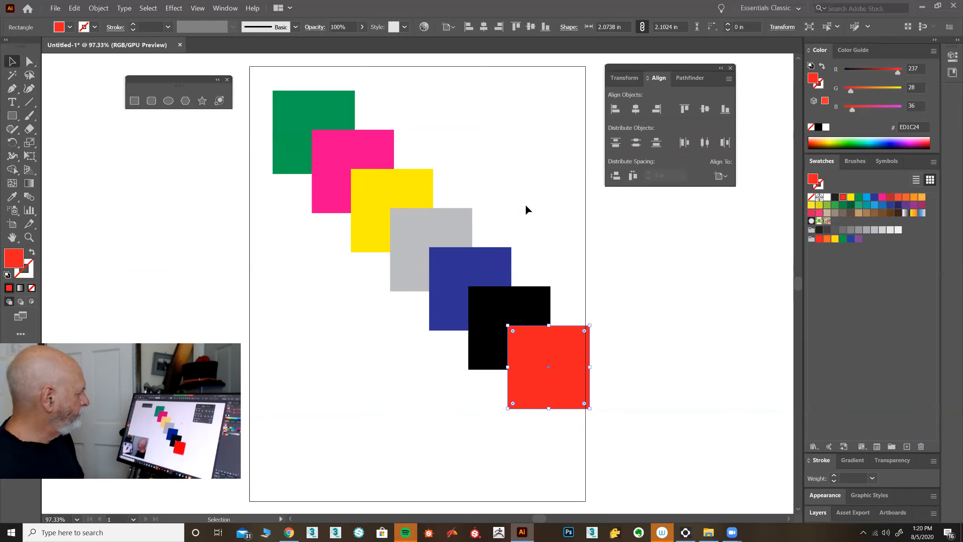
# - Move the red square up over the yellow and gray squares and send it backward one level
pyautogui.click(643, 282)
pyautogui.moveTo(551, 362); pyautogui.dragTo(465, 182)
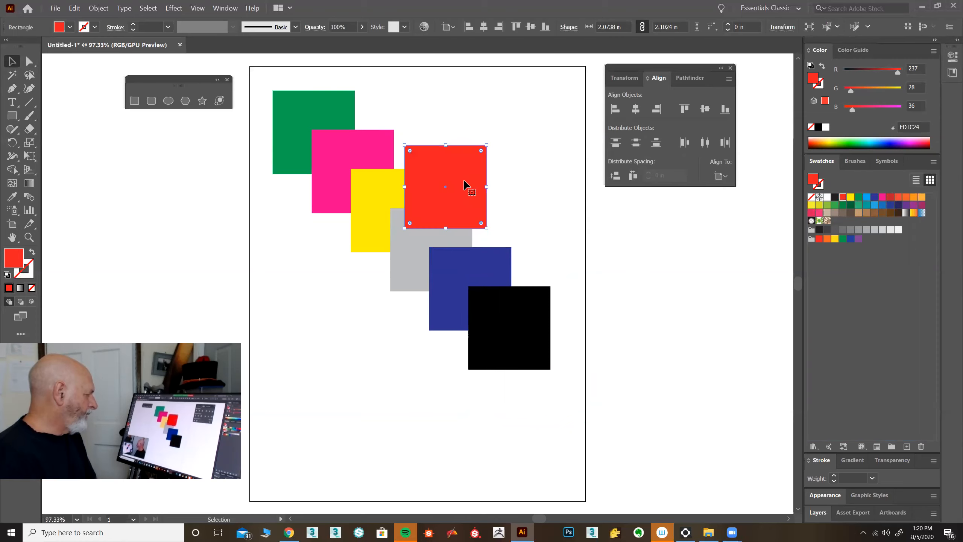
pyautogui.rightClick(465, 184)
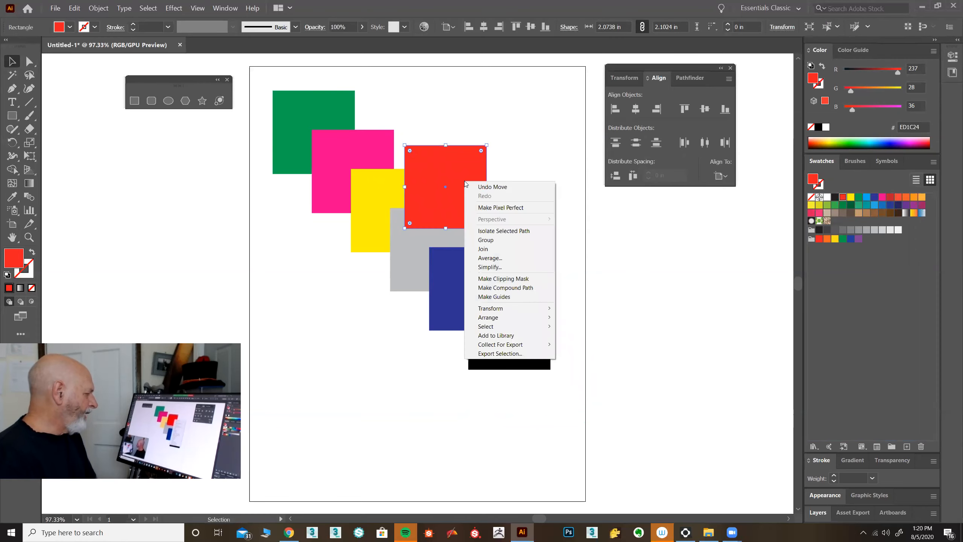
pyautogui.moveTo(524, 317)
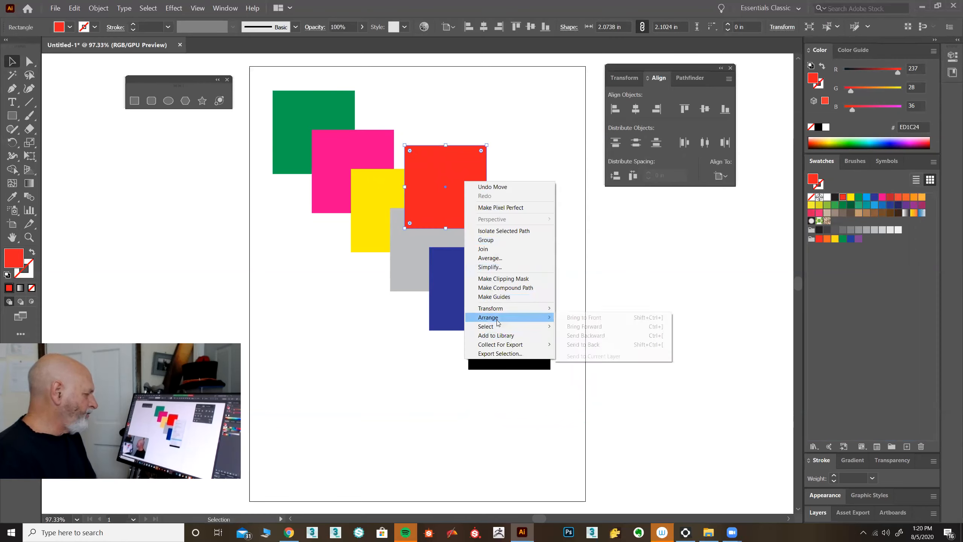
pyautogui.click(576, 336)
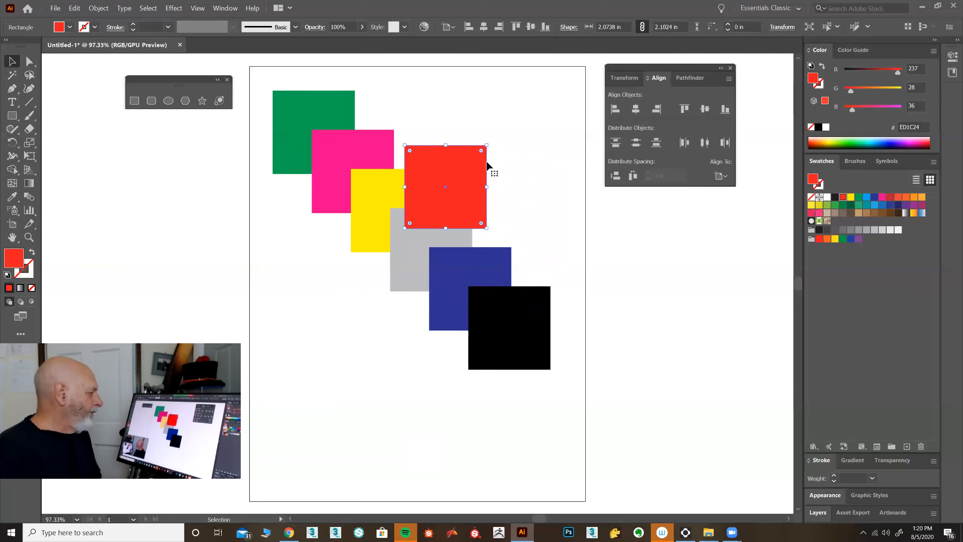
# - Move the red square over the upper parts of the blue and black squares and send it backward one level
pyautogui.moveTo(467, 173); pyautogui.dragTo(554, 252)
pyautogui.rightClick(546, 258)
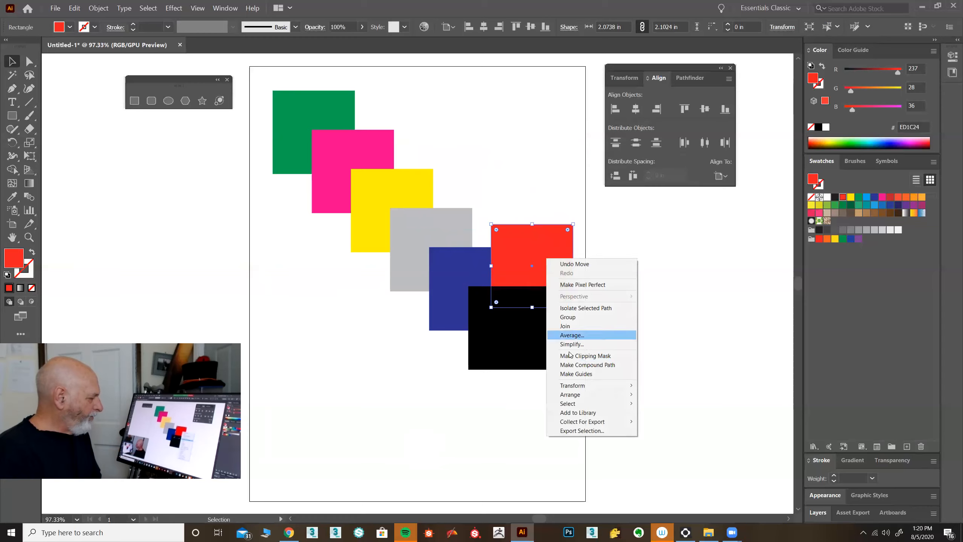
pyautogui.moveTo(637, 396)
pyautogui.click(668, 413)
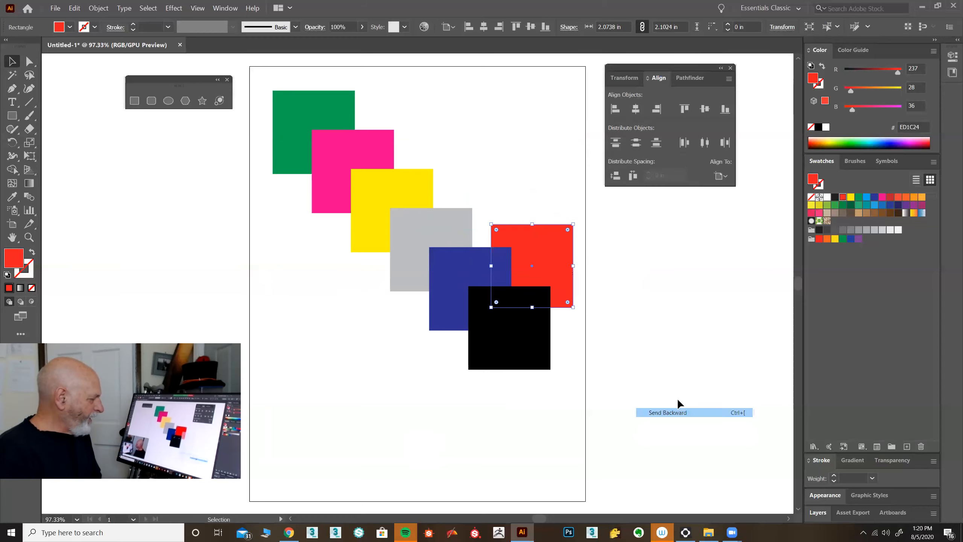
# - Place the red square across the blue square's upper edge, send it backward one level, and move it up over the yellow and gray squares
pyautogui.moveTo(561, 271); pyautogui.dragTo(488, 225)
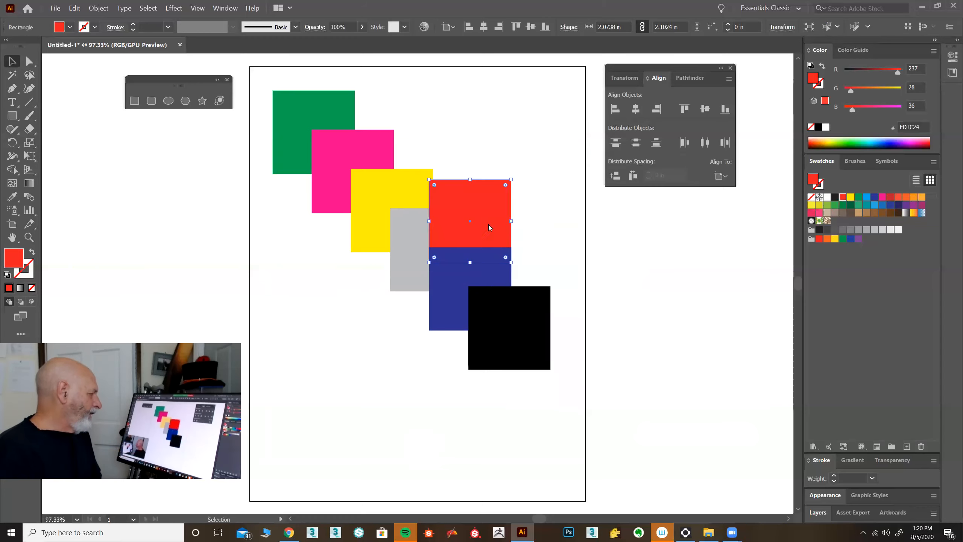
pyautogui.rightClick(488, 224)
pyautogui.moveTo(517, 361)
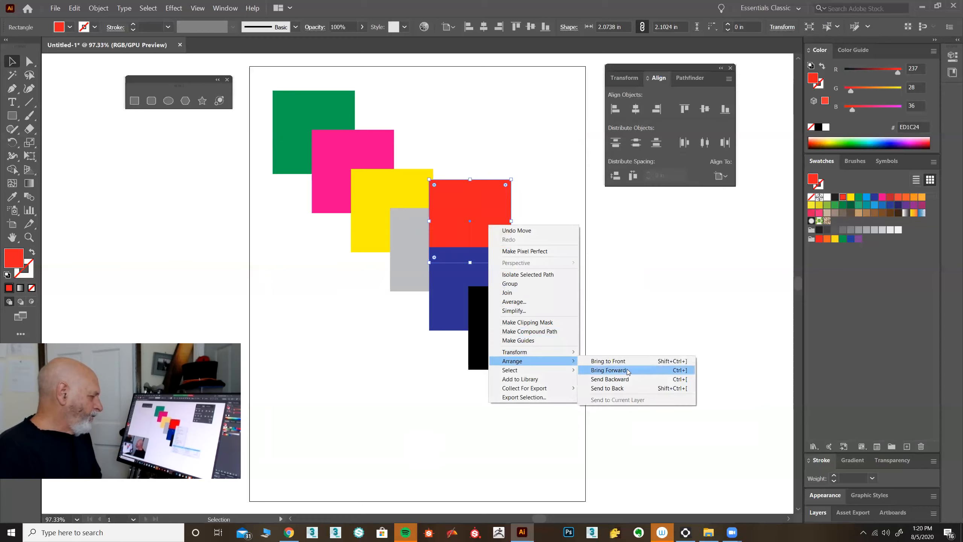
pyautogui.click(622, 379)
pyautogui.moveTo(487, 205); pyautogui.dragTo(465, 166)
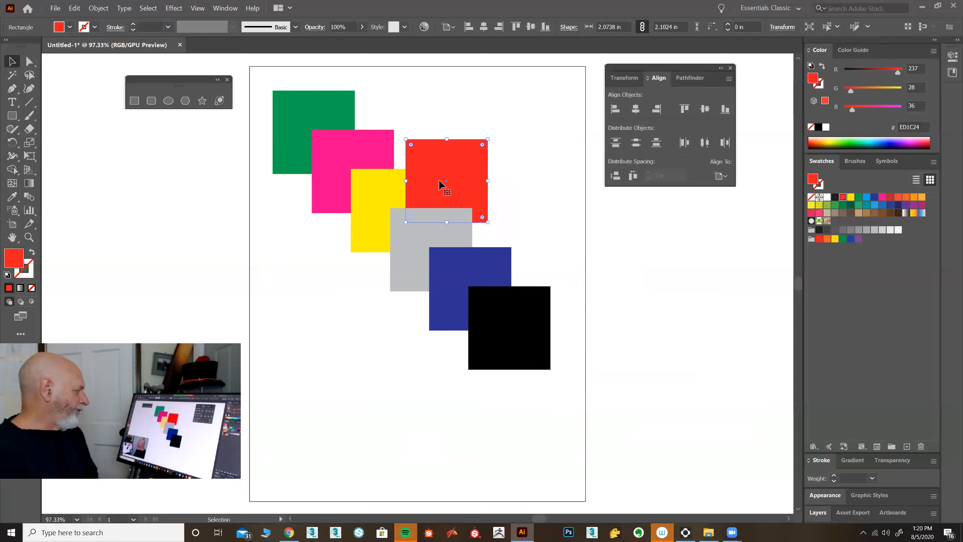
pyautogui.moveTo(435, 157); pyautogui.dragTo(435, 159)
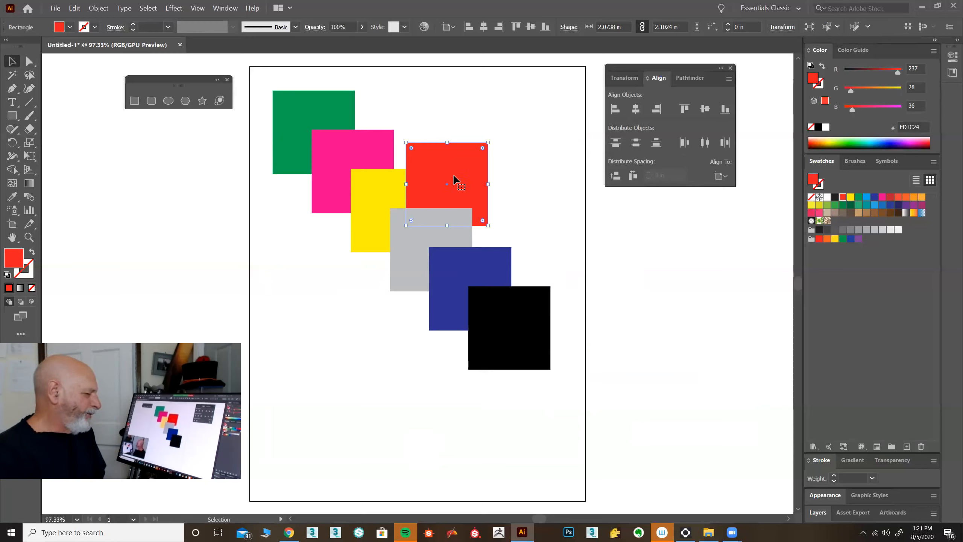
pyautogui.moveTo(464, 177)
pyautogui.mouseDown()
pyautogui.moveTo(460, 187)
pyautogui.moveTo(466, 179)
pyautogui.mouseUp()
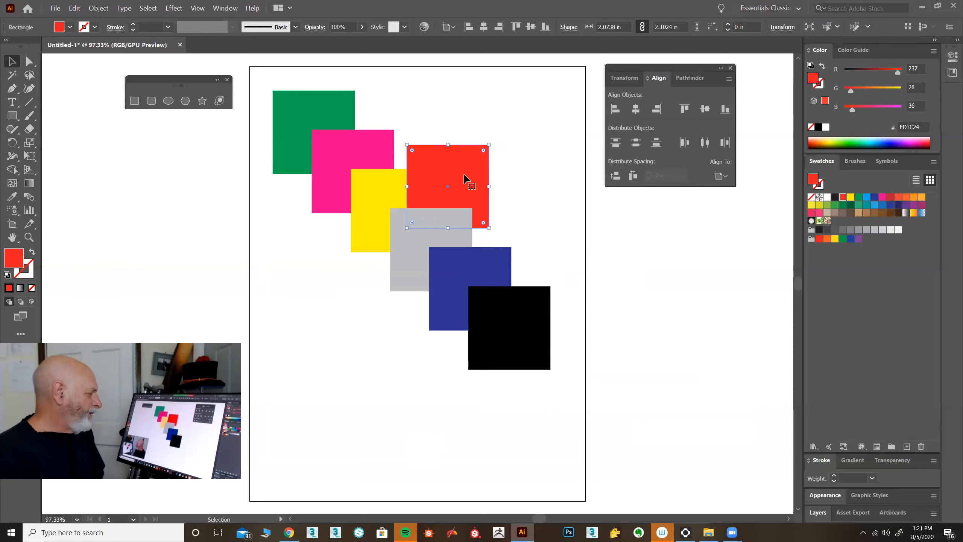
# - Bring the red square to the front and move it down over the black square's upper-right part
pyautogui.rightClick(465, 176)
pyautogui.moveTo(487, 311)
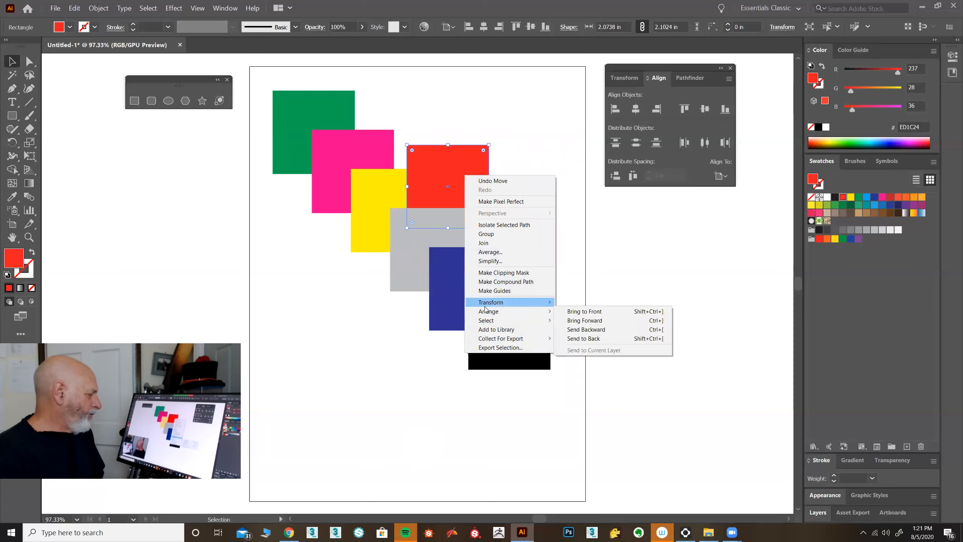
pyautogui.click(572, 311)
pyautogui.moveTo(463, 174); pyautogui.dragTo(560, 295)
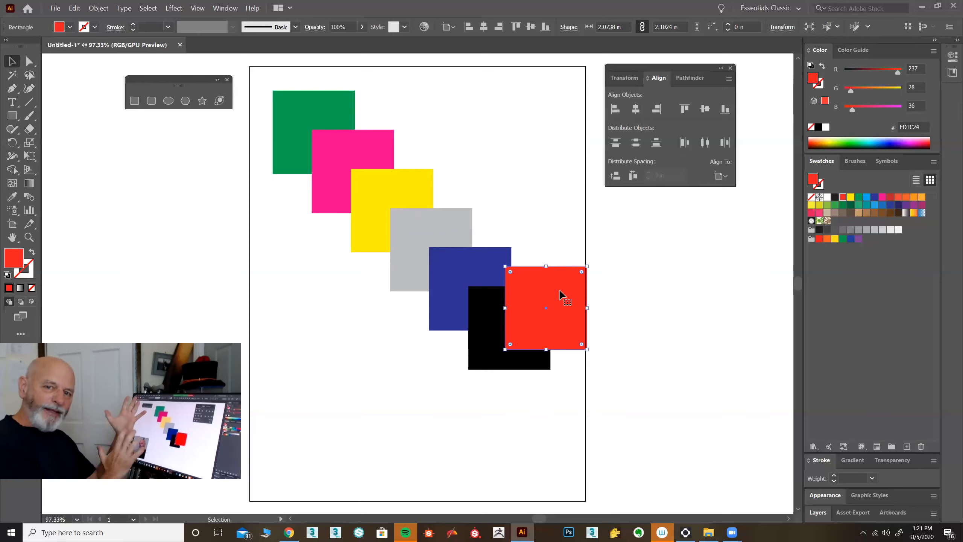
# - Send the red, green, magenta and yellow squares to the back together, and place the red one between the yellow and gray squares
pyautogui.moveTo(565, 324); pyautogui.dragTo(542, 205)
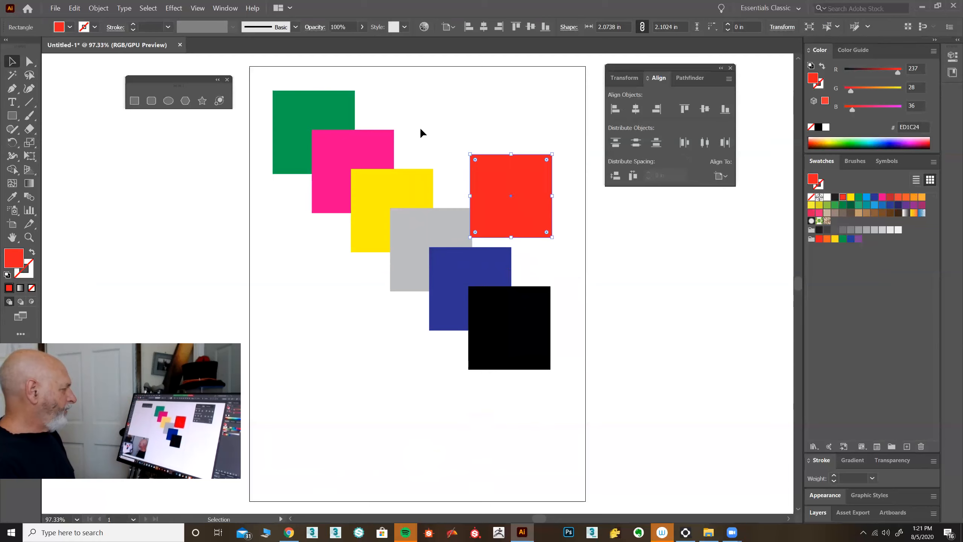
pyautogui.moveTo(287, 72); pyautogui.dragTo(410, 159)
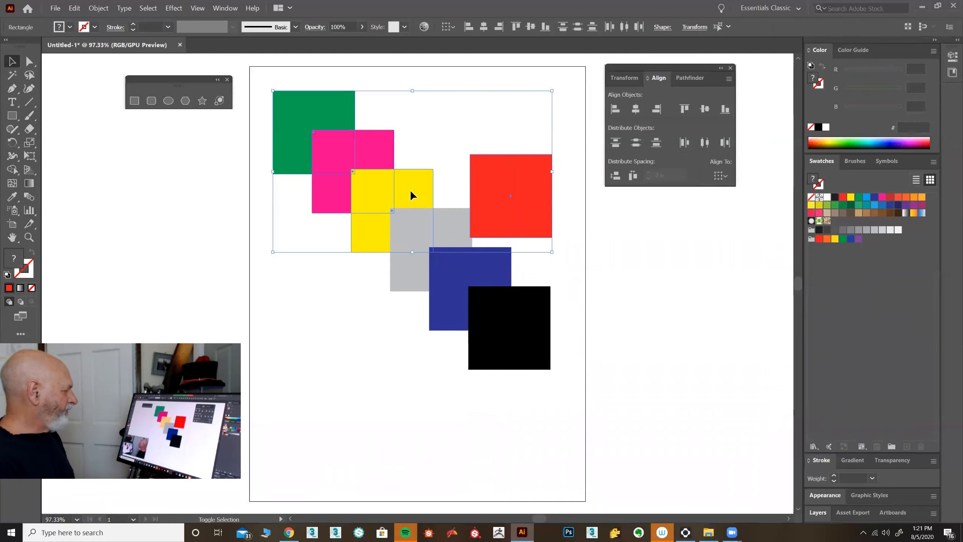
pyautogui.rightClick(491, 179)
pyautogui.moveTo(520, 309)
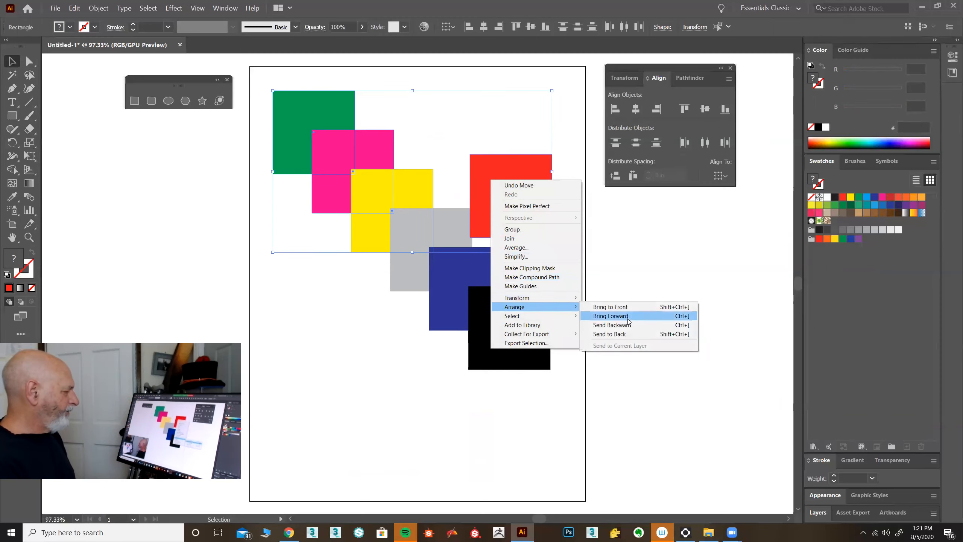
pyautogui.click(627, 333)
pyautogui.moveTo(501, 187); pyautogui.dragTo(461, 190)
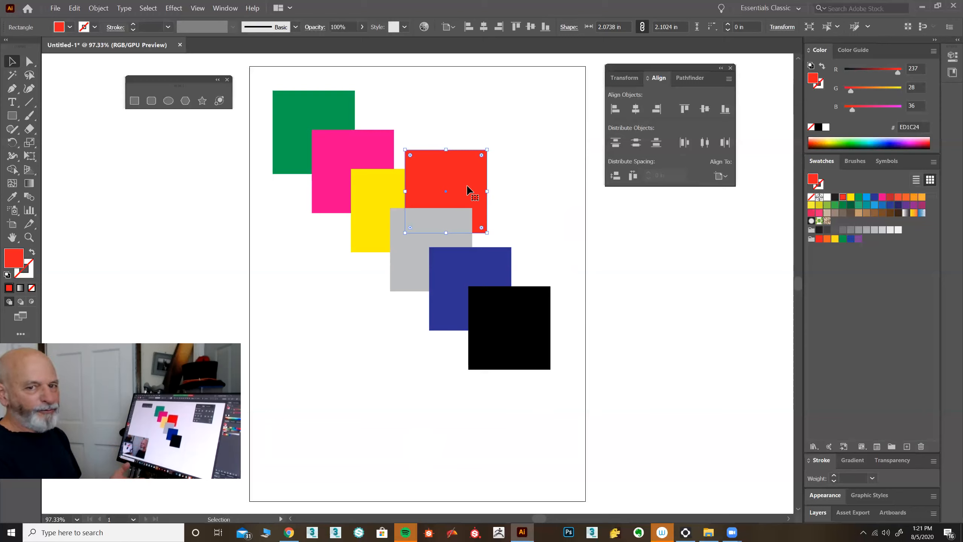
pyautogui.moveTo(468, 191); pyautogui.dragTo(464, 209)
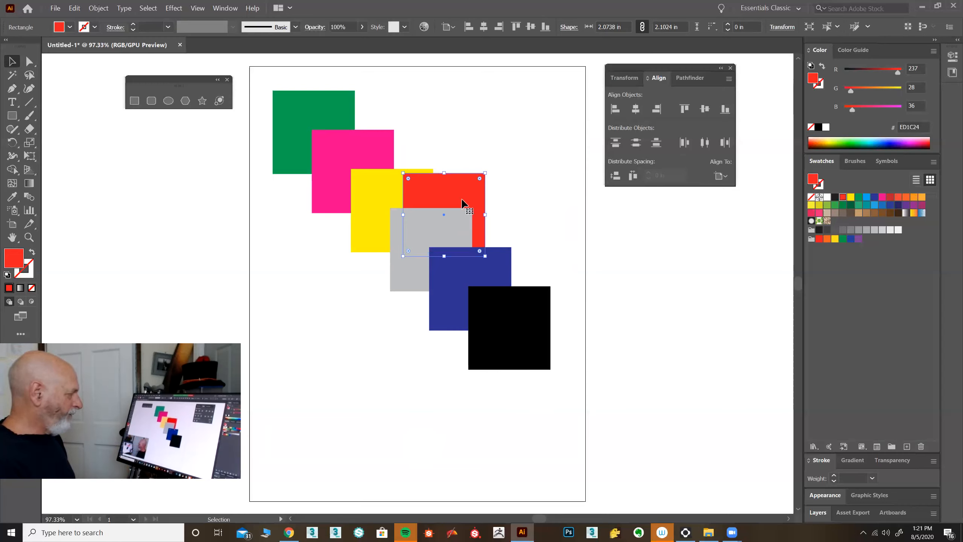
# - Bring the red, blue and black squares to the front together, and move the red one over the gray and blue squares
pyautogui.keyDown('shift'); pyautogui.click(500, 279); pyautogui.keyUp('shift')
pyautogui.keyDown('shift'); pyautogui.click(539, 303); pyautogui.keyUp('shift')
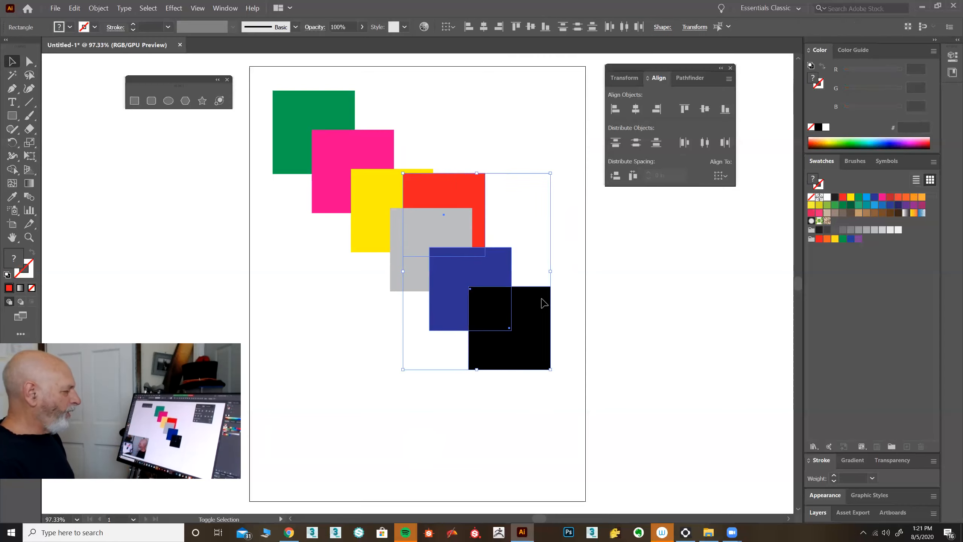
pyautogui.rightClick(488, 271)
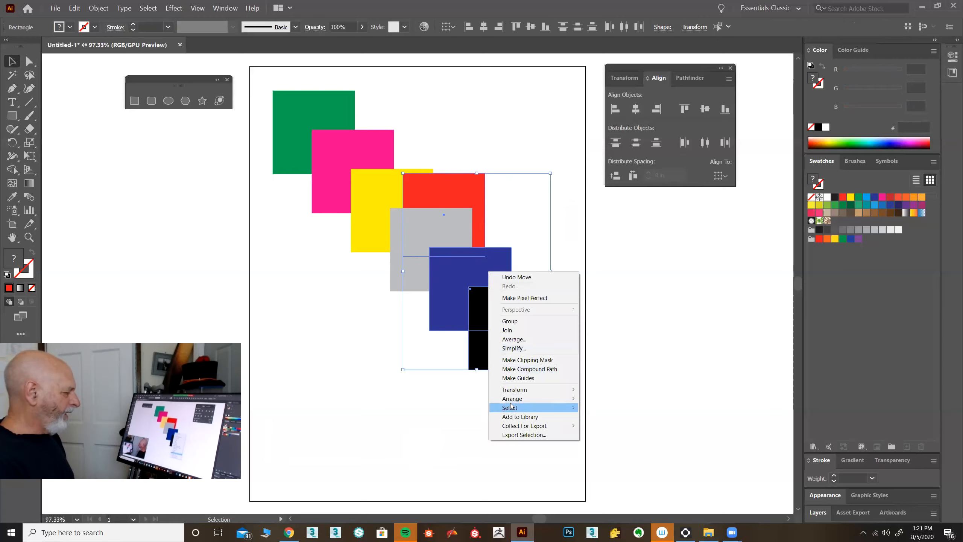
pyautogui.moveTo(563, 398)
pyautogui.click(605, 397)
pyautogui.click(529, 252)
pyautogui.moveTo(443, 206); pyautogui.dragTo(456, 224)
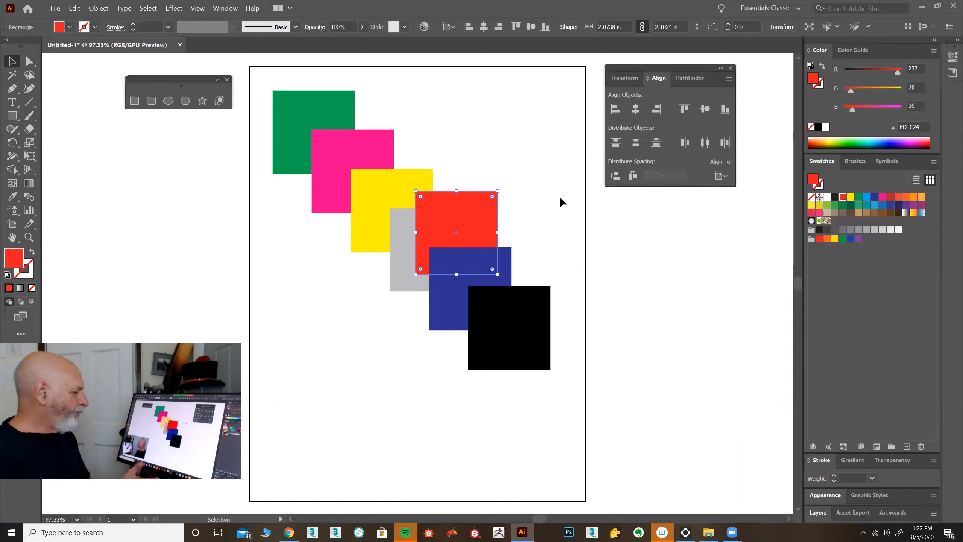
# - Bring the red square to the front and move it over the black square's lower-right part
pyautogui.rightClick(476, 222)
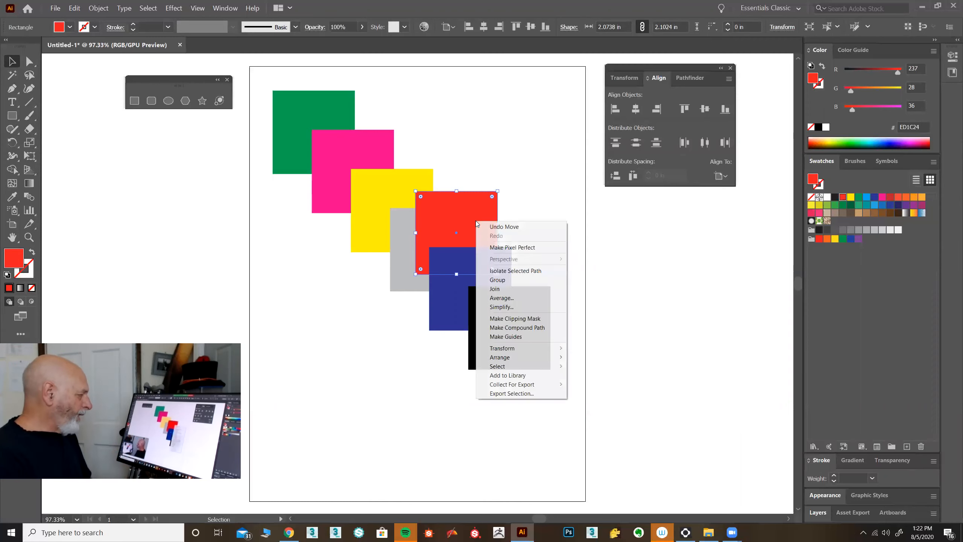
pyautogui.moveTo(546, 357)
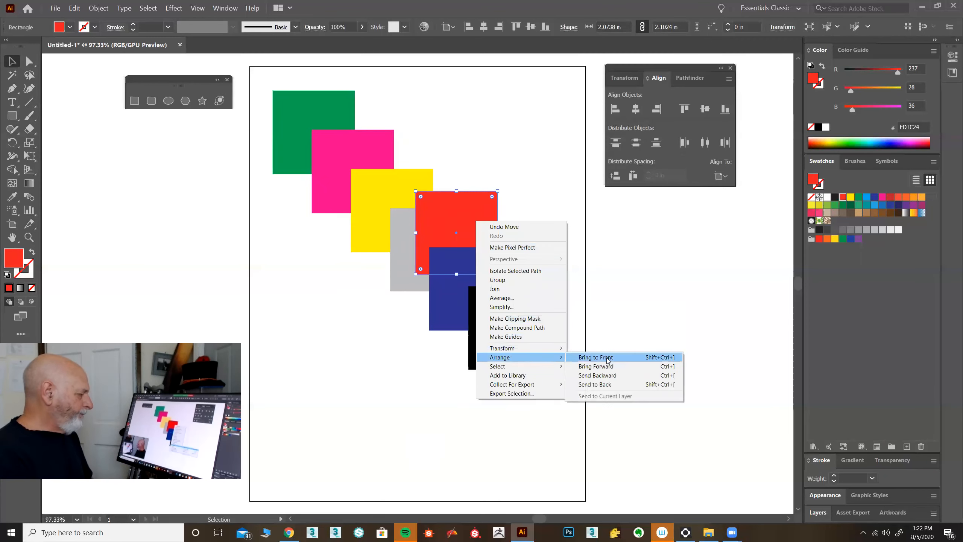
pyautogui.click(595, 357)
pyautogui.moveTo(469, 230); pyautogui.dragTo(544, 348)
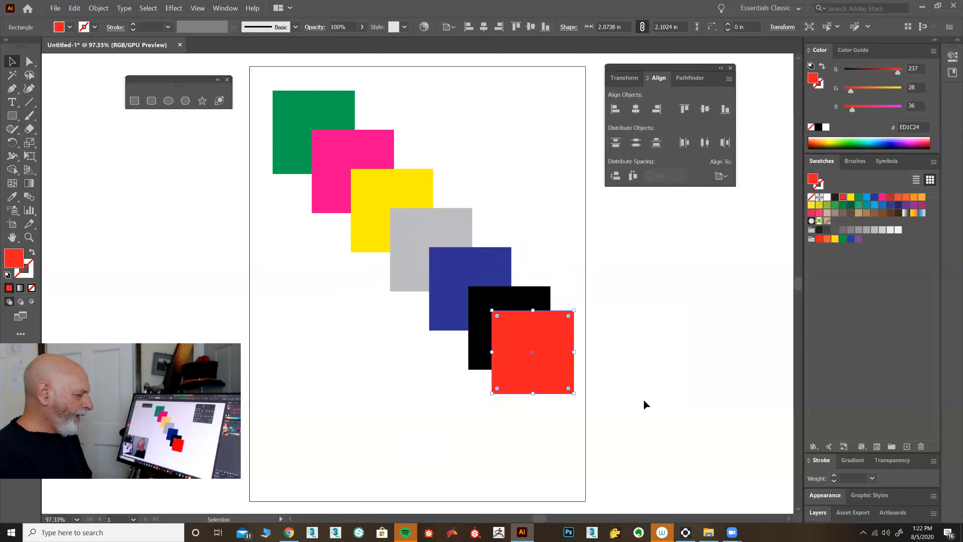
# - Show the document's layers and shift the red square slightly around the black square's lower-right corner
pyautogui.click(817, 513)
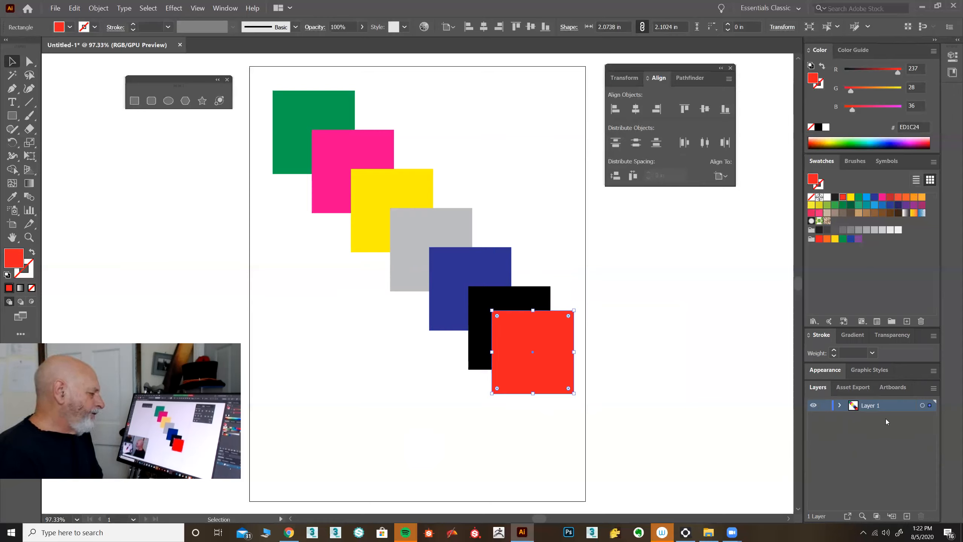
pyautogui.moveTo(548, 373); pyautogui.dragTo(539, 380)
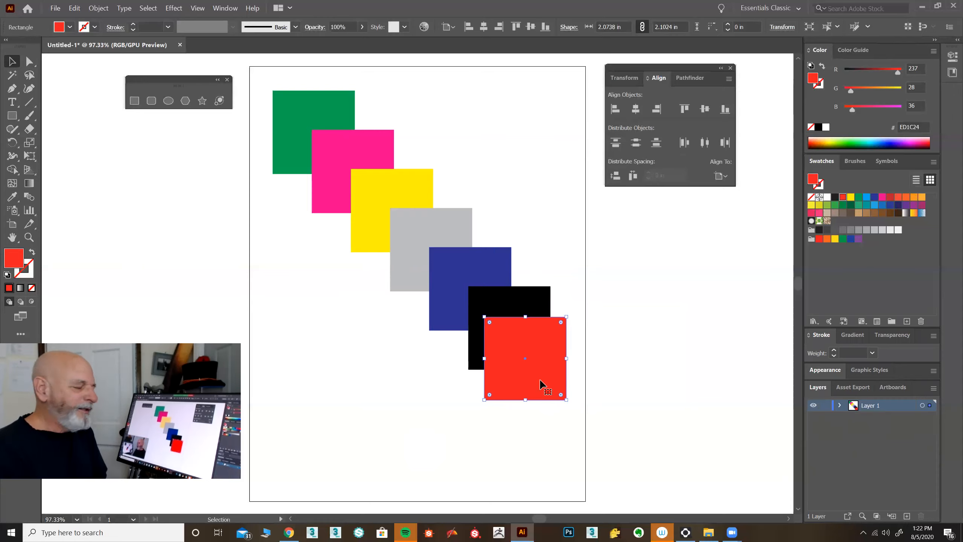
pyautogui.moveTo(541, 381); pyautogui.dragTo(552, 381)
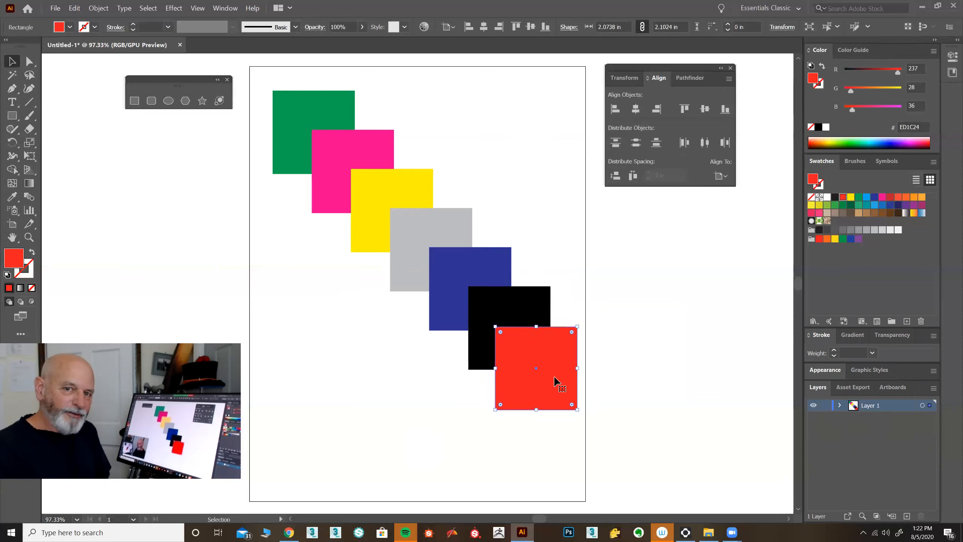
pyautogui.moveTo(556, 365)
pyautogui.mouseDown()
pyautogui.moveTo(555, 348)
pyautogui.moveTo(556, 360)
pyautogui.mouseUp()
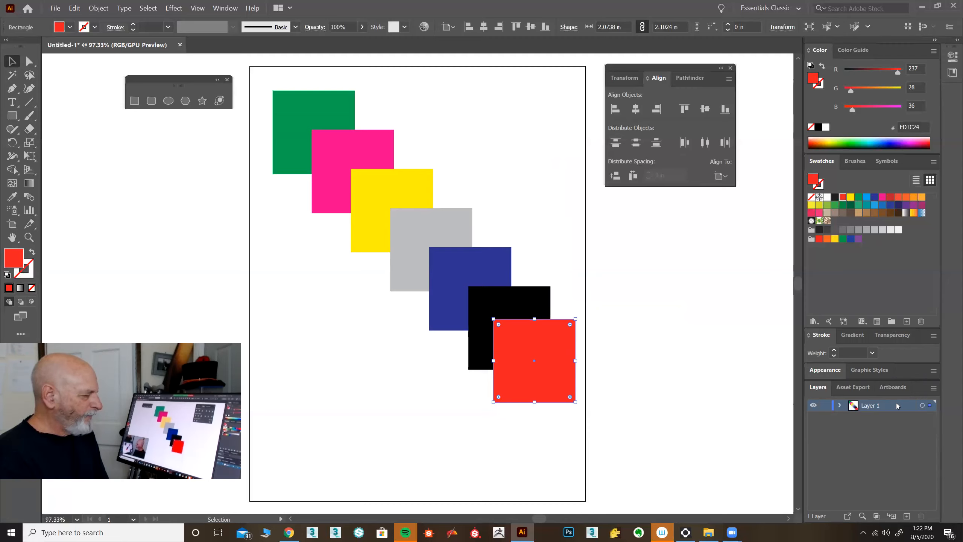
# - Move the red square up beside the yellow one, and restack it between the gray and yellow rectangles within Layer 1's contents
pyautogui.click(840, 406)
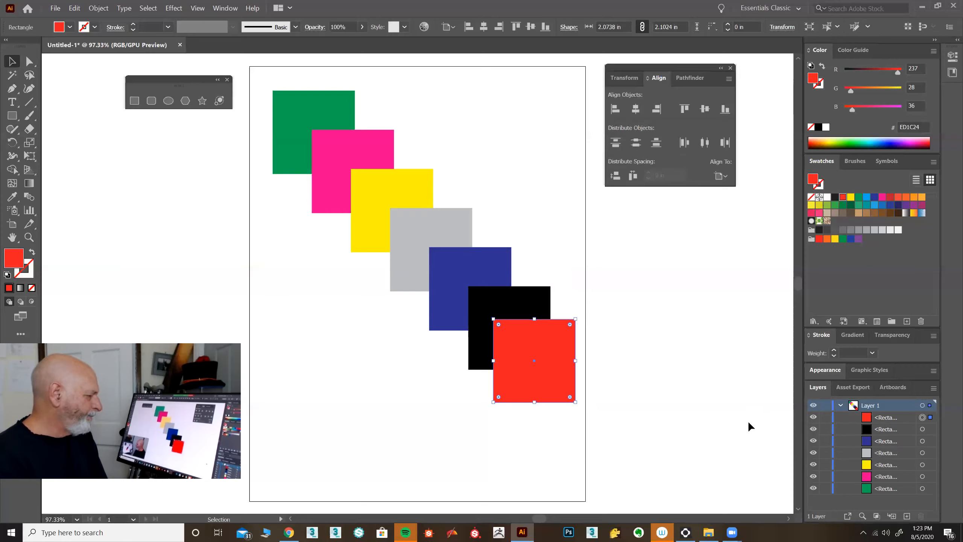
pyautogui.moveTo(560, 346); pyautogui.dragTo(461, 170)
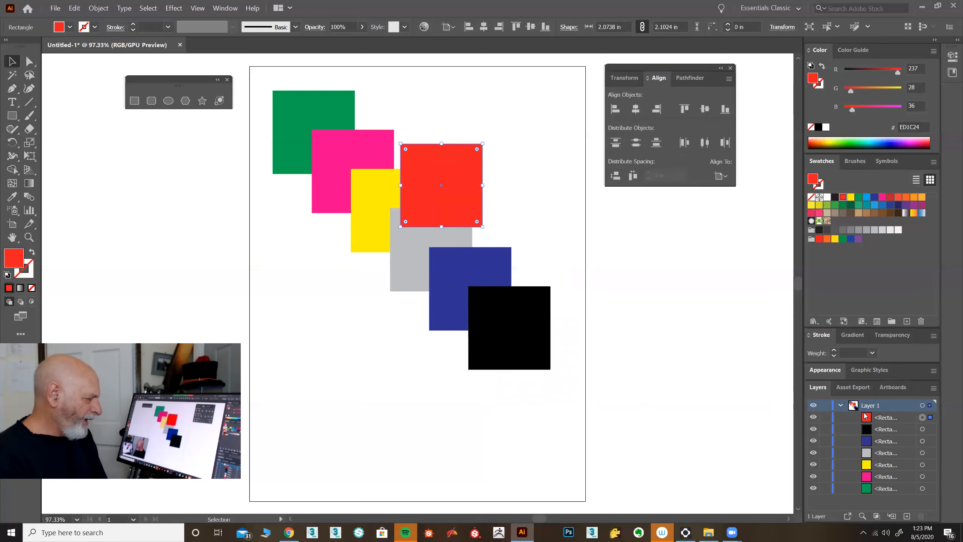
pyautogui.moveTo(878, 418); pyautogui.dragTo(877, 458)
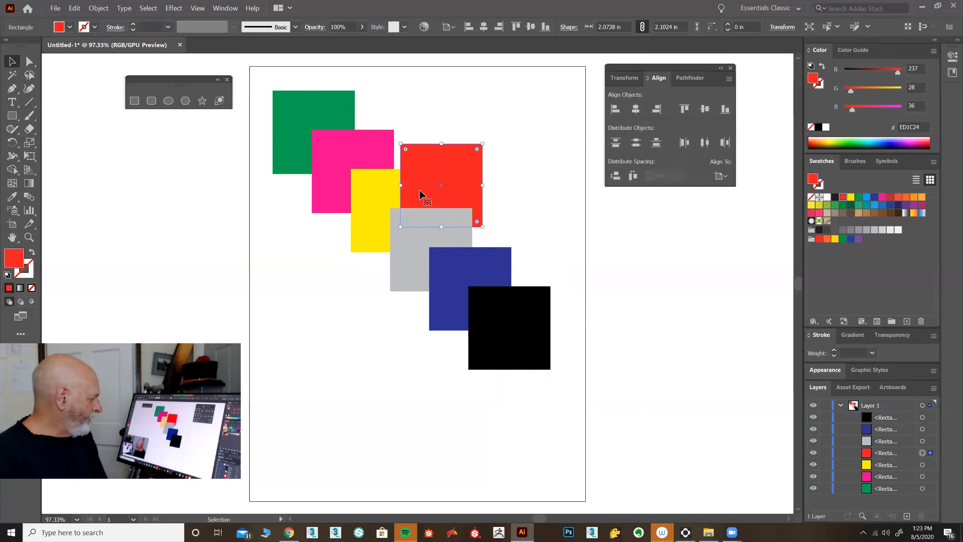
pyautogui.click(840, 406)
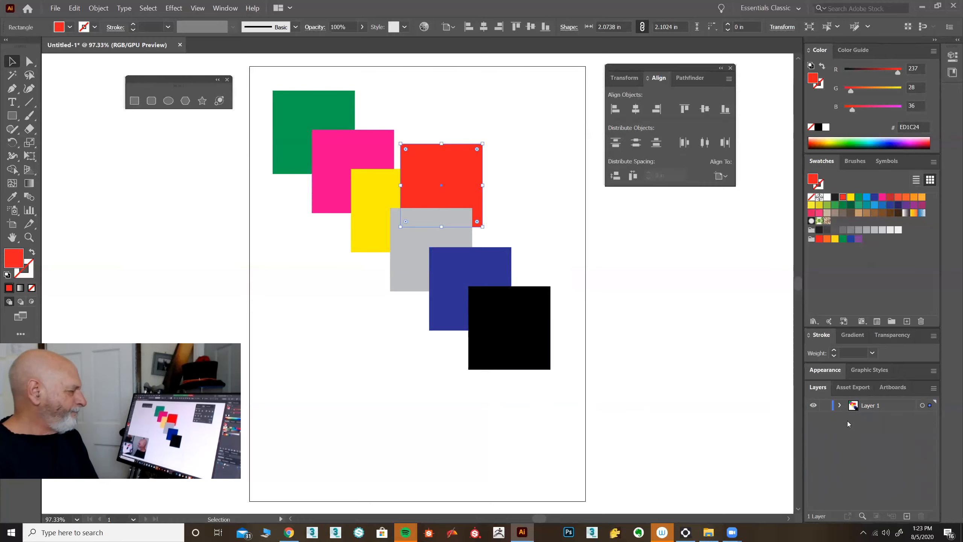
pyautogui.rightClick(443, 165)
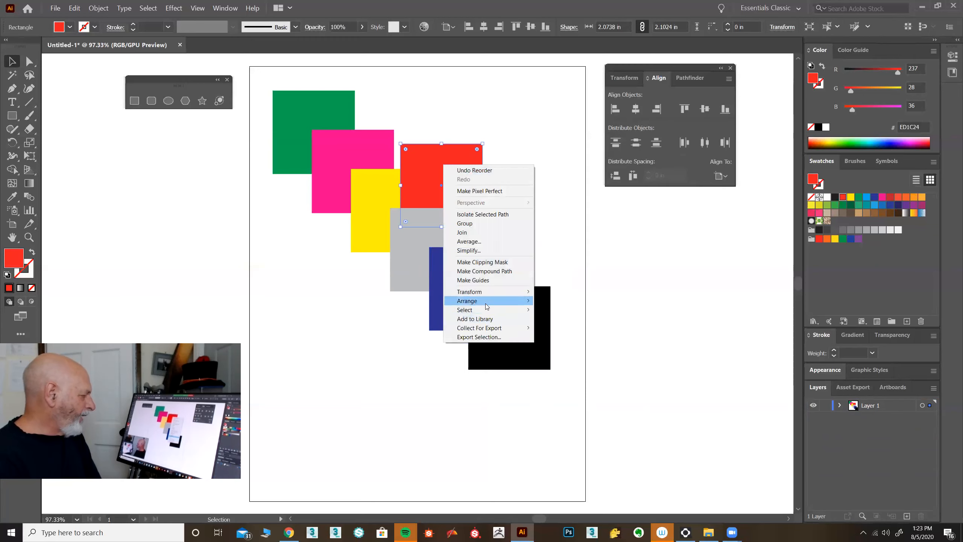
pyautogui.moveTo(522, 304)
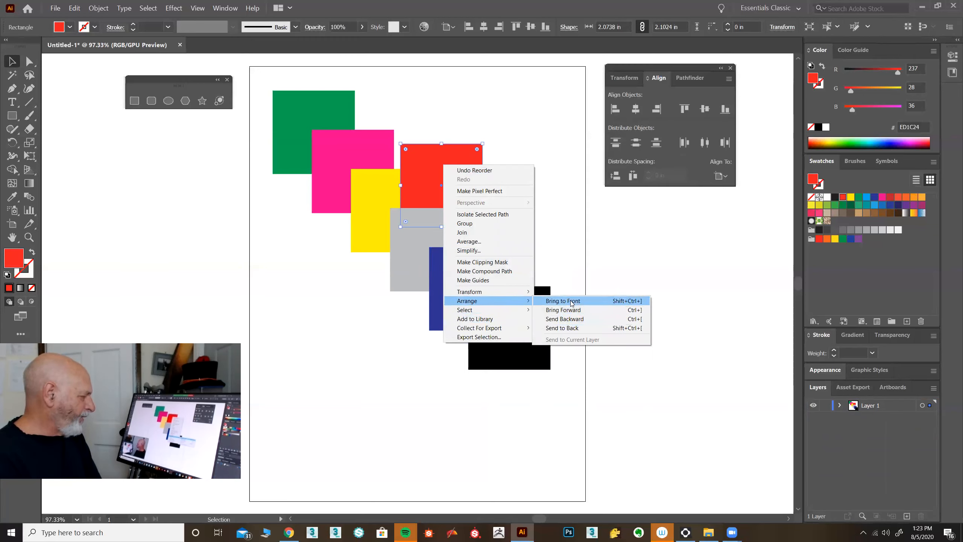
pyautogui.click(724, 285)
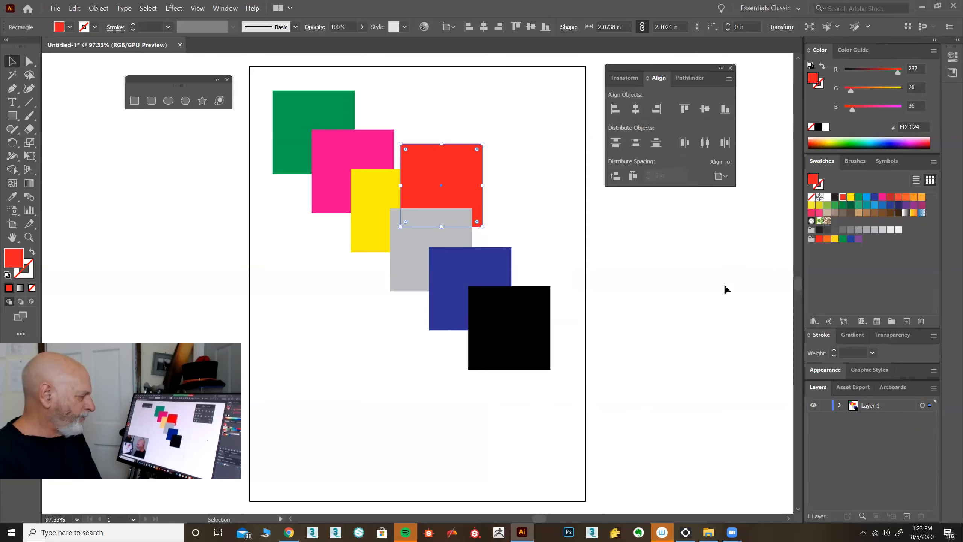
# - Bring the red square to the front with Arrange and place it over the black square's lower-right corner
pyautogui.moveTo(437, 164); pyautogui.dragTo(442, 179)
pyautogui.rightClick(443, 178)
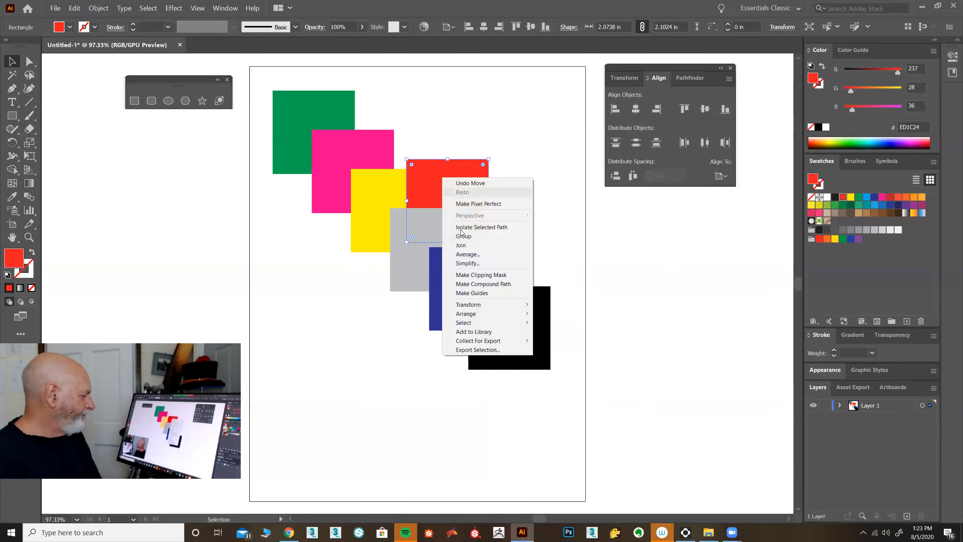
pyautogui.moveTo(468, 313)
pyautogui.click(558, 313)
pyautogui.moveTo(470, 191); pyautogui.dragTo(554, 342)
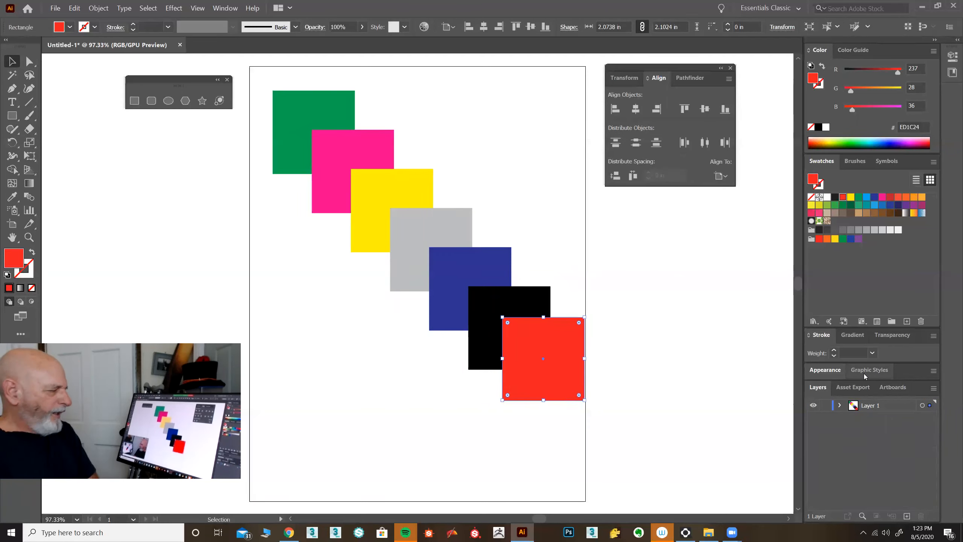
# - Delete all the colored squares and draw a red ellipse about 5.65 in wide and 1.31 in high in the artboard's upper half
pyautogui.moveTo(304, 75); pyautogui.dragTo(592, 408)
pyautogui.press('Delete')
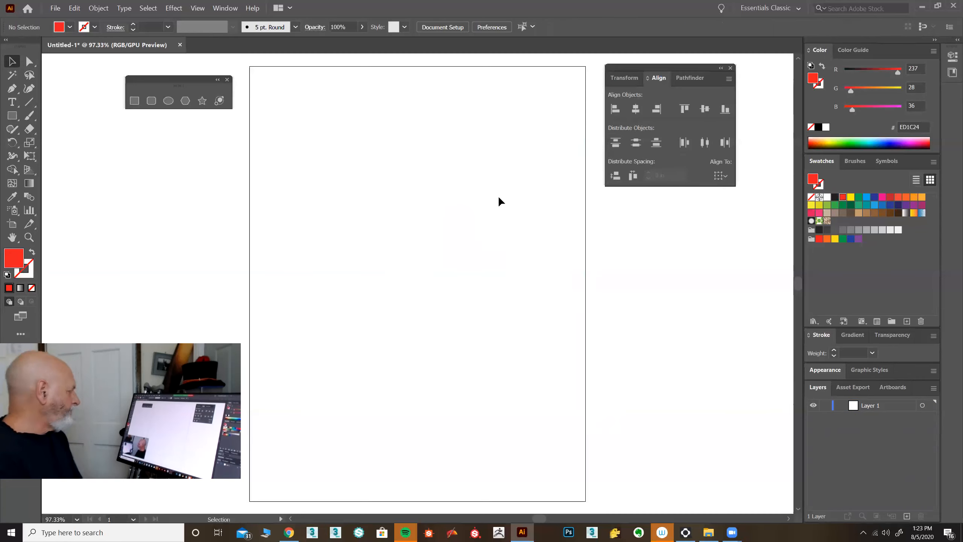
pyautogui.click(167, 100)
pyautogui.moveTo(301, 173); pyautogui.dragTo(525, 225)
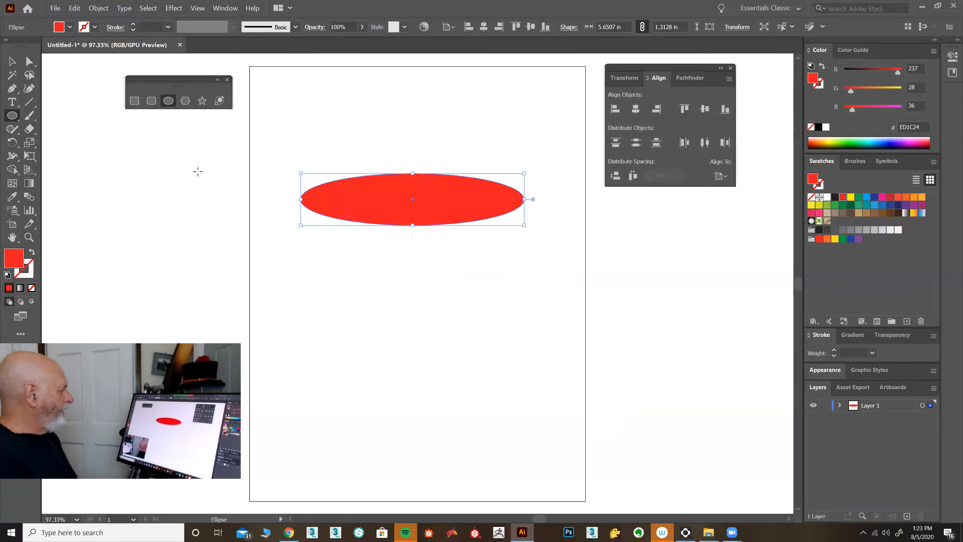
# - Move the red ellipse slightly up and to the left, and nudge it a little further left and down
pyautogui.press('v')
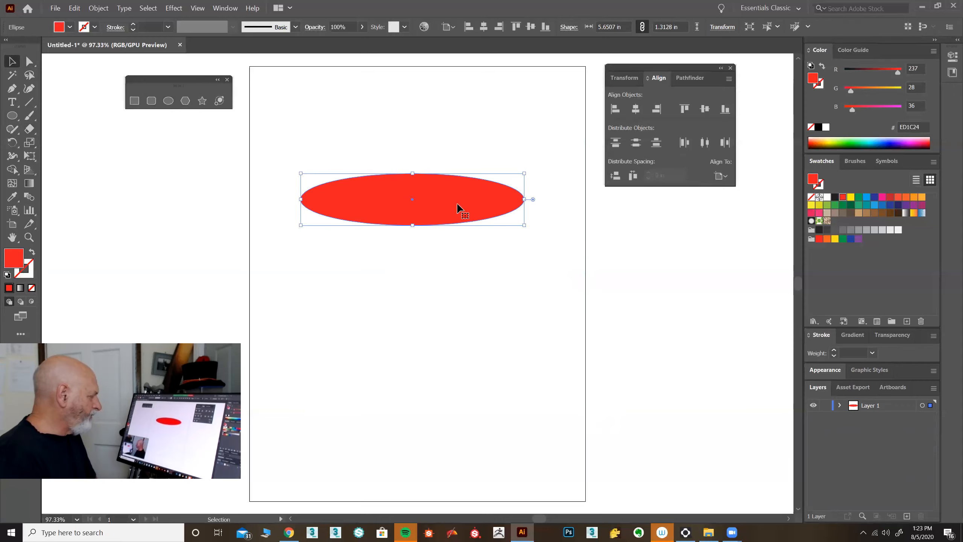
pyautogui.moveTo(456, 198); pyautogui.dragTo(445, 181)
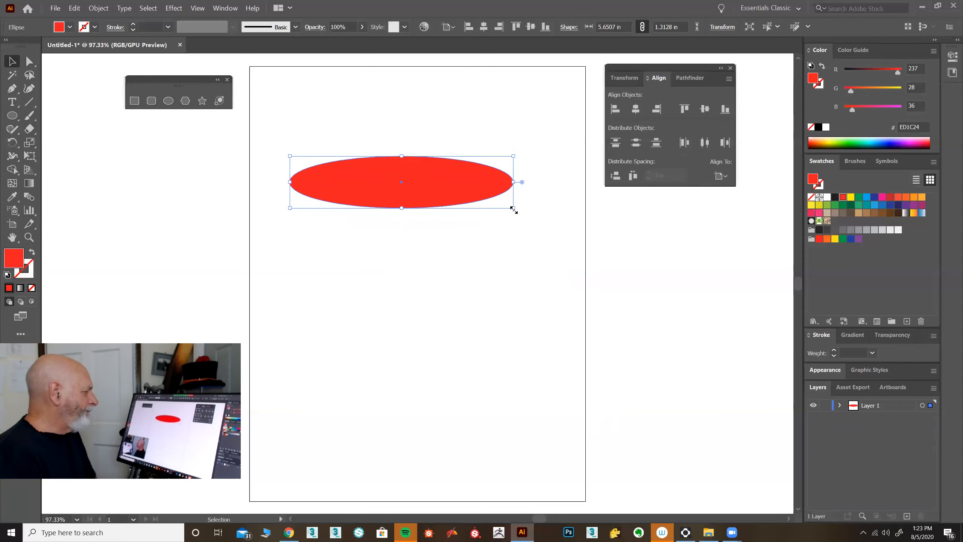
pyautogui.hotkey('shift', 'Left')
pyautogui.hotkey('shift', 'Down')
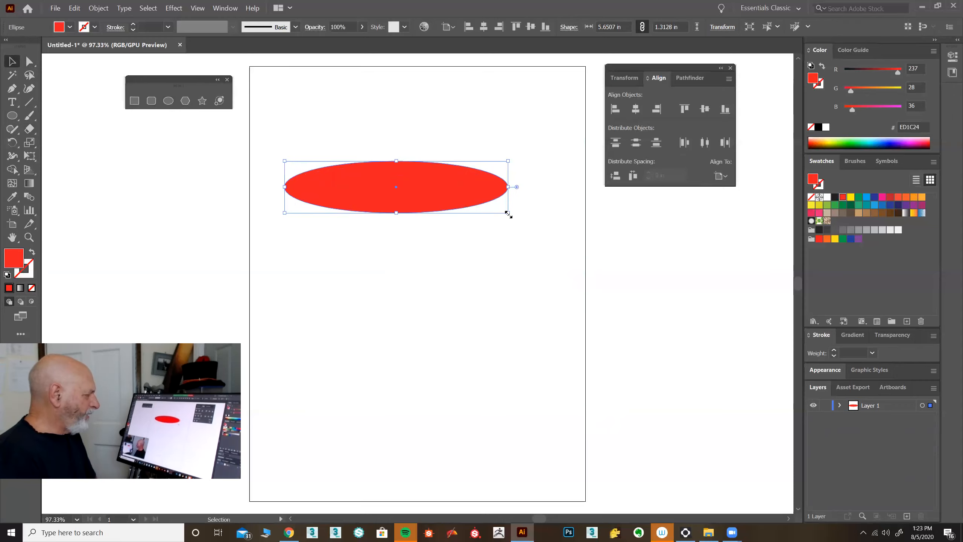
# - Scale the ellipse proportionally to about 6.69 by 1.55 in, and stretch it freely to about 5.38 by 3.66 in
pyautogui.moveTo(508, 214); pyautogui.dragTo(563, 292)
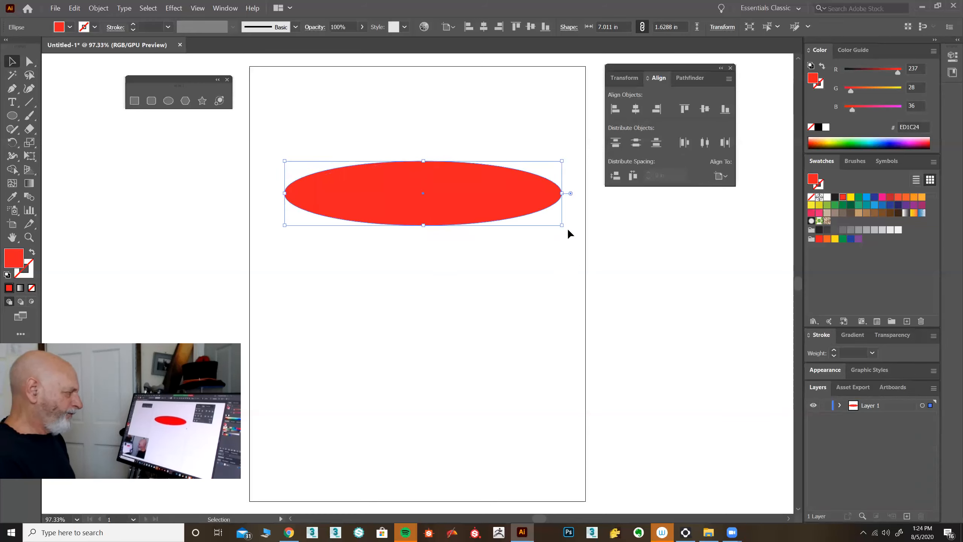
pyautogui.moveTo(562, 226)
pyautogui.mouseDown()
pyautogui.moveTo(475, 205)
pyautogui.moveTo(549, 222)
pyautogui.mouseUp()
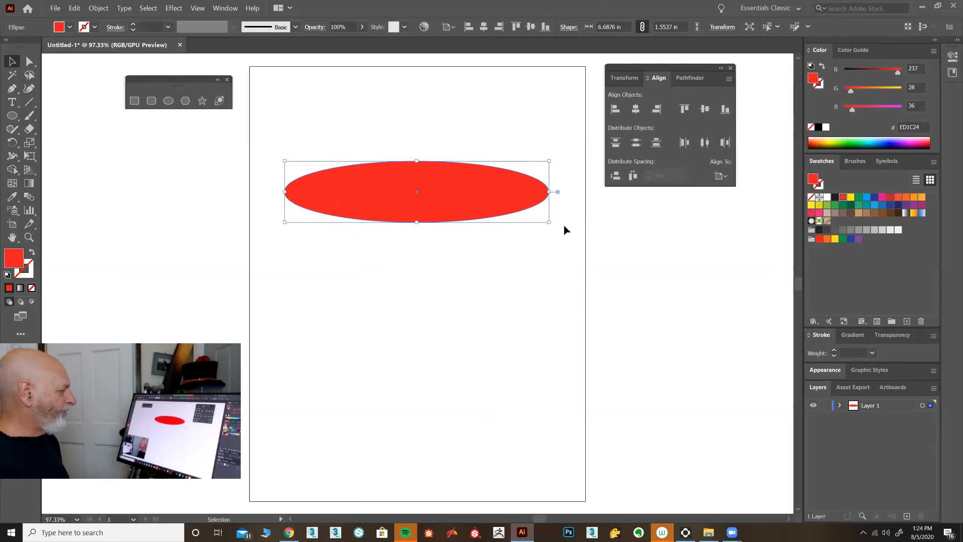
pyautogui.moveTo(550, 223); pyautogui.dragTo(498, 238)
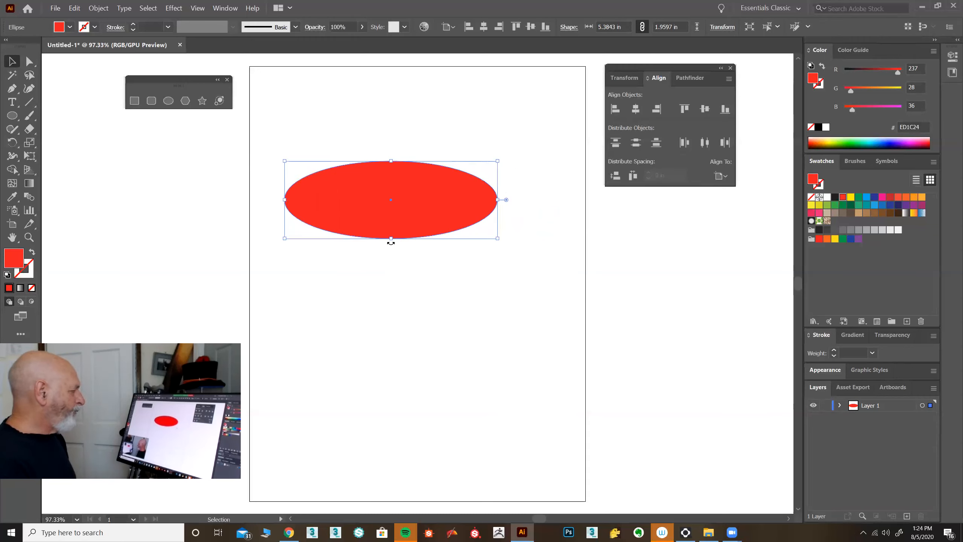
pyautogui.moveTo(391, 238); pyautogui.dragTo(390, 307)
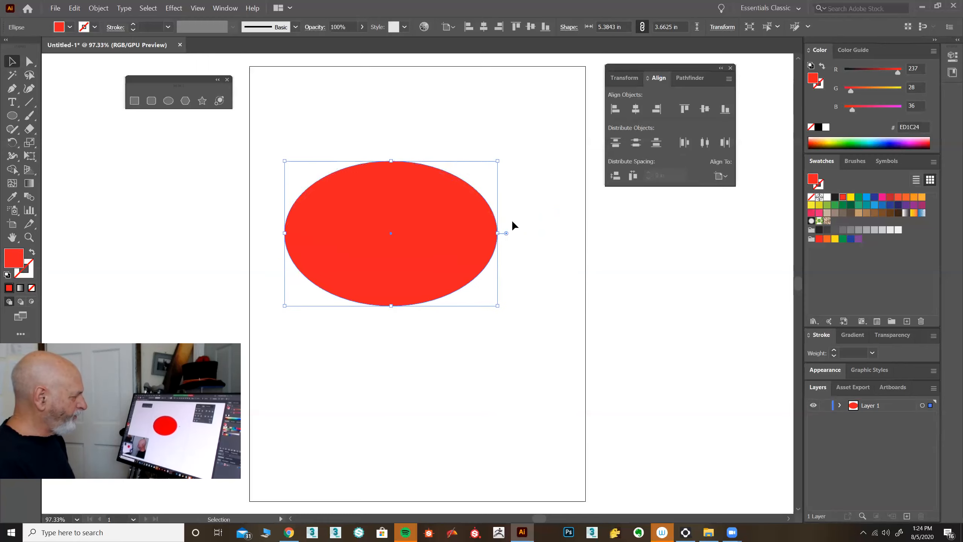
# - Flatten the ellipse to about 6.27 in wide and 1.11 in high, and reposition it in the artboard's upper part
pyautogui.moveTo(497, 233); pyautogui.dragTo(444, 233)
pyautogui.moveTo(445, 305); pyautogui.dragTo(533, 207)
pyautogui.moveTo(459, 185); pyautogui.dragTo(464, 174)
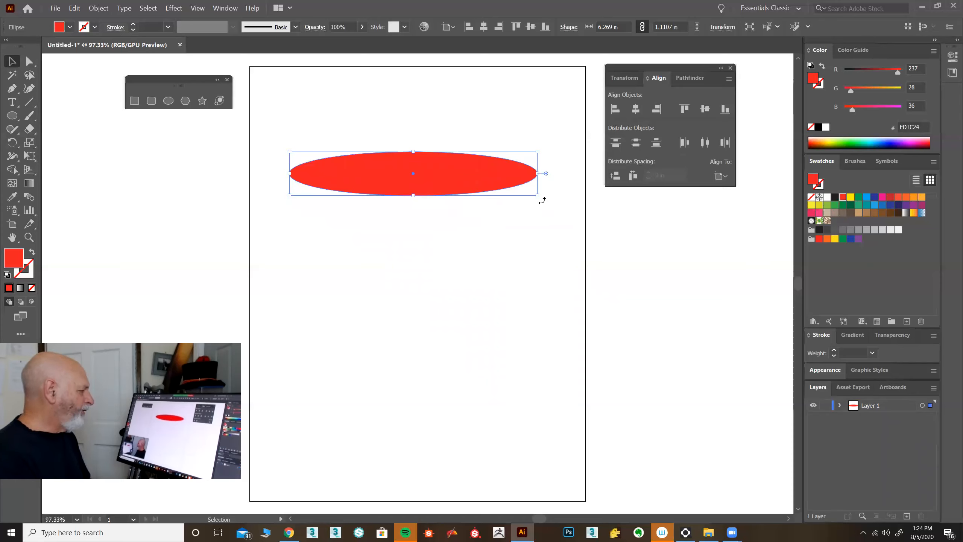
pyautogui.moveTo(492, 186); pyautogui.dragTo(490, 202)
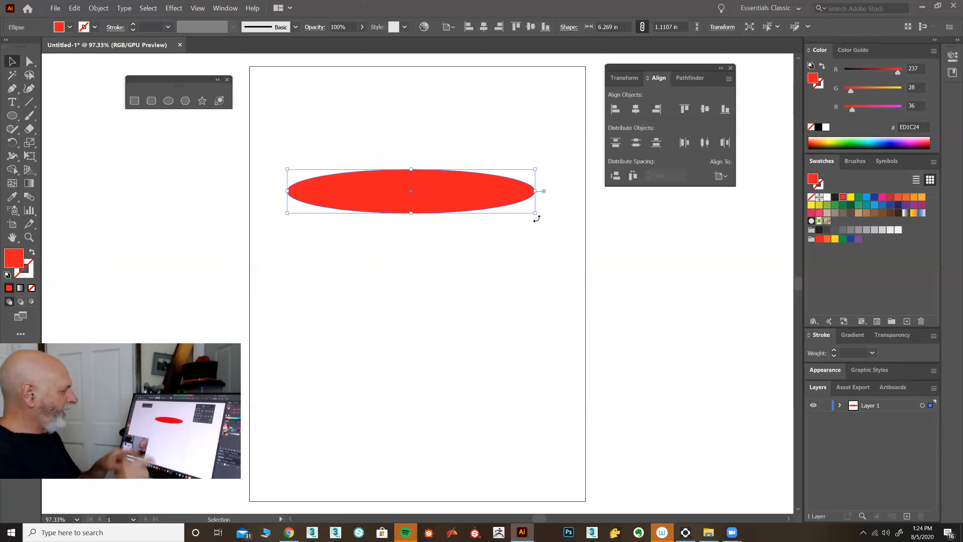
# - Rotate the red ellipse clockwise freehand about its center and undo the rotation
pyautogui.moveTo(537, 219); pyautogui.dragTo(505, 261)
pyautogui.hotkey('ctrl', 'z')
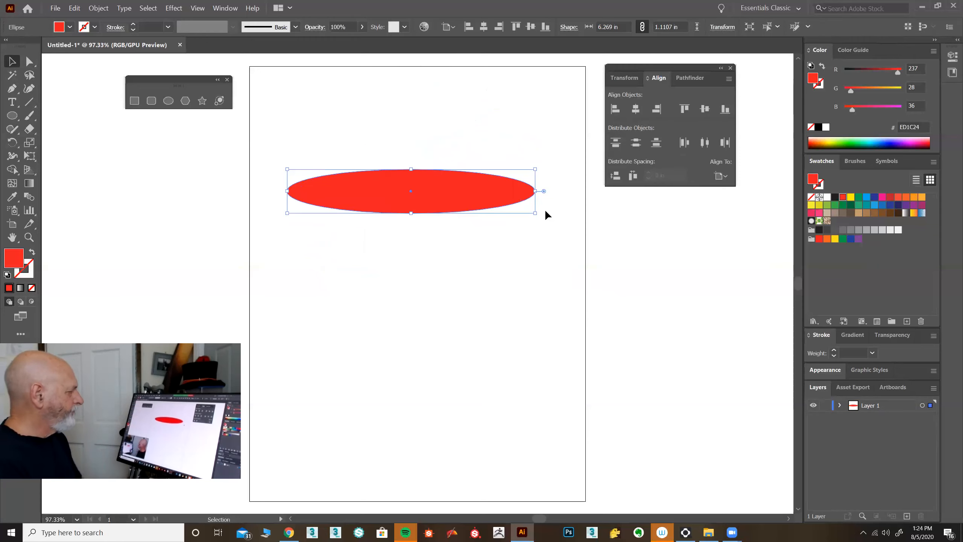
pyautogui.moveTo(538, 210); pyautogui.dragTo(508, 213)
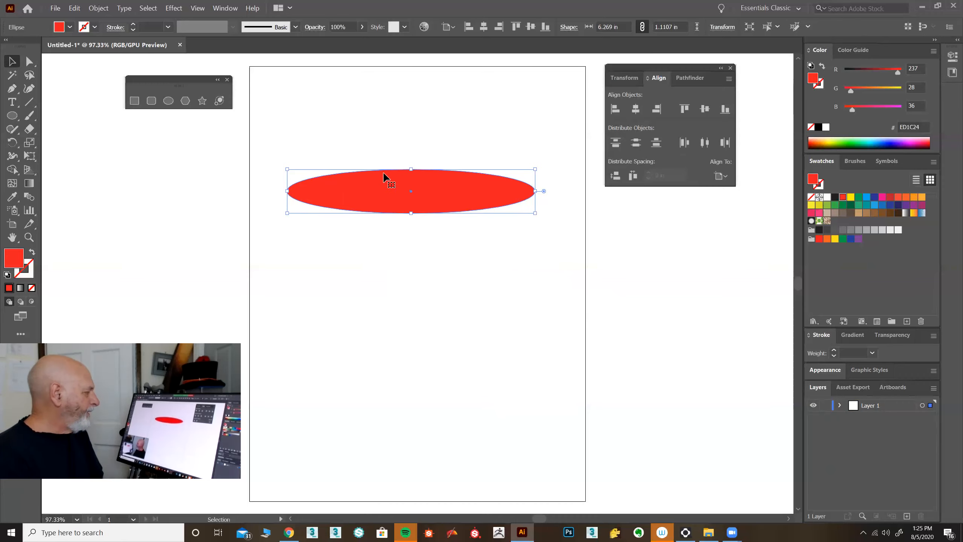
pyautogui.click(198, 8)
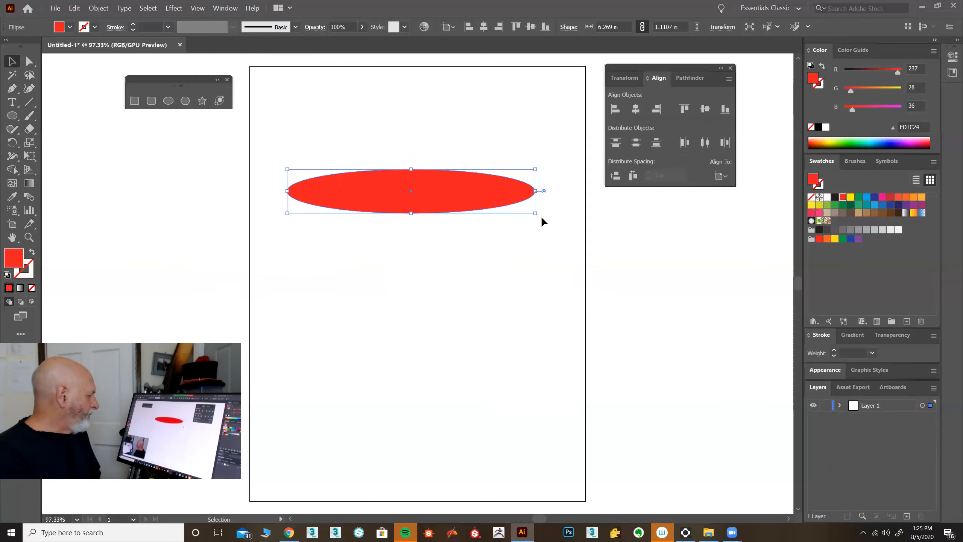
pyautogui.moveTo(539, 215); pyautogui.dragTo(508, 258)
pyautogui.hotkey('ctrl', 'z')
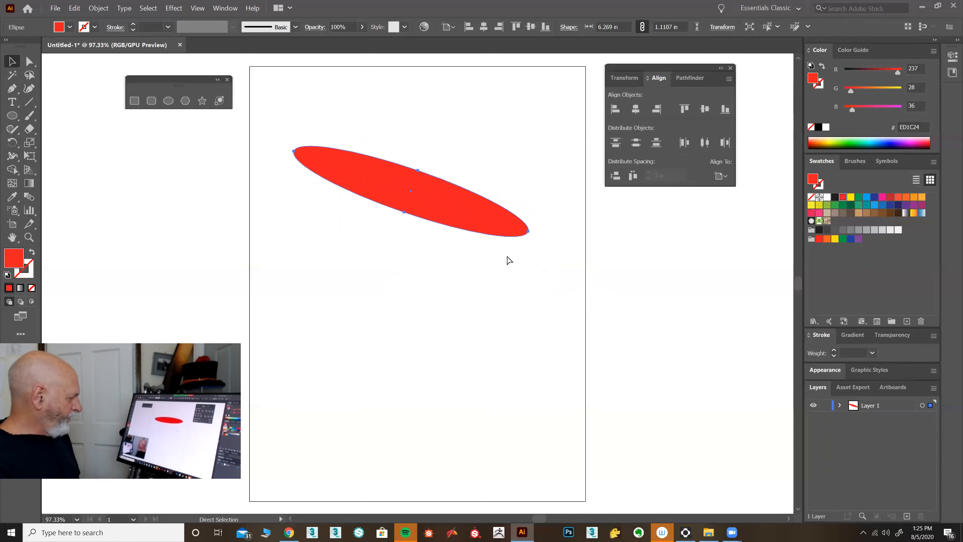
pyautogui.hotkey('ctrl', 'z')
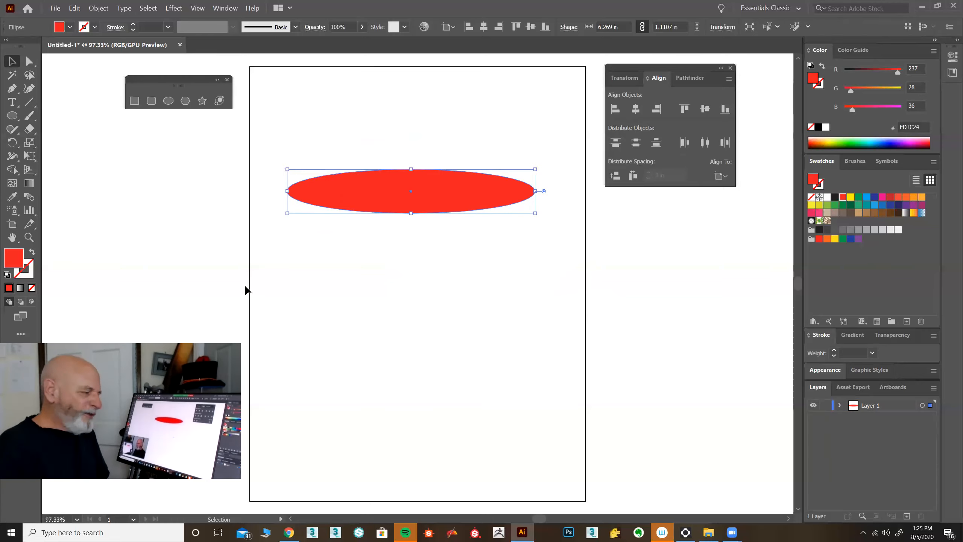
# - Move the red ellipse slightly upward and to the right on the artboard
pyautogui.click(198, 8)
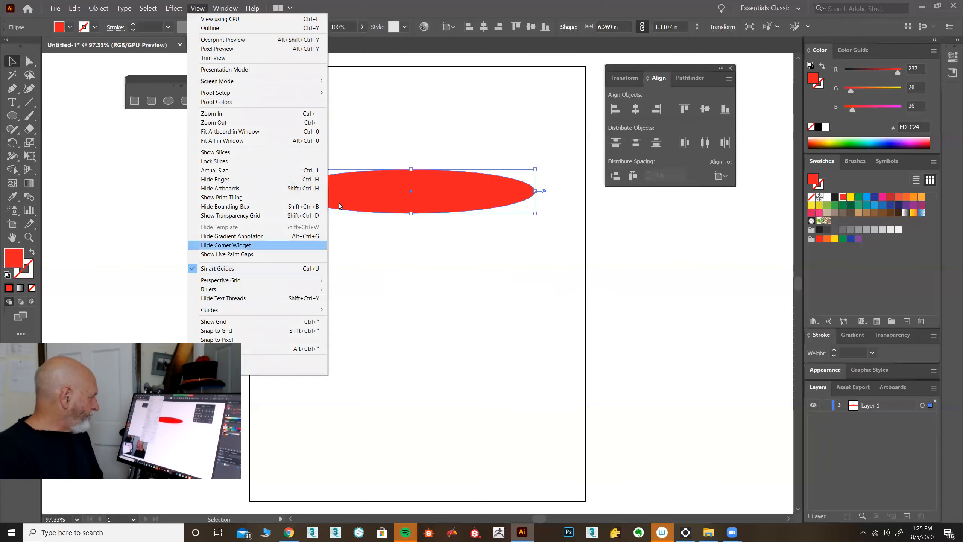
pyautogui.click(364, 32)
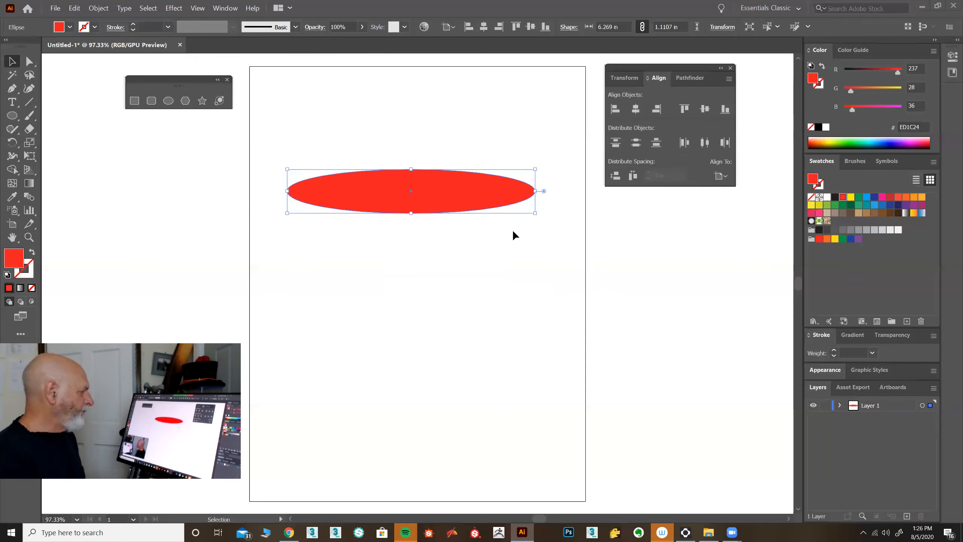
pyautogui.moveTo(477, 190); pyautogui.dragTo(507, 166)
pyautogui.click(489, 210)
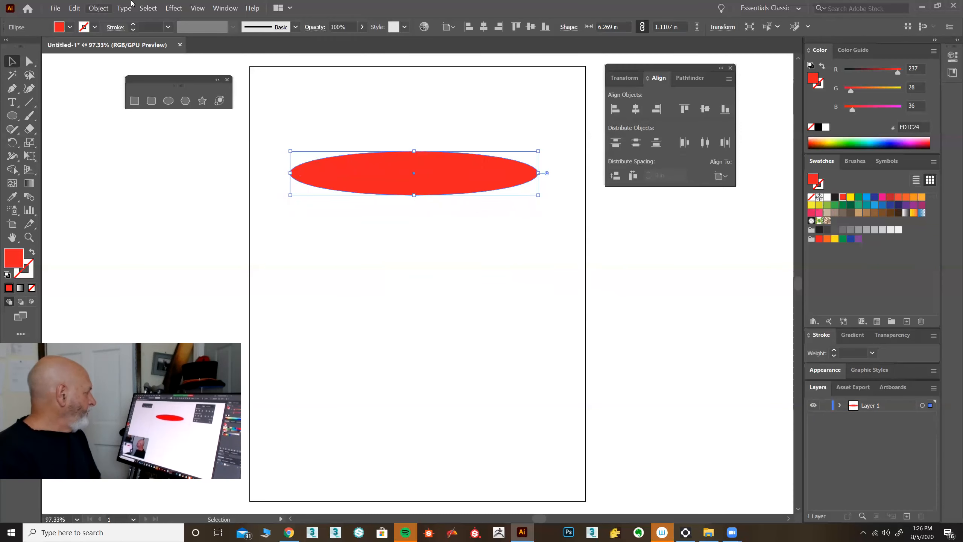
# - Turn off Smart Guides and move the ellipse slightly down and to the left
pyautogui.click(197, 7)
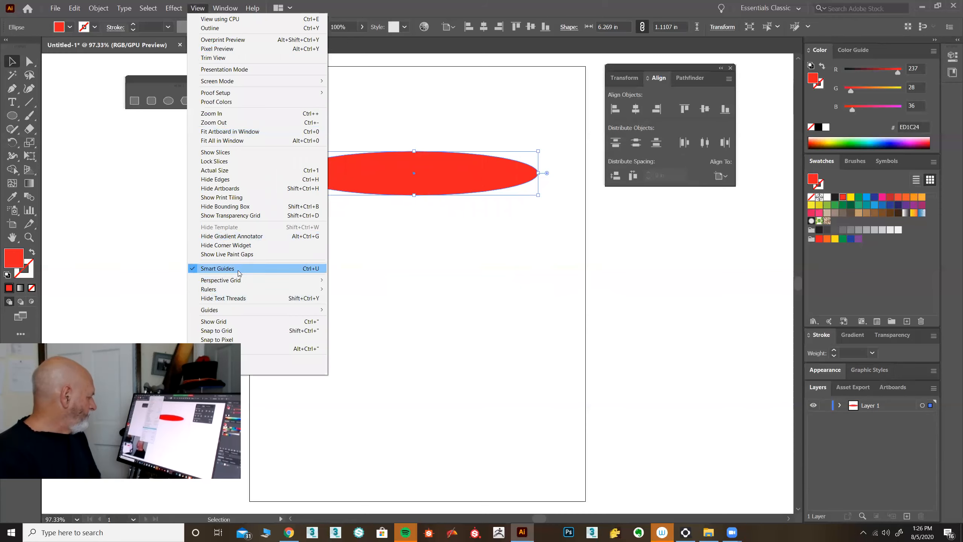
pyautogui.click(257, 269)
pyautogui.moveTo(444, 180); pyautogui.dragTo(429, 193)
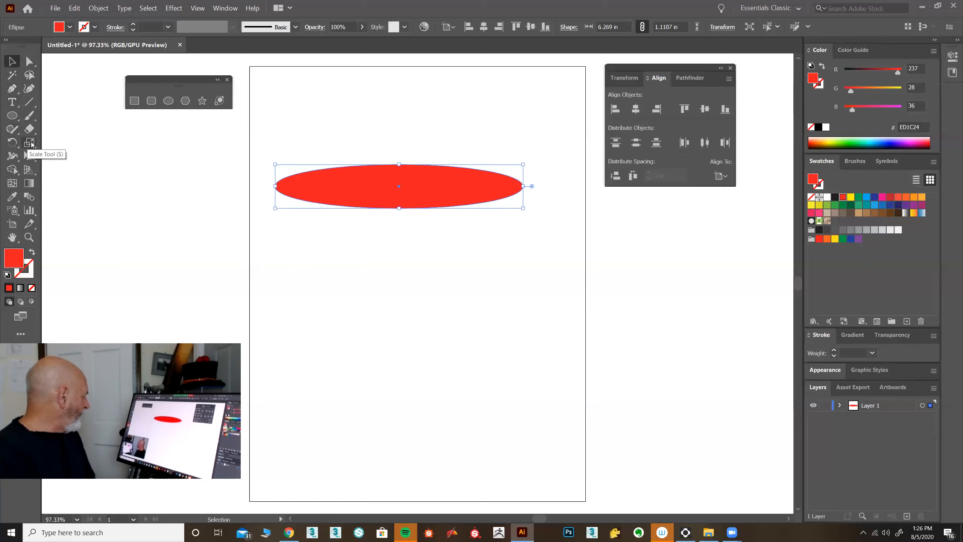
# - Activate the Rotate and Scale tools in turn and show the related tools grouped with each
pyautogui.click(12, 143)
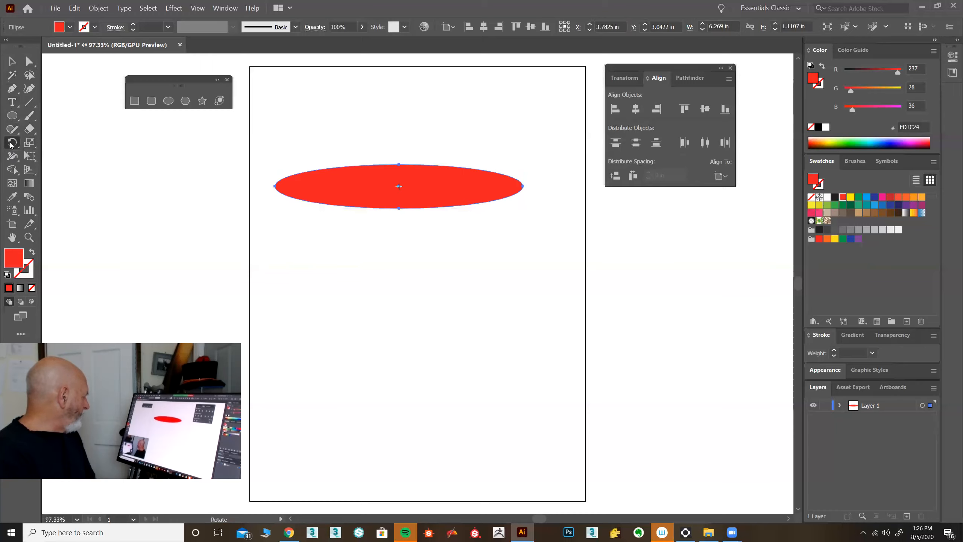
pyautogui.click(12, 144)
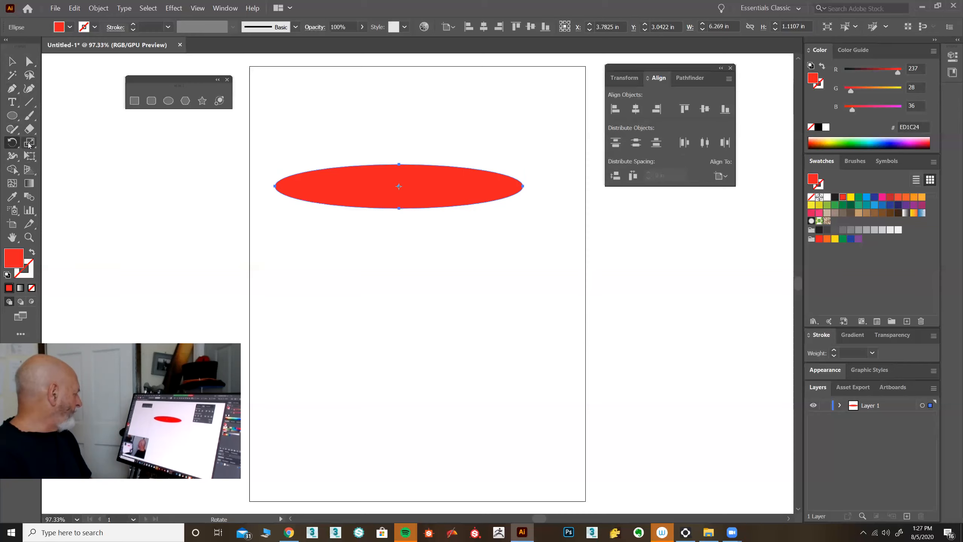
pyautogui.click(29, 145)
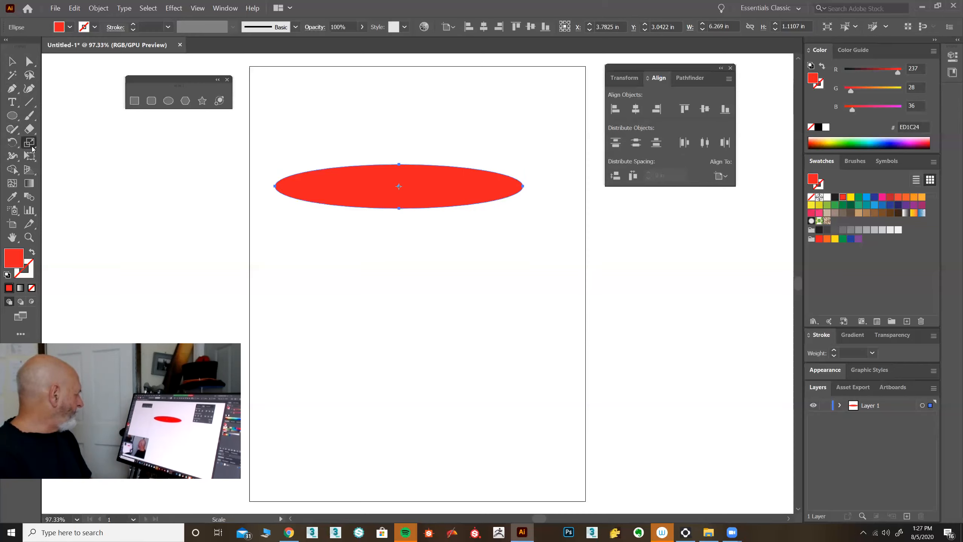
pyautogui.click(33, 145)
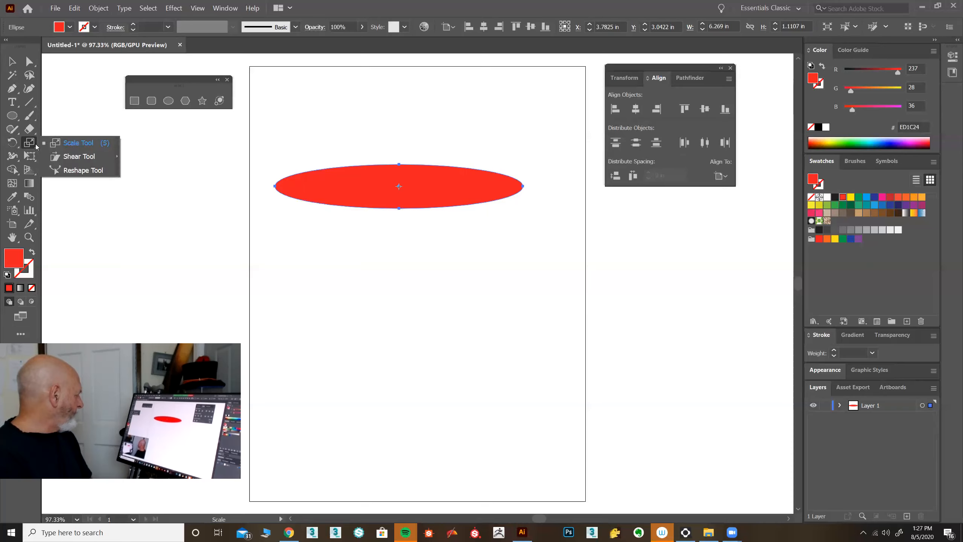
pyautogui.click(15, 143)
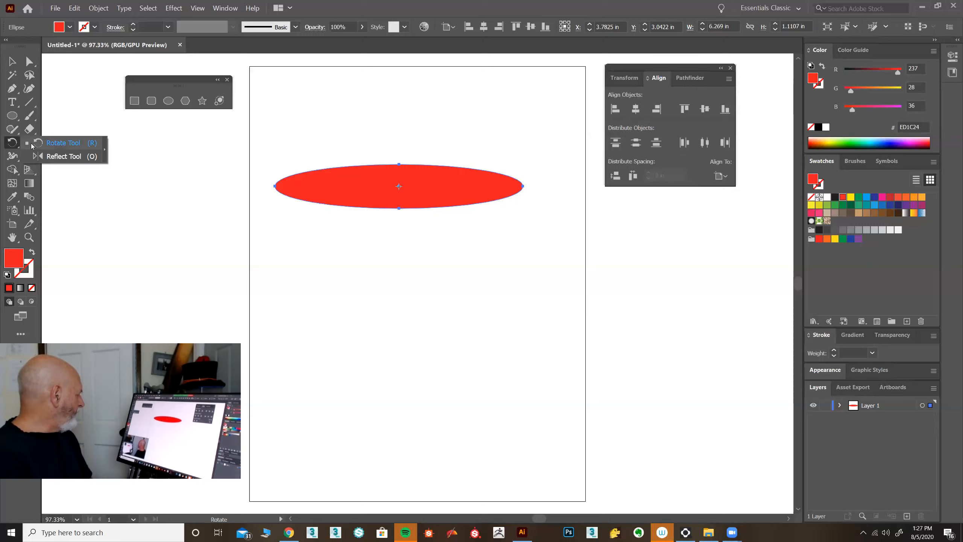
# - Scale the red ellipse freehand with the Scale tool to about 6.59 in wide by 1.16 in high
pyautogui.click(29, 143)
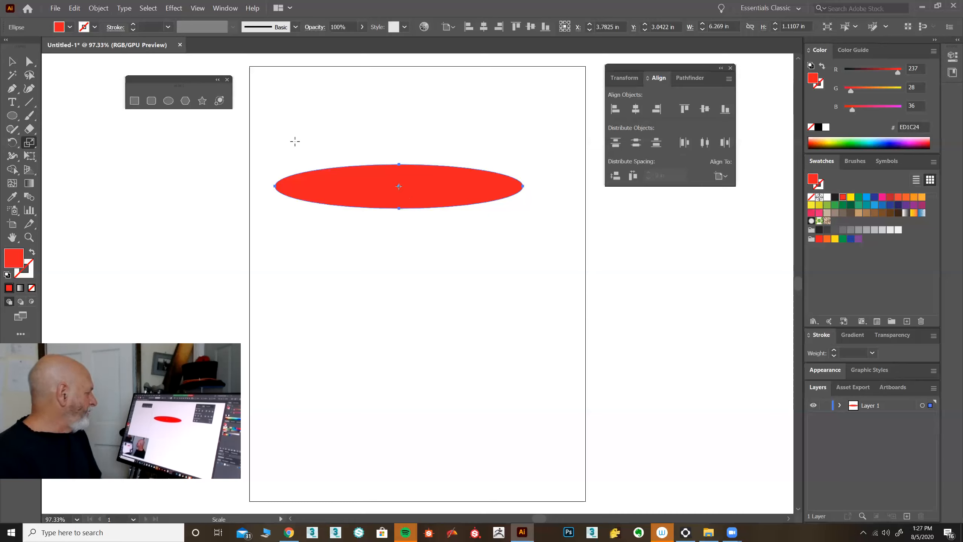
pyautogui.click(28, 143)
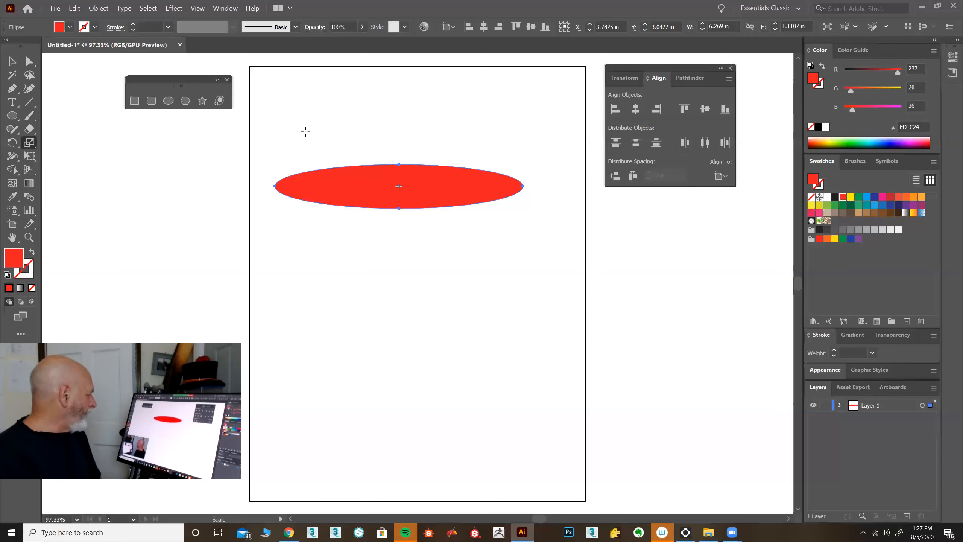
pyautogui.moveTo(349, 230)
pyautogui.mouseDown()
pyautogui.moveTo(383, 269)
pyautogui.moveTo(397, 344)
pyautogui.moveTo(285, 136)
pyautogui.moveTo(271, 62)
pyautogui.moveTo(330, 170)
pyautogui.moveTo(395, 247)
pyautogui.moveTo(379, 318)
pyautogui.moveTo(321, 123)
pyautogui.moveTo(296, 90)
pyautogui.moveTo(379, 225)
pyautogui.moveTo(372, 239)
pyautogui.moveTo(344, 239)
pyautogui.moveTo(358, 258)
pyautogui.moveTo(380, 236)
pyautogui.moveTo(352, 217)
pyautogui.moveTo(333, 224)
pyautogui.moveTo(344, 230)
pyautogui.mouseUp()
pyautogui.click(348, 191)
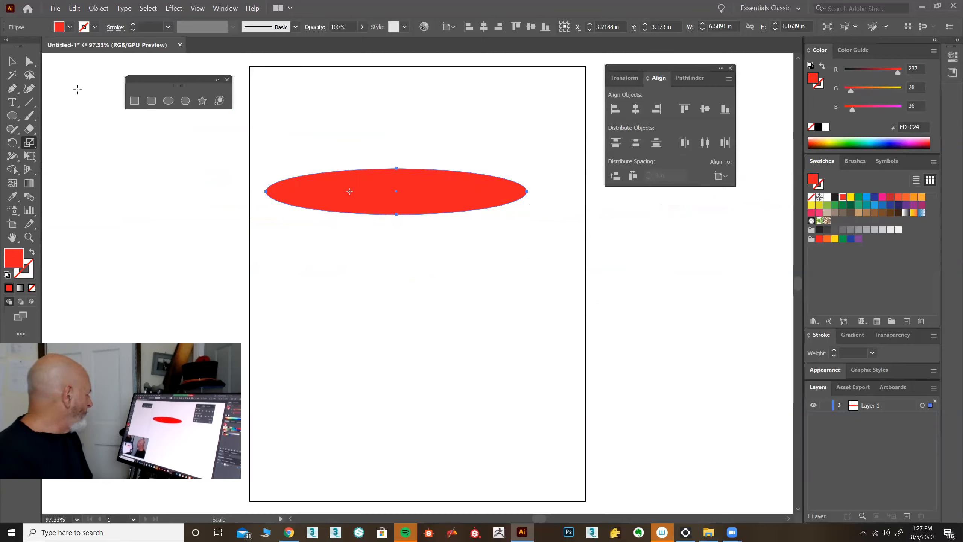
# - Scale the red ellipse uniformly to 90% using the Scale tool's options
pyautogui.doubleClick(29, 143)
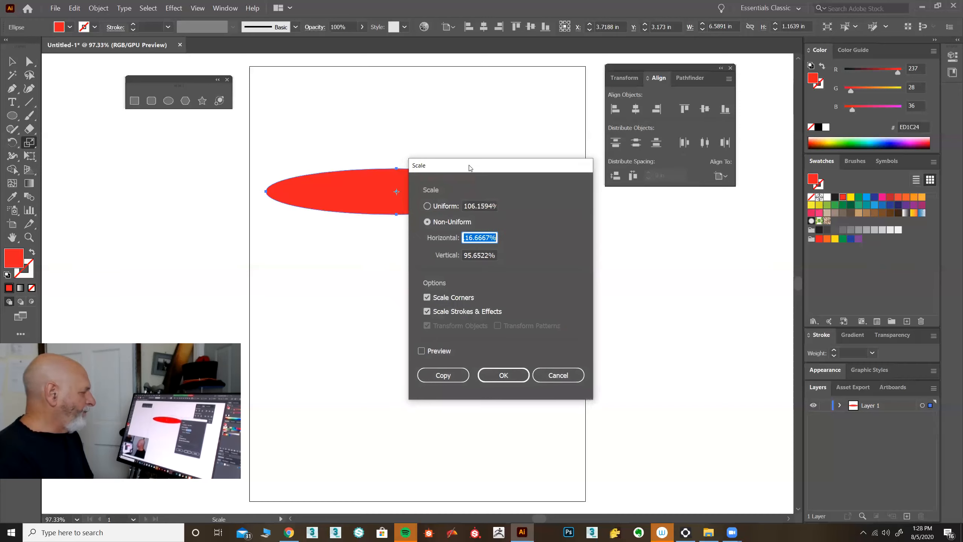
pyautogui.moveTo(457, 168); pyautogui.dragTo(616, 182)
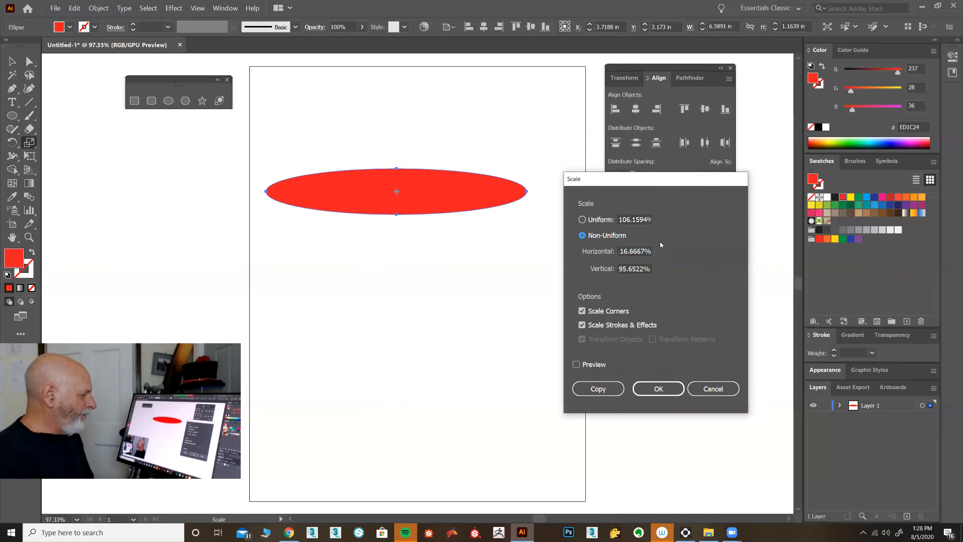
pyautogui.moveTo(636, 185); pyautogui.dragTo(630, 111)
pyautogui.click(577, 132)
pyautogui.write('90')
pyautogui.press('Return')
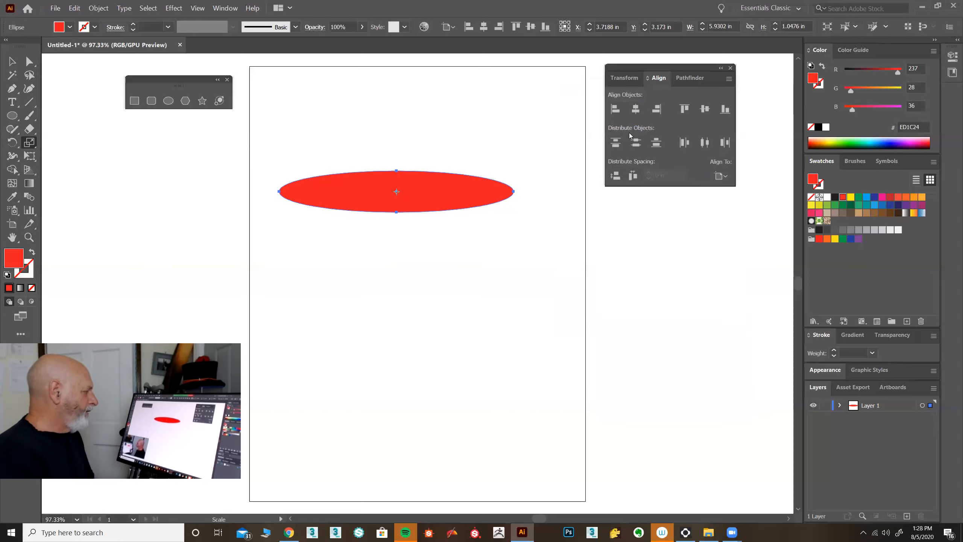
# - Scale the ellipse non-uniformly to 50% horizontal and 200% vertical
pyautogui.doubleClick(31, 144)
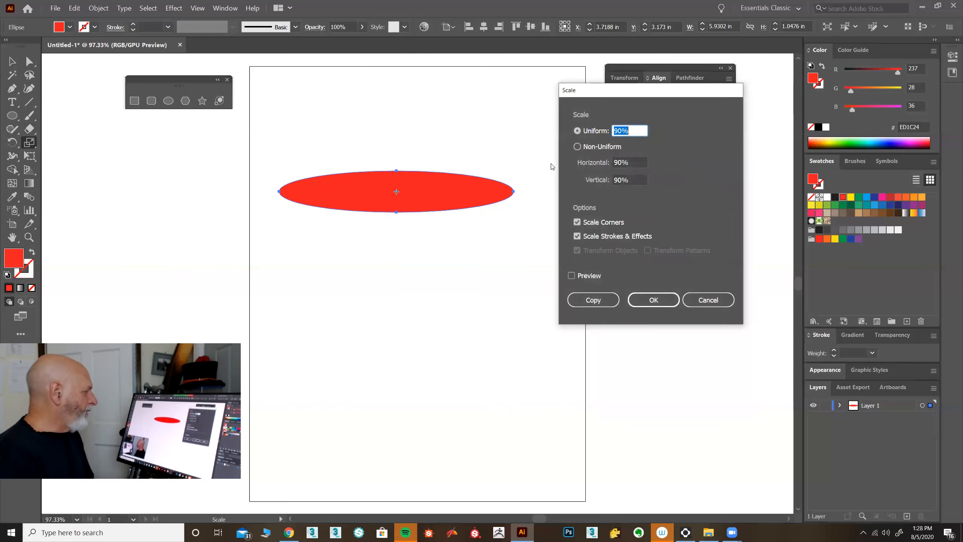
pyautogui.click(597, 147)
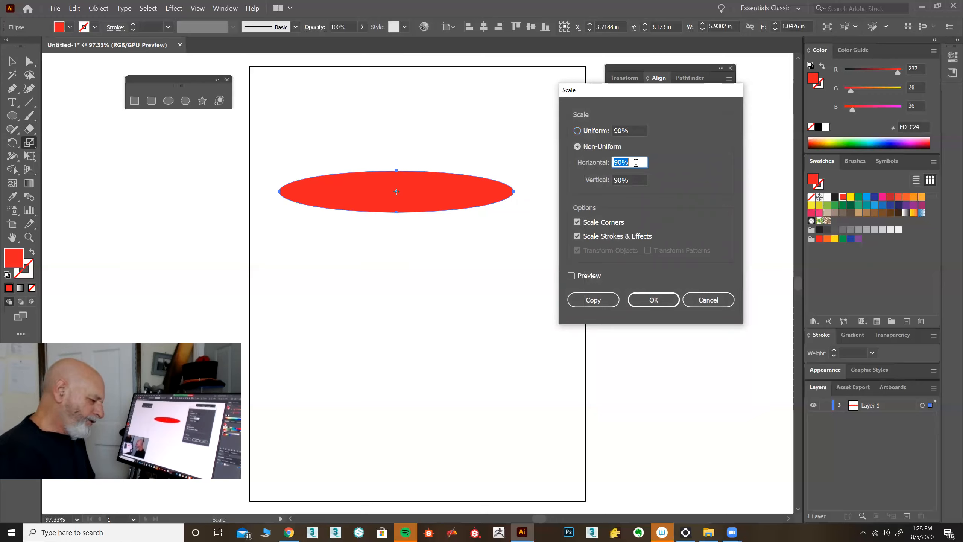
pyautogui.press('Tab')
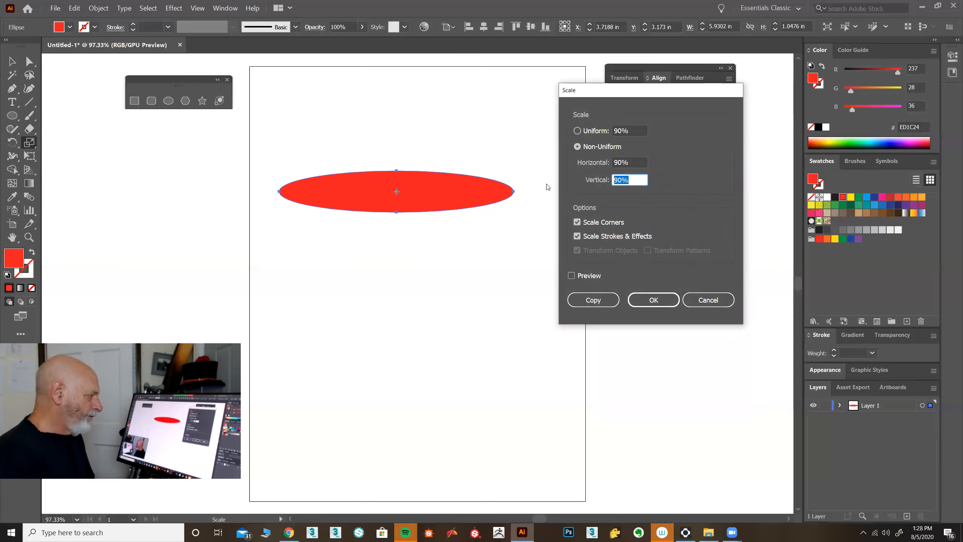
pyautogui.write('200')
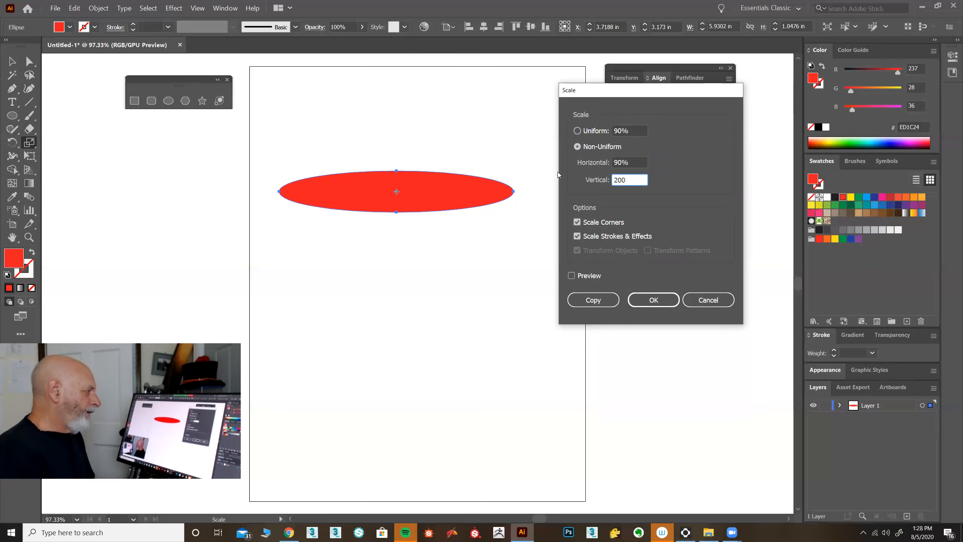
pyautogui.hotkey('shift', 'Tab')
pyautogui.write('50')
pyautogui.press('Return')
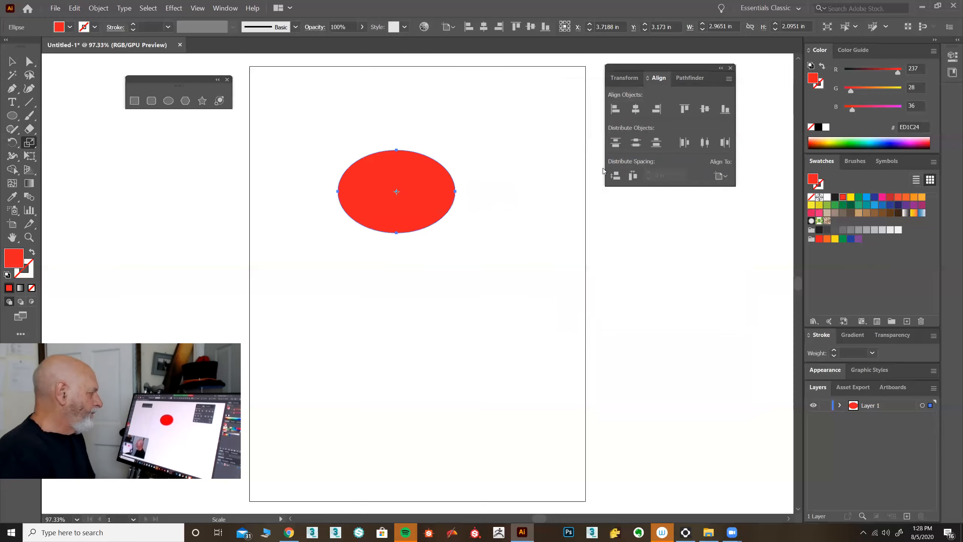
# - Preview a second non-uniform scaling of 50% horizontal and 200% vertical on the ellipse, and cancel it
pyautogui.doubleClick(28, 146)
pyautogui.click(571, 276)
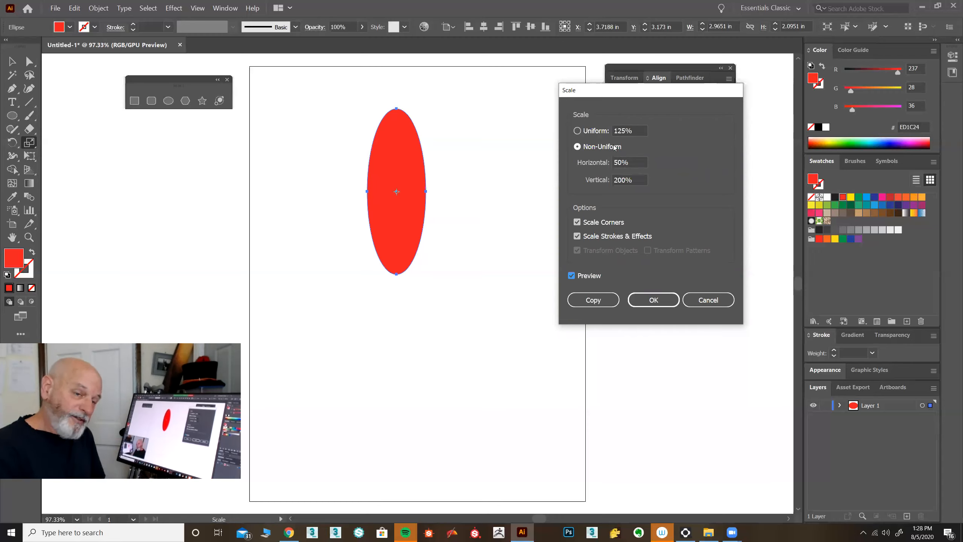
pyautogui.click(708, 300)
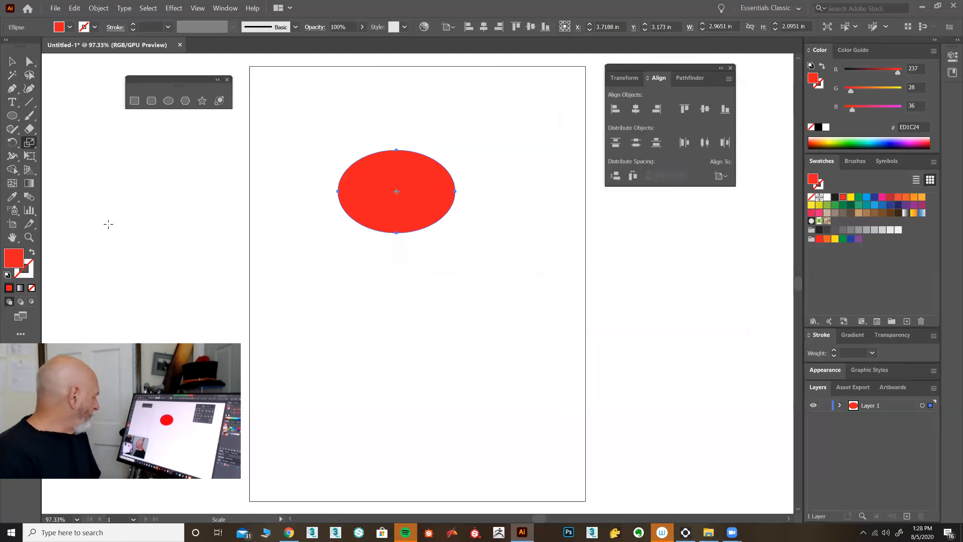
# - Stretch and flatten the ellipse by its bounding box to about 4.64 in wide by 1.29 in high
pyautogui.click(12, 143)
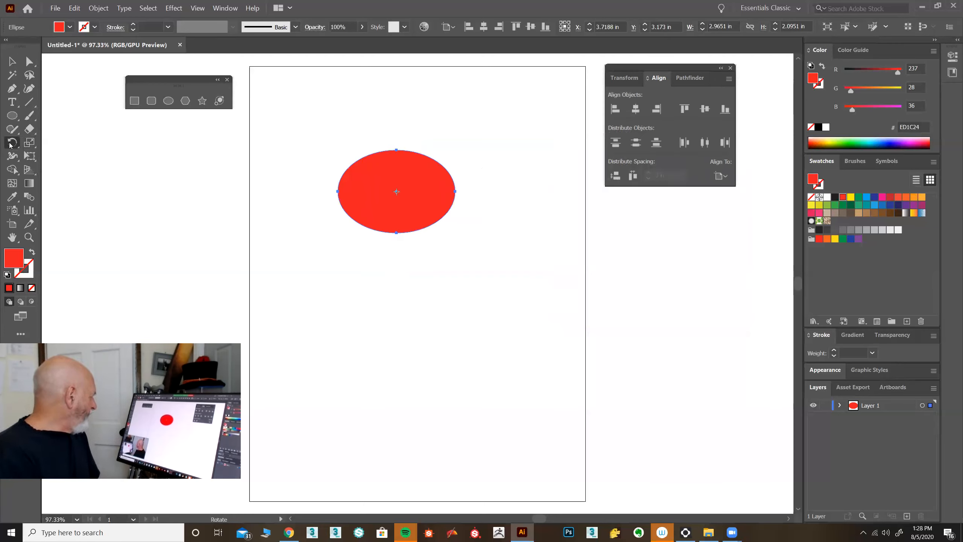
pyautogui.press('v')
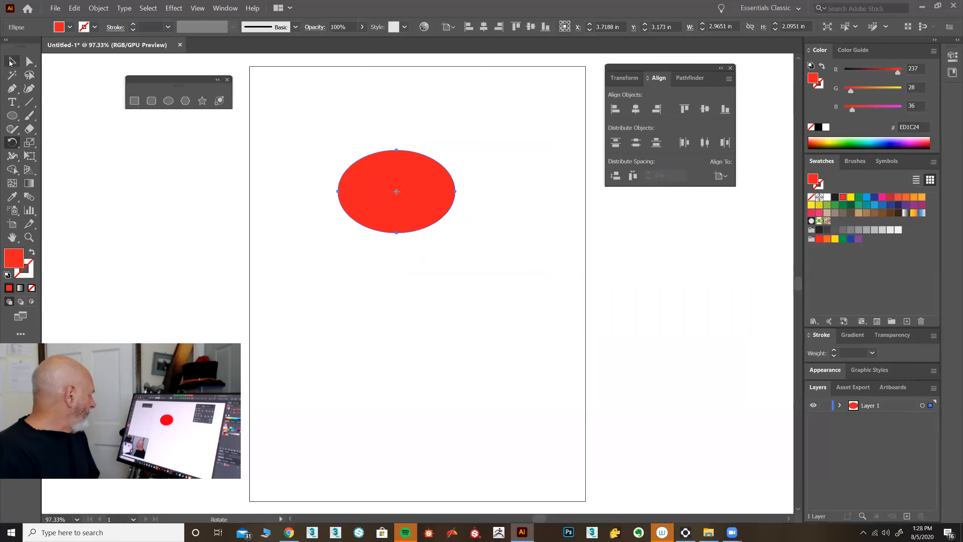
pyautogui.moveTo(455, 234); pyautogui.dragTo(522, 201)
# - Rotate the flattened ellipse freehand with the Rotate tool and undo the rotation
pyautogui.click(12, 143)
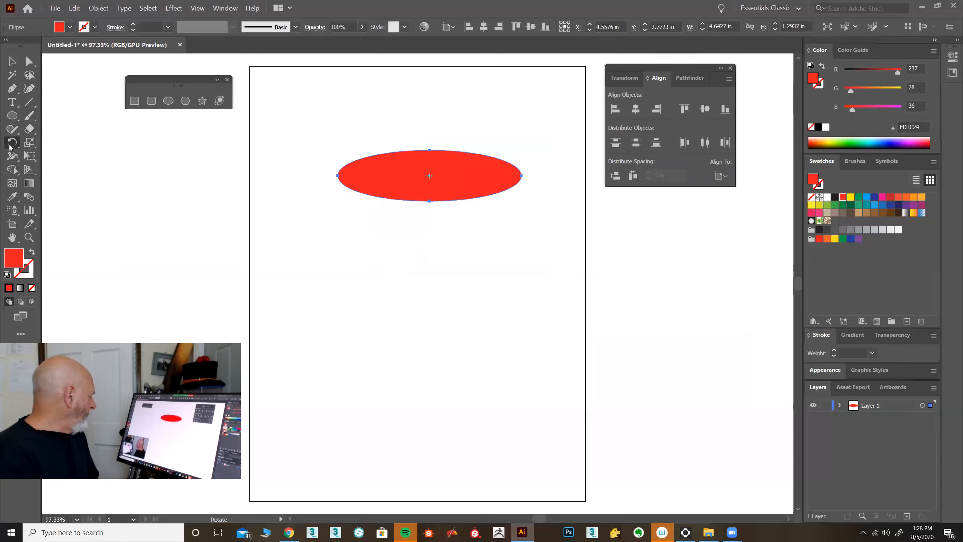
pyautogui.moveTo(513, 218); pyautogui.dragTo(398, 175)
pyautogui.hotkey('ctrl', 'z')
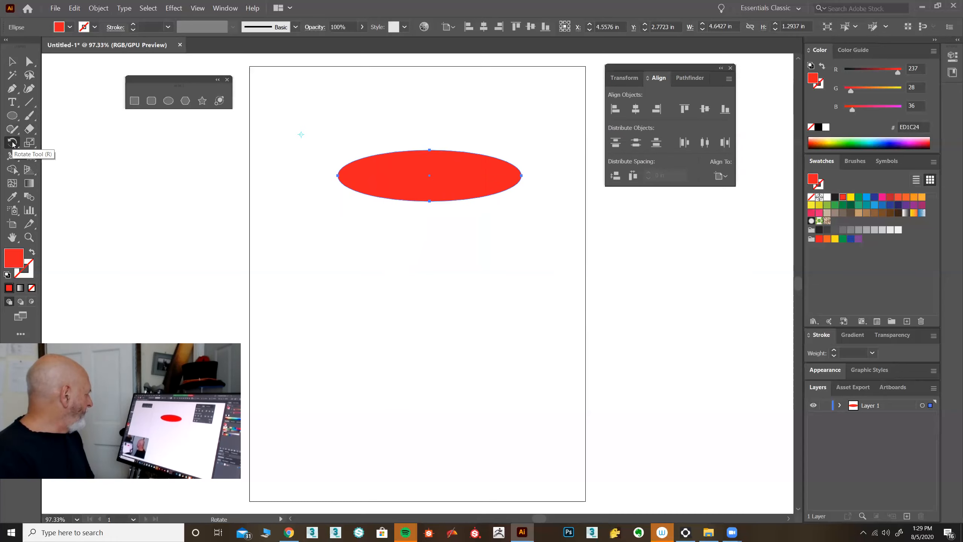
# - Rotate the ellipse by exactly 30° using the Rotate tool's options and undo the rotation
pyautogui.doubleClick(12, 143)
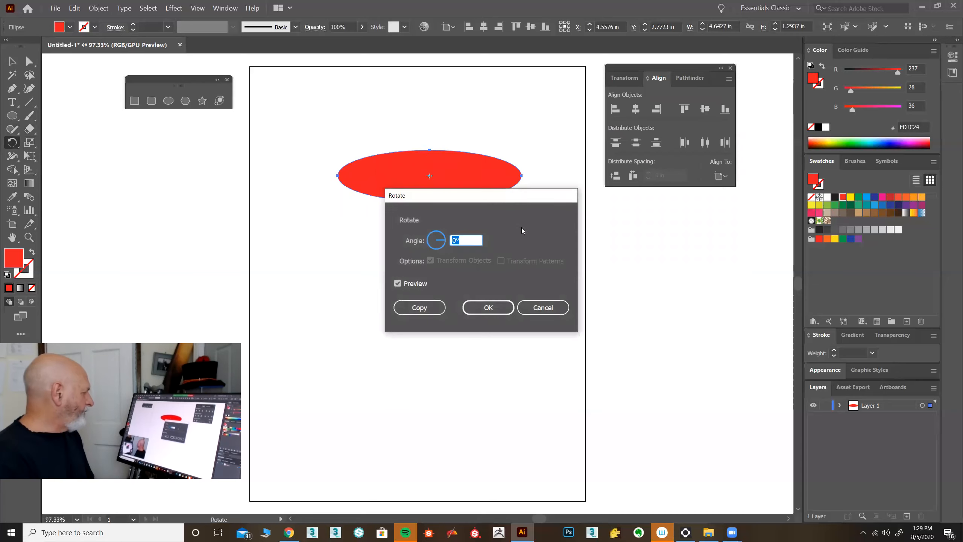
pyautogui.moveTo(504, 197); pyautogui.dragTo(640, 252)
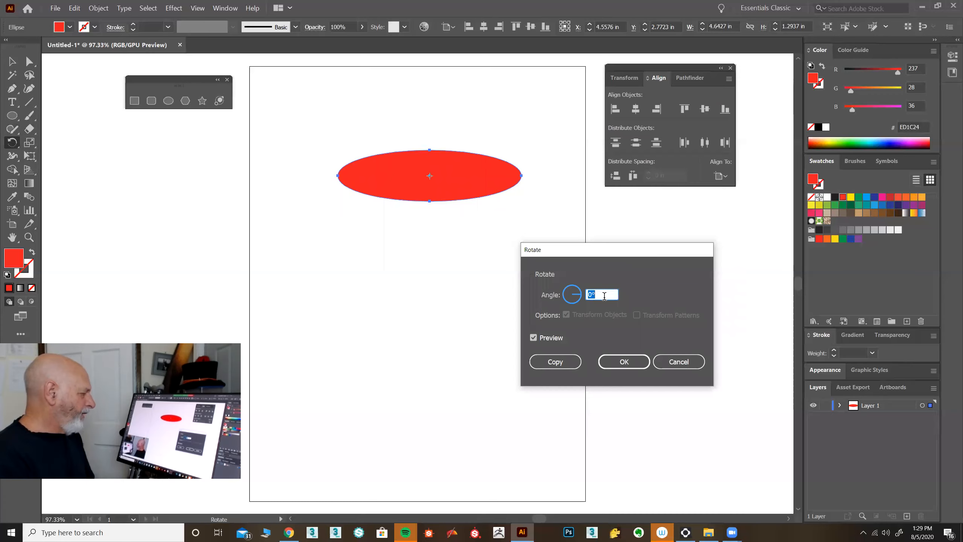
pyautogui.write('30')
pyautogui.press('Return')
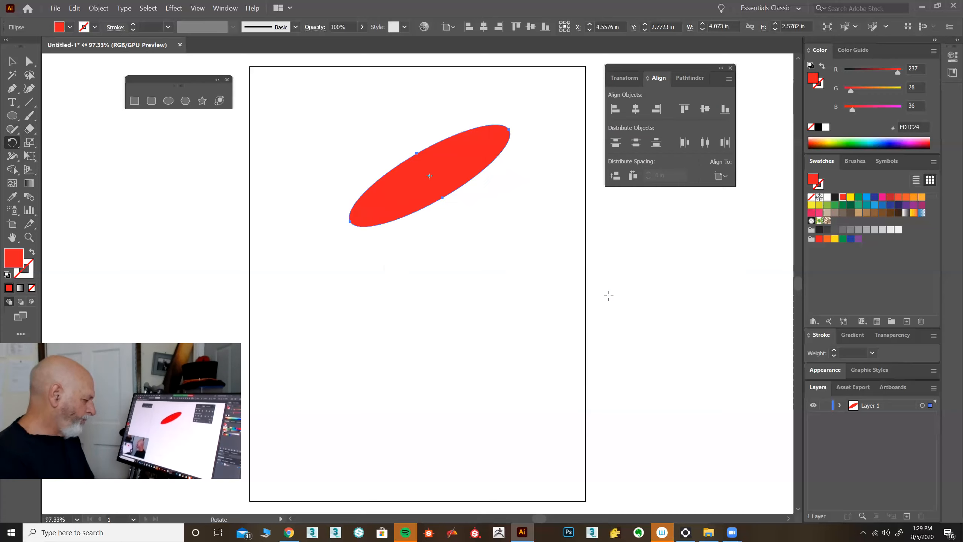
pyautogui.hotkey('ctrl', 'z')
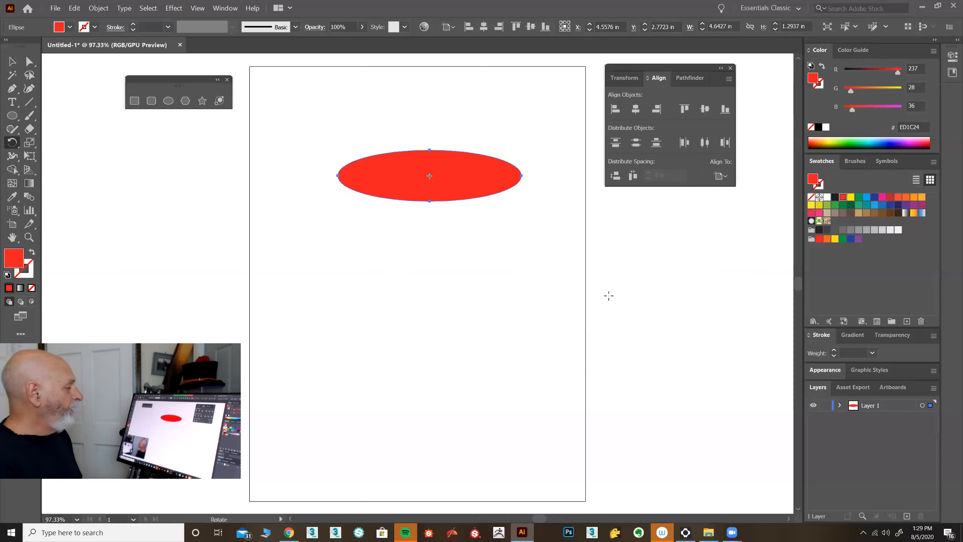
# - Rotate the ellipse clockwise by its bounding box with the Selection tool and undo the rotation
pyautogui.click(9, 64)
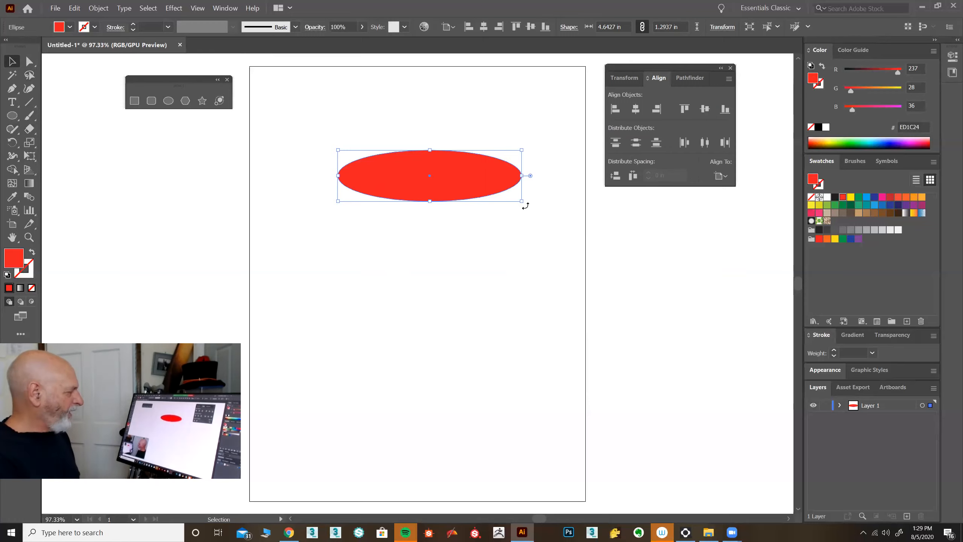
pyautogui.moveTo(526, 206); pyautogui.dragTo(494, 246)
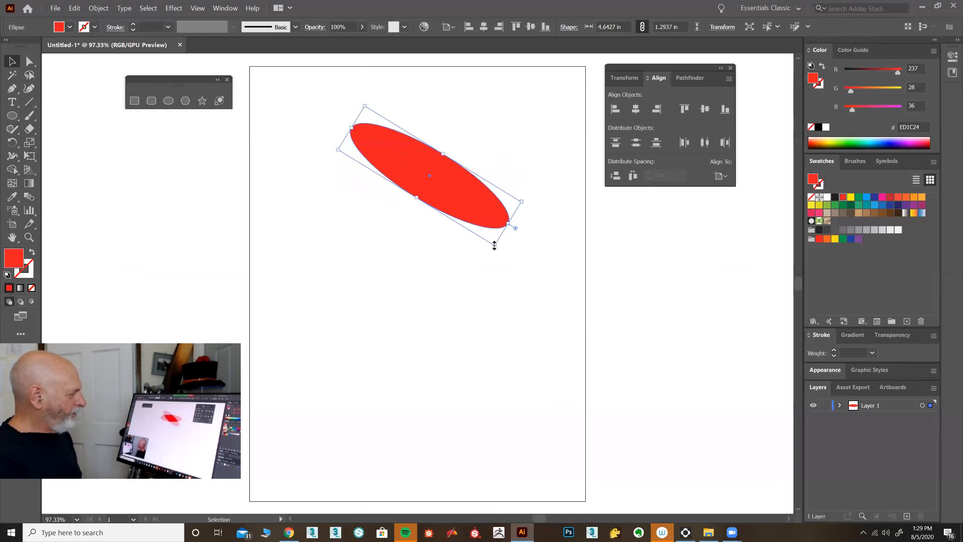
pyautogui.click(499, 209)
pyautogui.hotkey('ctrl', 'z')
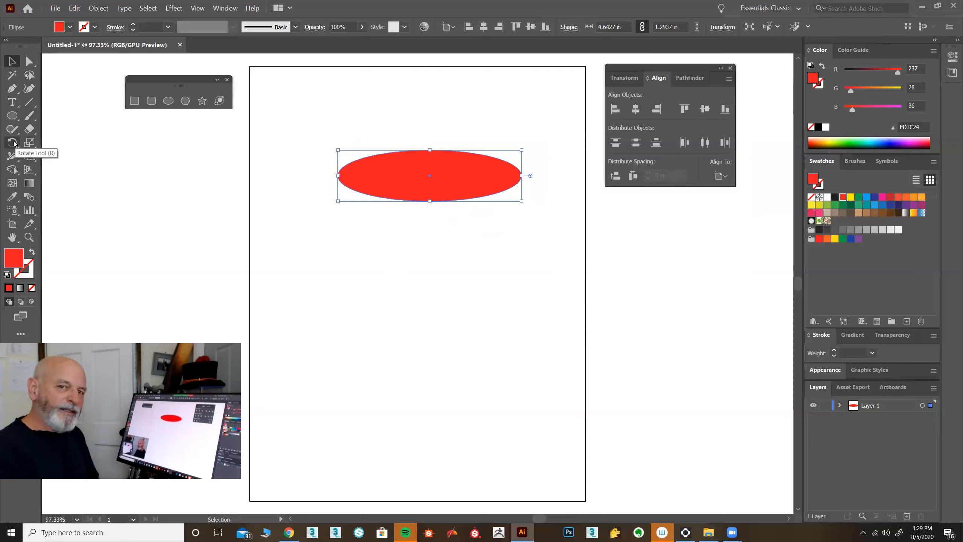
# - Swap the ellipse's fill and stroke, set the stroke weight to 2 pt, and remove the fill after trying an orange one
pyautogui.click(33, 253)
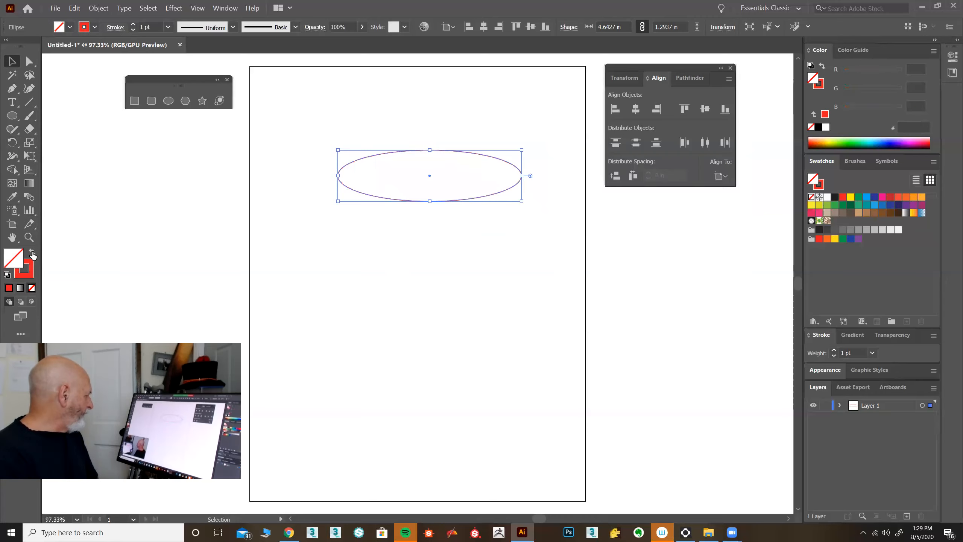
pyautogui.click(835, 350)
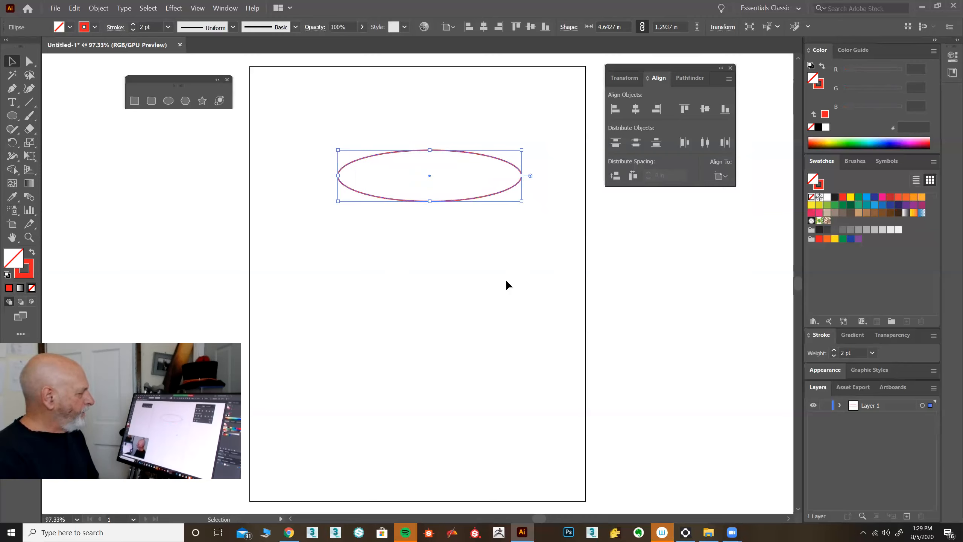
pyautogui.click(920, 197)
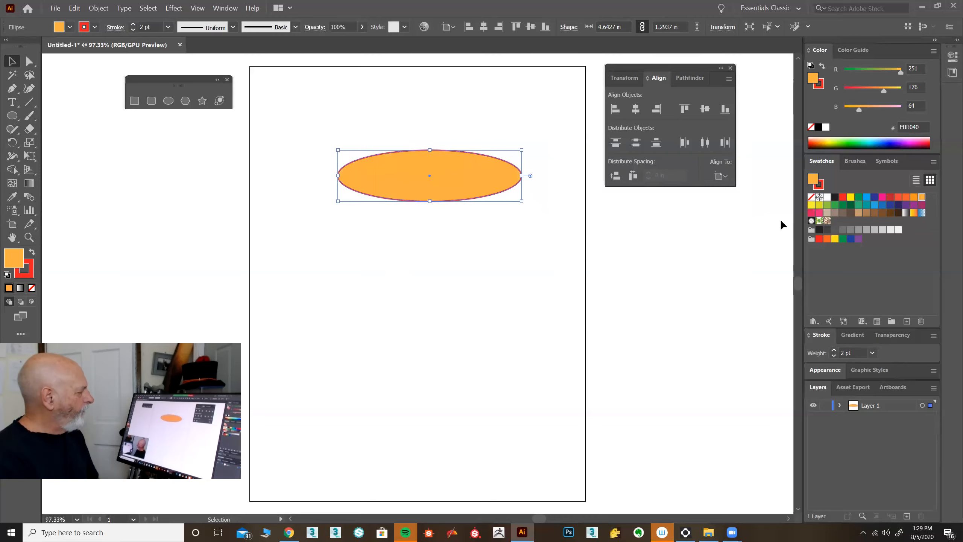
pyautogui.press('/')
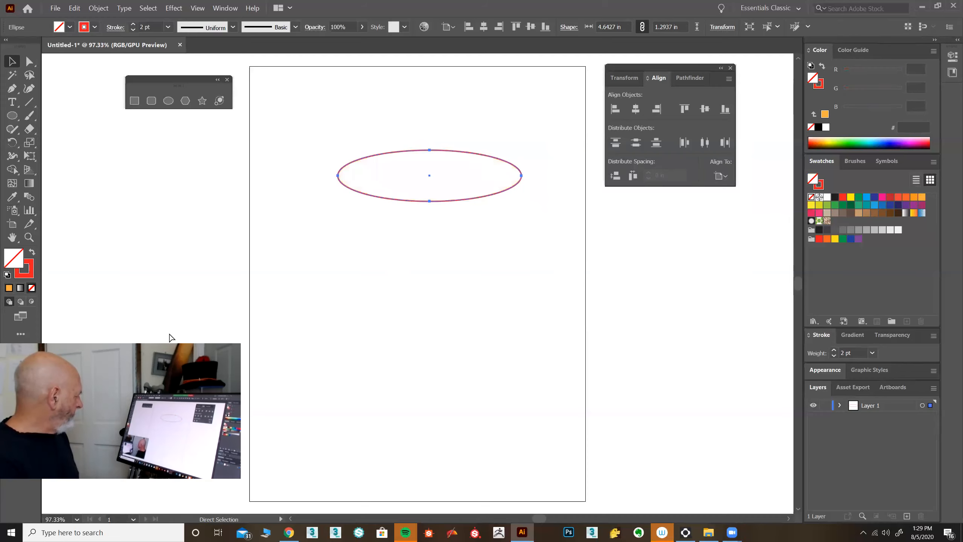
# - Color the ellipse's outline orange (F7941D) and widen the ellipse to the left to about 5.69 in
pyautogui.click(915, 198)
pyautogui.moveTo(338, 176); pyautogui.dragTo(297, 175)
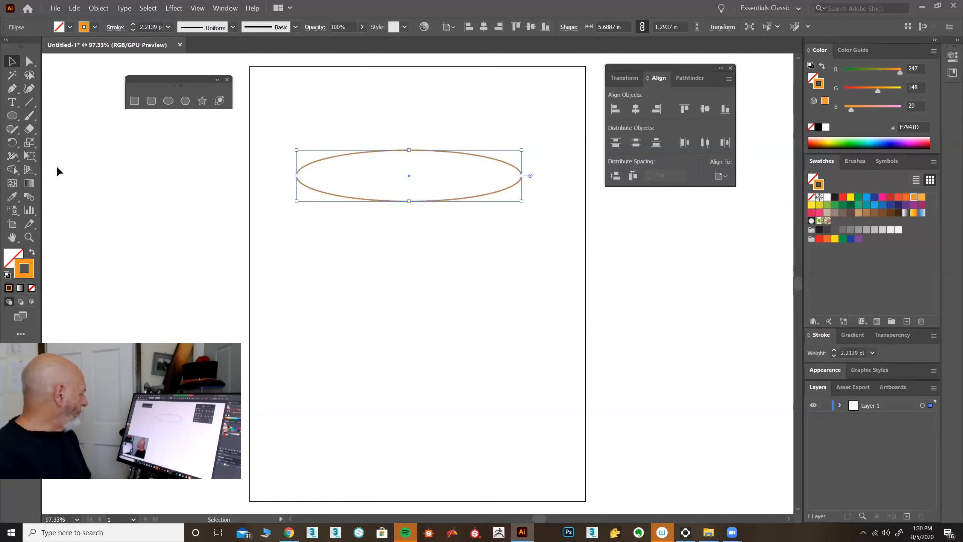
# - Create a copy of the orange ellipse rotated 2° about its center, checking the rotation with the preview
pyautogui.doubleClick(12, 142)
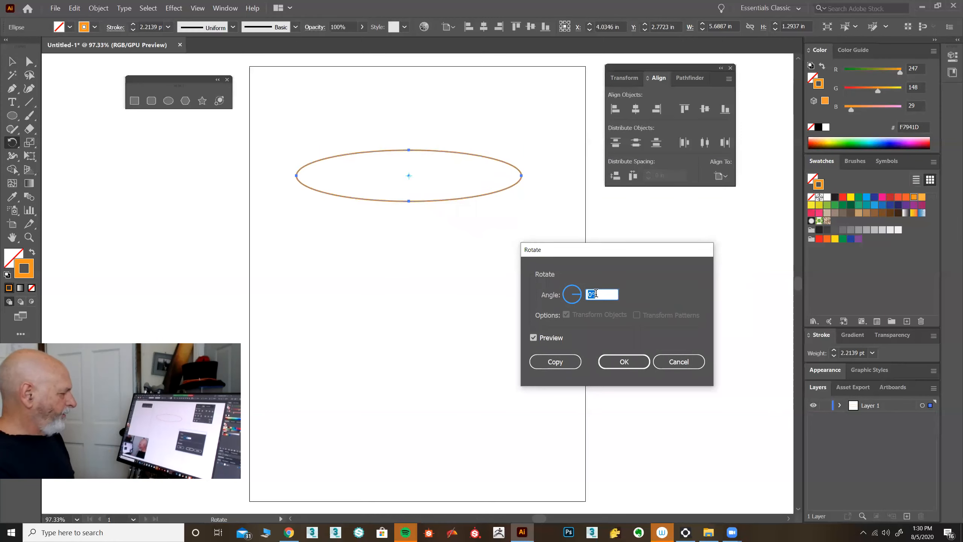
pyautogui.write('2')
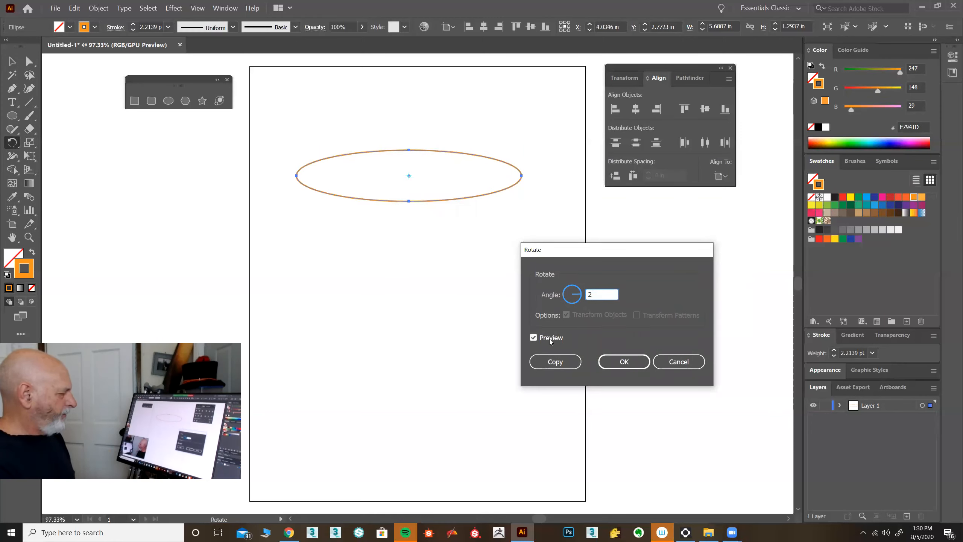
pyautogui.click(534, 338)
pyautogui.click(534, 338)
pyautogui.click(534, 337)
pyautogui.click(534, 337)
pyautogui.click(534, 337)
pyautogui.click(533, 337)
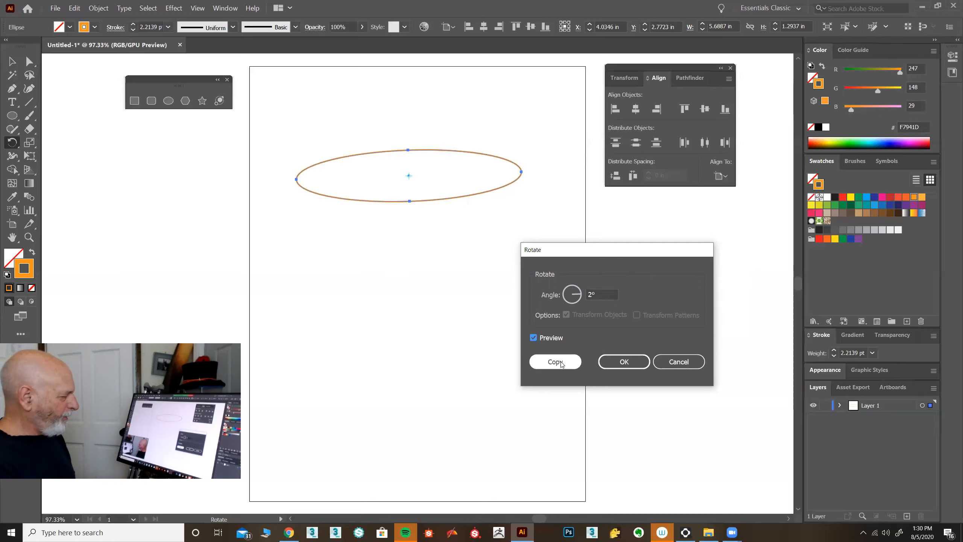
pyautogui.click(573, 364)
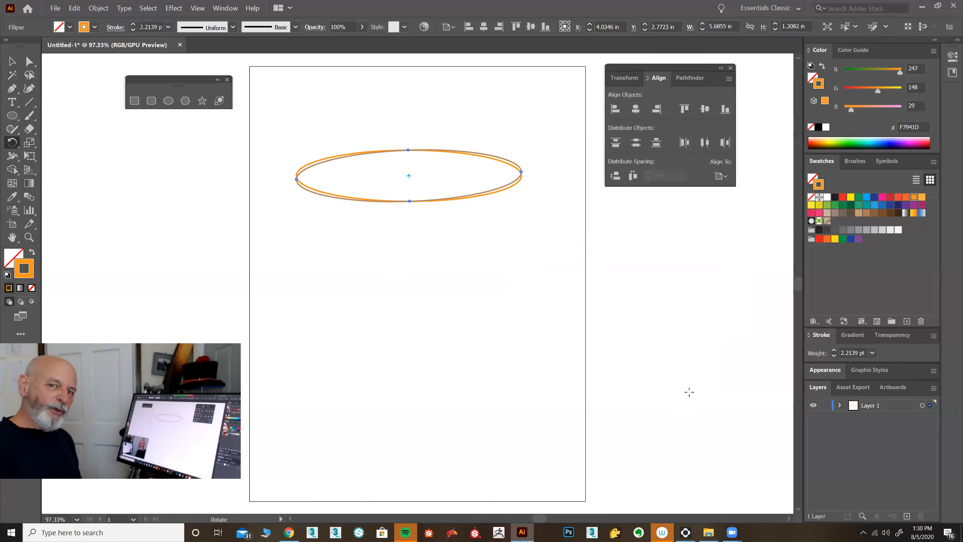
# - Repeat the 2° rotated copy of the orange ellipse until the copies complete a full circular spirograph, and deselect it
pyautogui.press('ctrl')
pyautogui.hotkey('ctrl', 'd')
pyautogui.hotkey('ctrl', 'd')
pyautogui.hotkey('ctrl', 'd')
pyautogui.hotkey('ctrl', 'd')
pyautogui.hotkey('ctrl', 'd')
pyautogui.hotkey('ctrl', 'd')
pyautogui.hotkey('ctrl', 'd')
pyautogui.hotkey('ctrl', 'd')
pyautogui.hotkey('ctrl', 'd')
pyautogui.hotkey('ctrl', 'd')
pyautogui.hotkey('ctrl', 'd')
pyautogui.hotkey('ctrl', 'd')
pyautogui.hotkey('ctrl', 'd')
pyautogui.hotkey('ctrl', 'd')
pyautogui.hotkey('ctrl', 'd')
pyautogui.hotkey('ctrl', 'd')
pyautogui.hotkey('ctrl', 'd')
pyautogui.hotkey('ctrl', 'd')
pyautogui.hotkey('ctrl', 'd')
pyautogui.hotkey('ctrl', 'd')
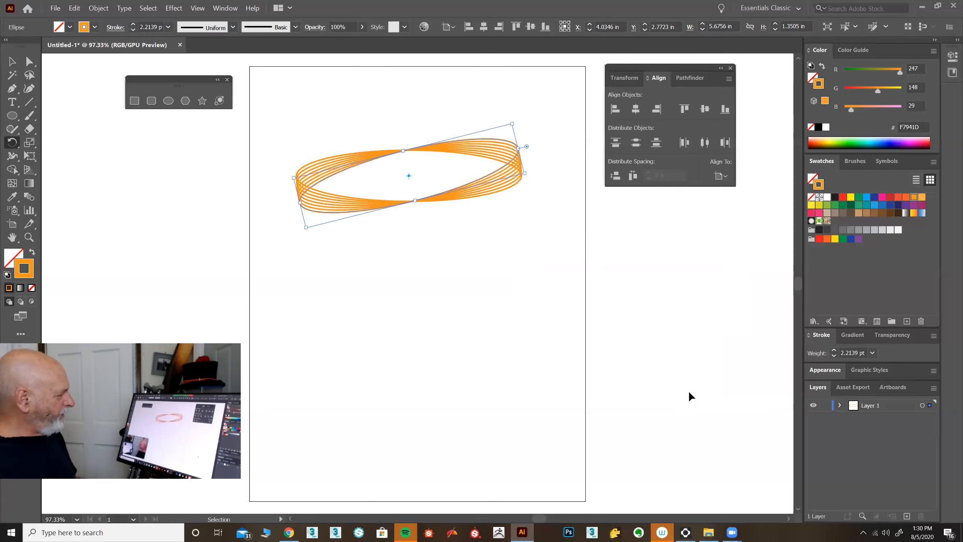
pyautogui.hotkey('ctrl', 'd')
pyautogui.hotkey('ctrl', 'd')
pyautogui.hotkey('ctrl', 'd')
pyautogui.hotkey('ctrl', 'd')
pyautogui.hotkey('ctrl', 'd')
pyautogui.hotkey('ctrl', 'd')
pyautogui.hotkey('ctrl', 'd')
pyautogui.hotkey('ctrl', 'd')
pyautogui.hotkey('ctrl', 'd')
pyautogui.hotkey('ctrl', 'd')
pyautogui.hotkey('ctrl', 'd')
pyautogui.hotkey('ctrl', 'd')
pyautogui.hotkey('ctrl', 'd')
pyautogui.hotkey('ctrl', 'd')
pyautogui.hotkey('ctrl', 'd')
pyautogui.hotkey('ctrl', 'd')
pyautogui.hotkey('ctrl', 'd')
pyautogui.hotkey('ctrl', 'd')
pyautogui.hotkey('ctrl', 'd')
pyautogui.hotkey('ctrl', 'd')
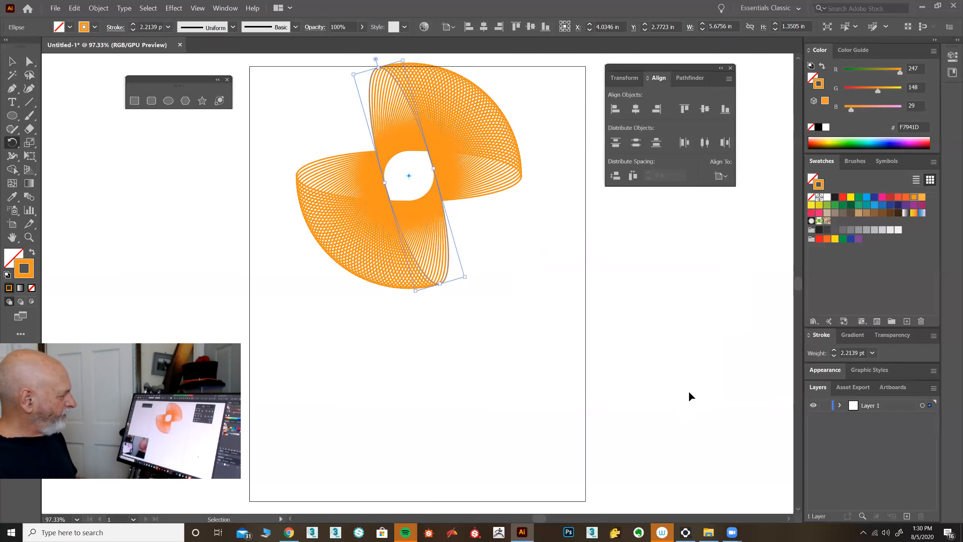
pyautogui.hotkey('ctrl', 'd')
pyautogui.hotkey('ctrl', 'd')
pyautogui.hotkey('ctrl', 'd')
pyautogui.hotkey('ctrl', 'd')
pyautogui.hotkey('ctrl', 'd')
pyautogui.hotkey('ctrl', 'd')
pyautogui.hotkey('ctrl', 'd')
pyautogui.hotkey('ctrl', 'd')
pyautogui.hotkey('ctrl', 'd')
pyautogui.hotkey('ctrl', 'd')
pyautogui.hotkey('ctrl', 'd')
pyautogui.hotkey('ctrl', 'd')
pyautogui.hotkey('ctrl', 'd')
pyautogui.hotkey('ctrl', 'd')
pyautogui.hotkey('ctrl', 'd')
pyautogui.hotkey('ctrl', 'd')
pyautogui.hotkey('ctrl', 'd')
pyautogui.hotkey('ctrl', 'd')
pyautogui.hotkey('ctrl', 'd')
pyautogui.hotkey('ctrl', 'd')
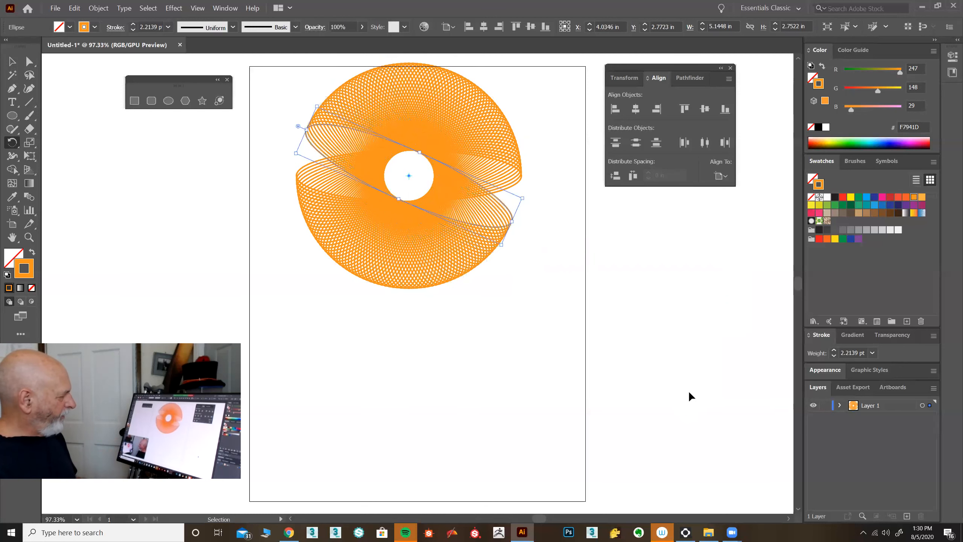
pyautogui.hotkey('ctrl', 'd')
pyautogui.hotkey('ctrl', 'd')
pyautogui.hotkey('ctrl', 'd')
pyautogui.hotkey('ctrl', 'd')
pyautogui.hotkey('ctrl', 'd')
pyautogui.hotkey('ctrl', 'd')
pyautogui.hotkey('ctrl', 'd')
pyautogui.hotkey('ctrl', 'd')
pyautogui.hotkey('ctrl', 'd')
pyautogui.hotkey('ctrl', 'd')
pyautogui.hotkey('ctrl', 'd')
pyautogui.hotkey('ctrl', 'd')
pyautogui.hotkey('ctrl', 'd')
pyautogui.hotkey('ctrl', 'd')
pyautogui.hotkey('ctrl', 'd')
pyautogui.hotkey('ctrl', 'd')
pyautogui.hotkey('ctrl', 'd')
pyautogui.hotkey('ctrl', 'd')
pyautogui.hotkey('ctrl', 'd')
pyautogui.hotkey('ctrl', 'd')
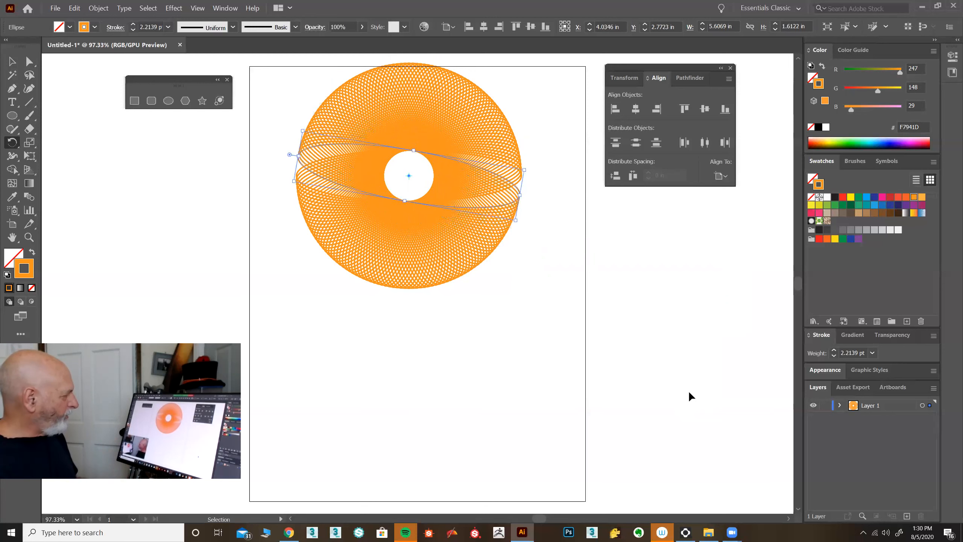
pyautogui.hotkey('ctrl', 'd')
pyautogui.press('r')
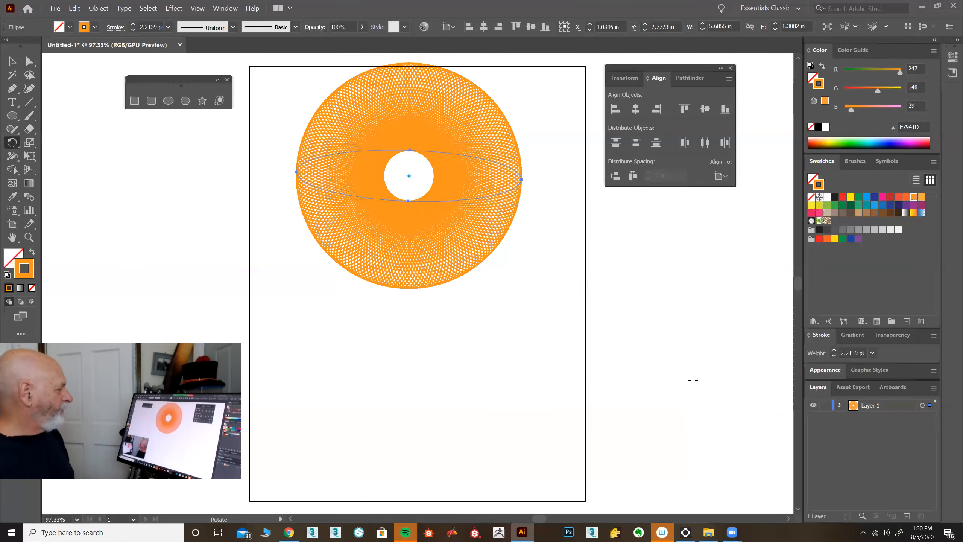
pyautogui.click(12, 60)
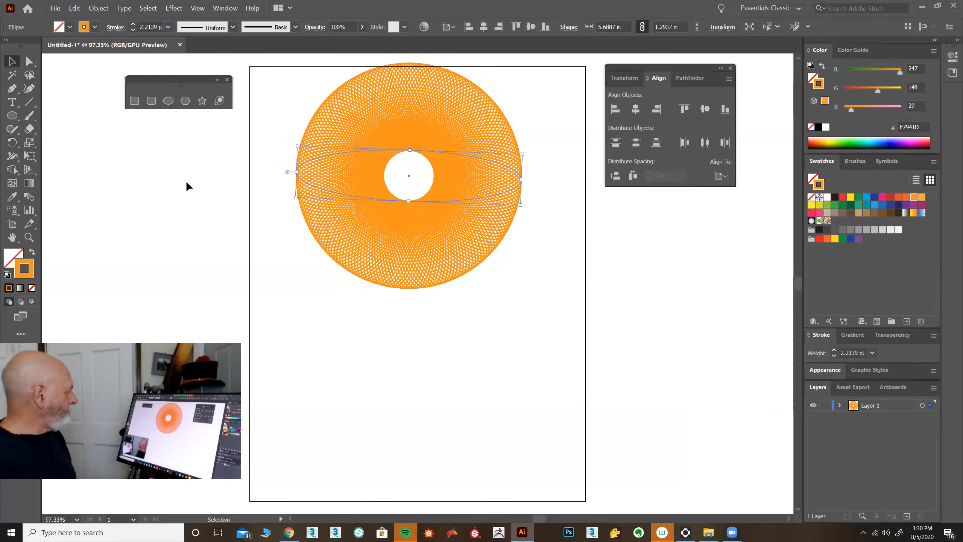
pyautogui.click(272, 207)
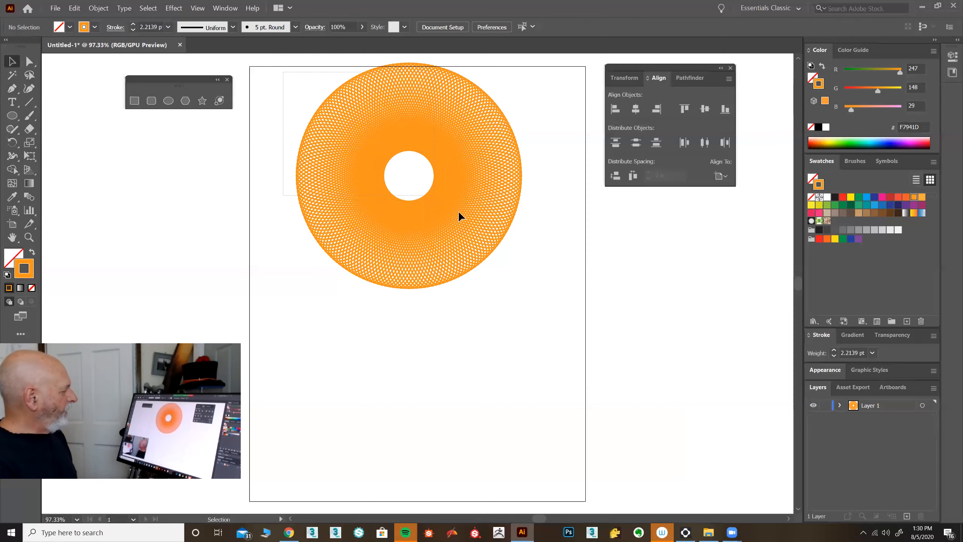
# - Select all the ellipses of the spirograph and reduce their stroke weight to 1 pt
pyautogui.hotkey('ctrl', 'a')
pyautogui.click(29, 237)
pyautogui.moveTo(362, 180); pyautogui.dragTo(465, 260)
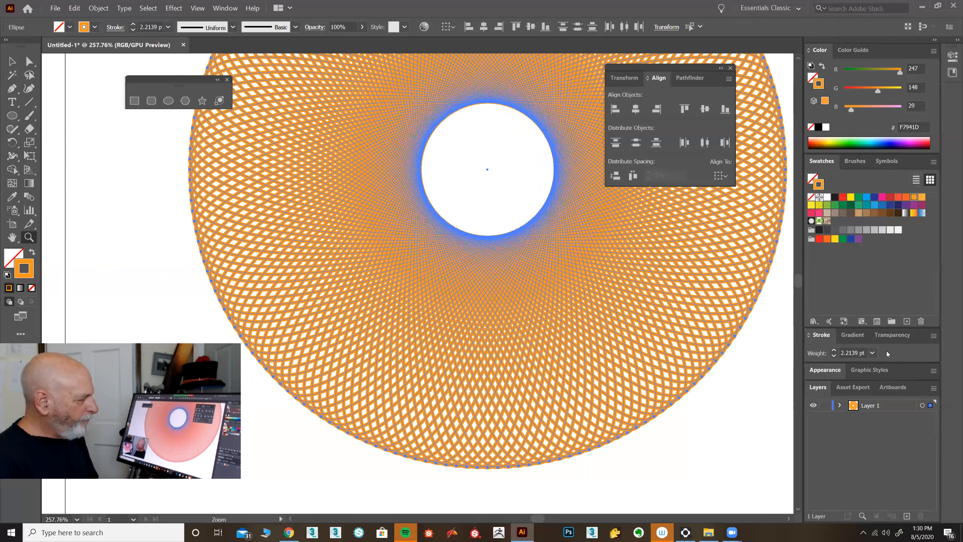
pyautogui.click(832, 357)
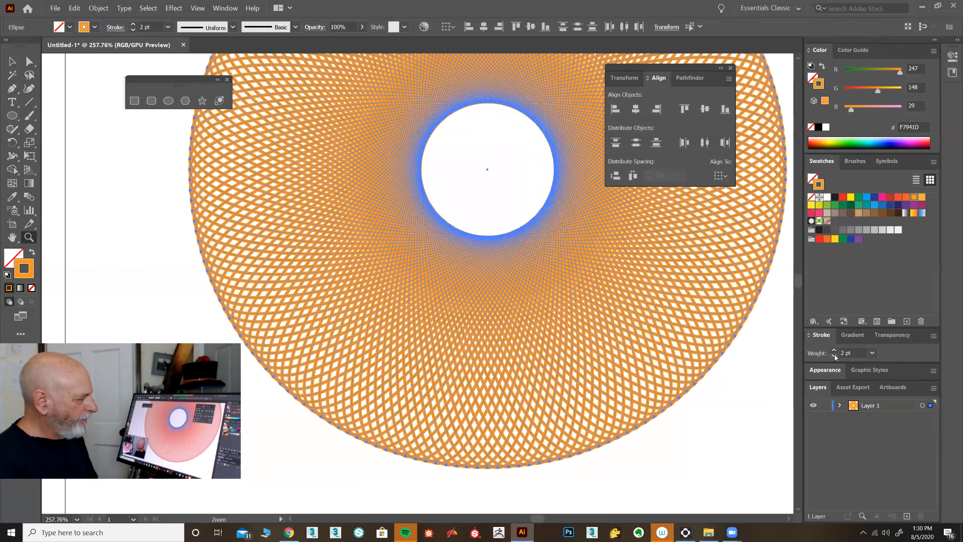
pyautogui.click(834, 356)
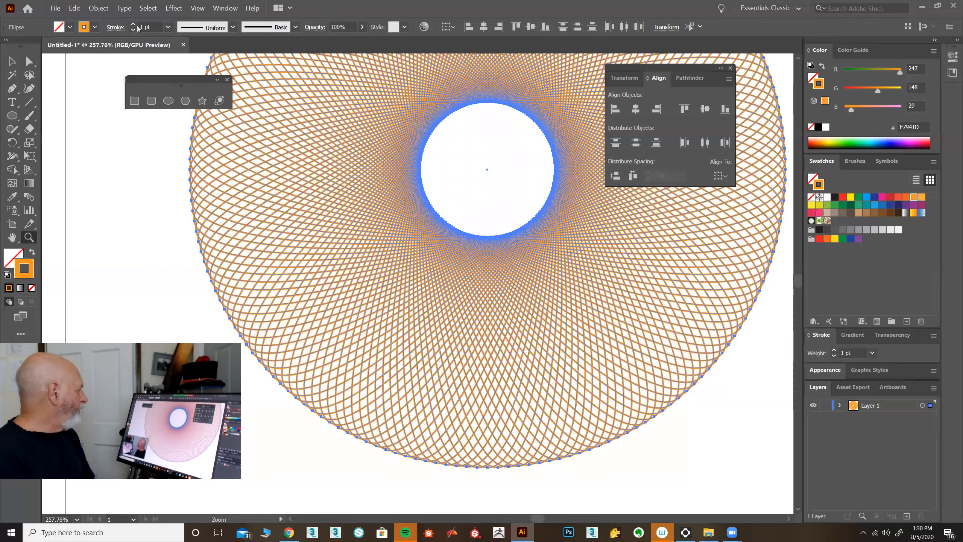
# - Copy the selected orange spirograph and paste the duplicate directly in back of the original
pyautogui.click(74, 8)
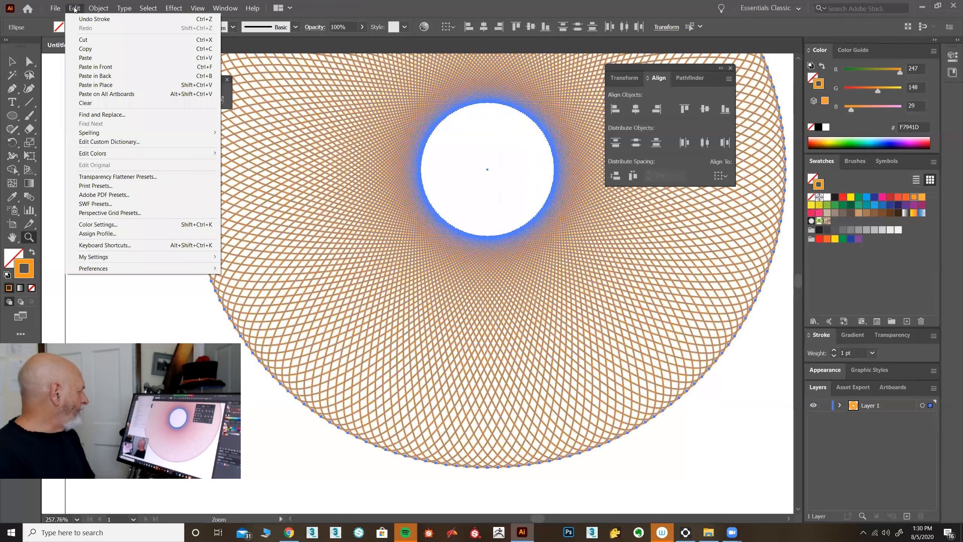
pyautogui.click(84, 52)
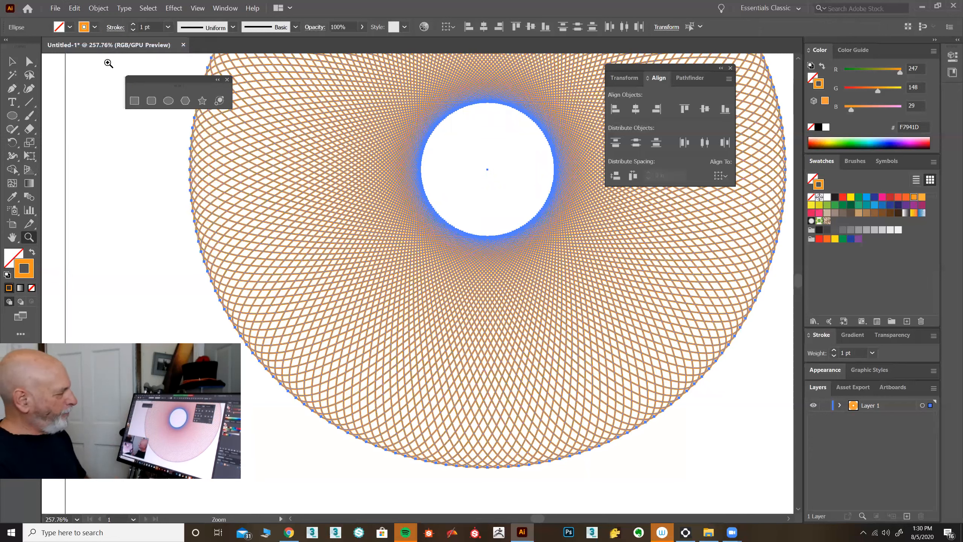
pyautogui.click(75, 8)
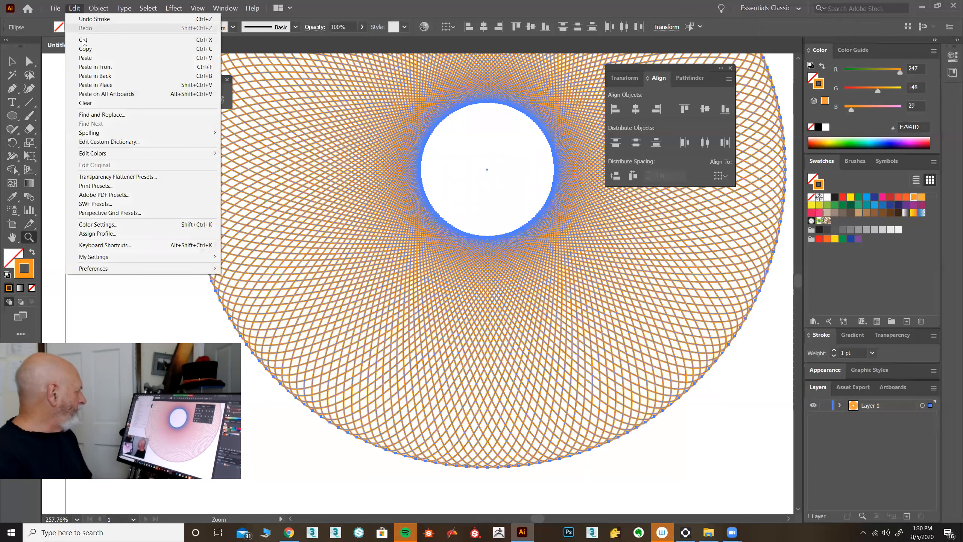
pyautogui.click(90, 76)
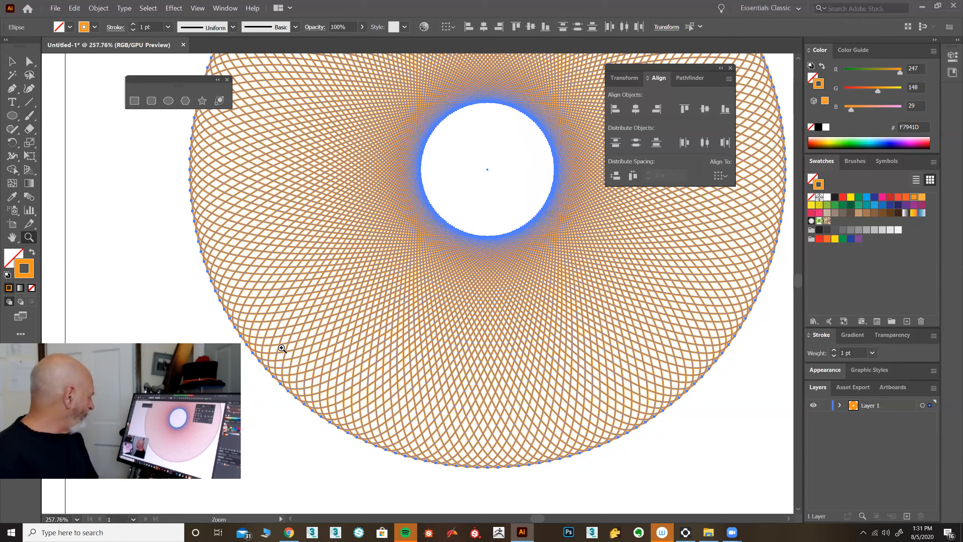
# - Give the pasted spirograph behind the orange one a black stroke with a weight of 2 pt
pyautogui.click(819, 128)
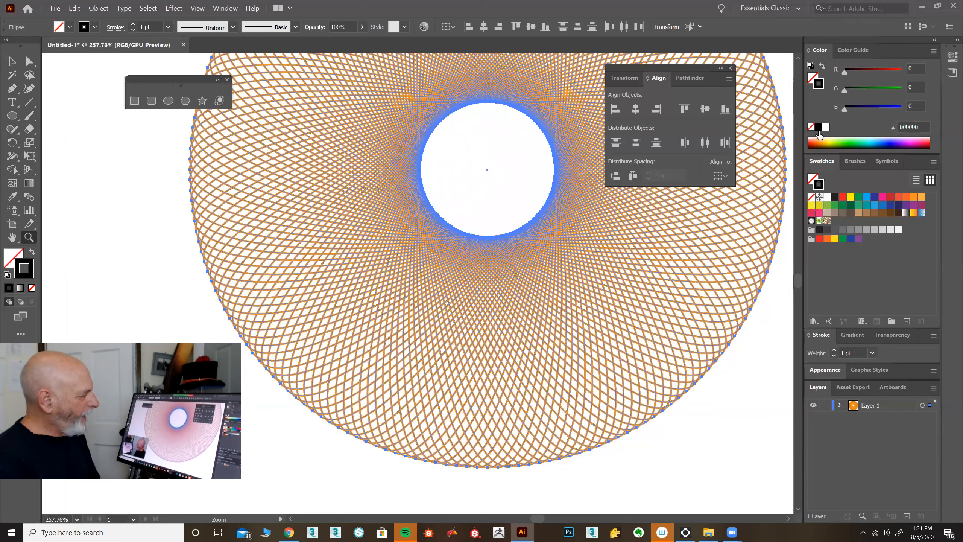
pyautogui.click(834, 351)
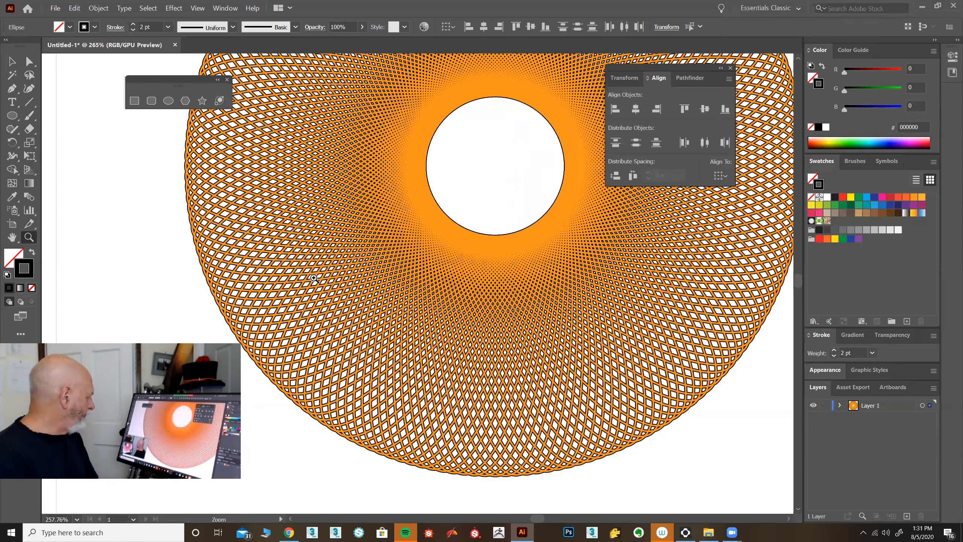
pyautogui.moveTo(294, 262); pyautogui.dragTo(371, 249)
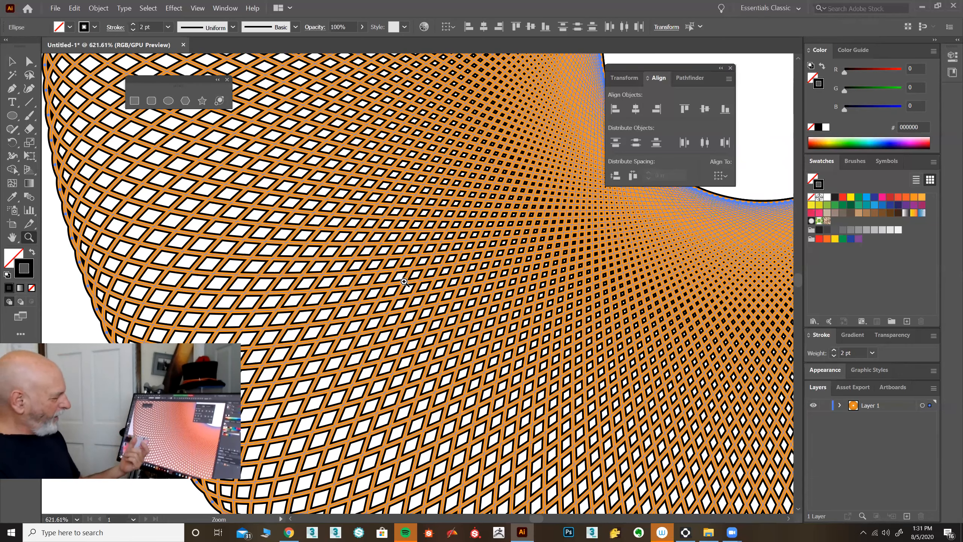
# - Paste another copy of the spirograph in back and give it a 3 pt blue stroke (00AEEF)
pyautogui.click(75, 8)
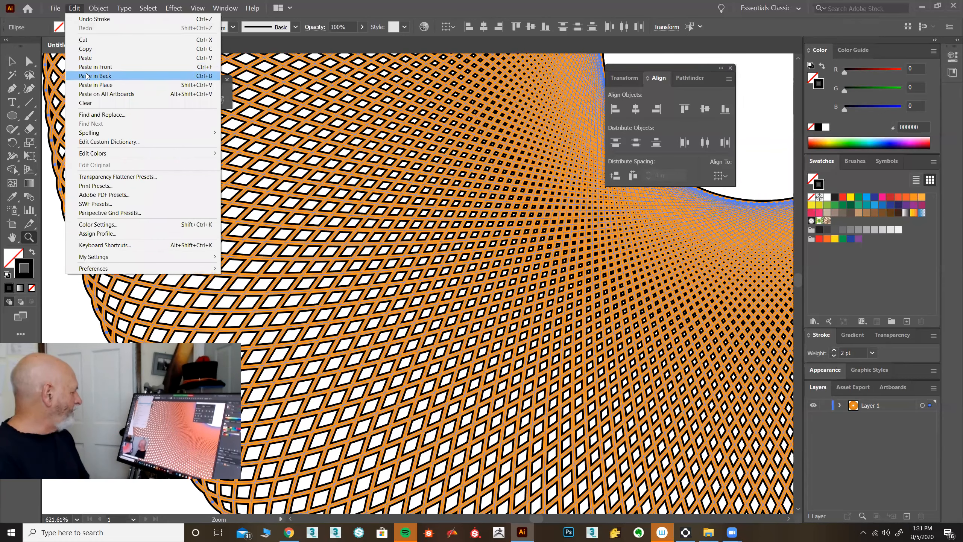
pyautogui.click(96, 67)
pyautogui.click(834, 350)
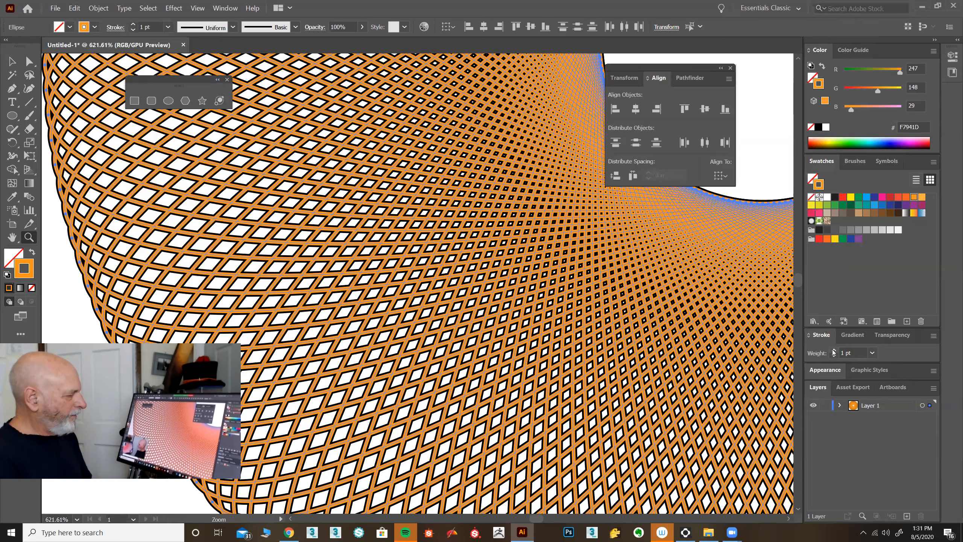
pyautogui.click(833, 350)
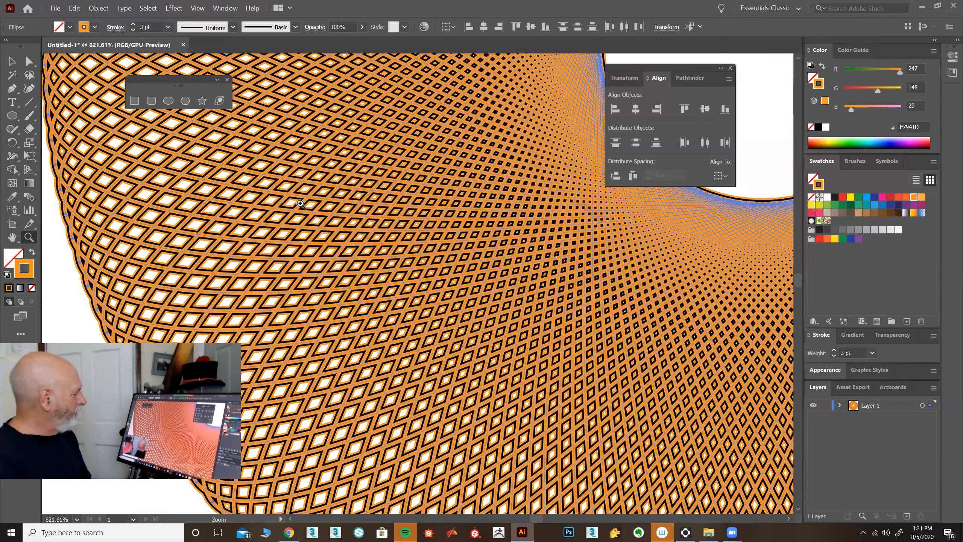
pyautogui.click(866, 196)
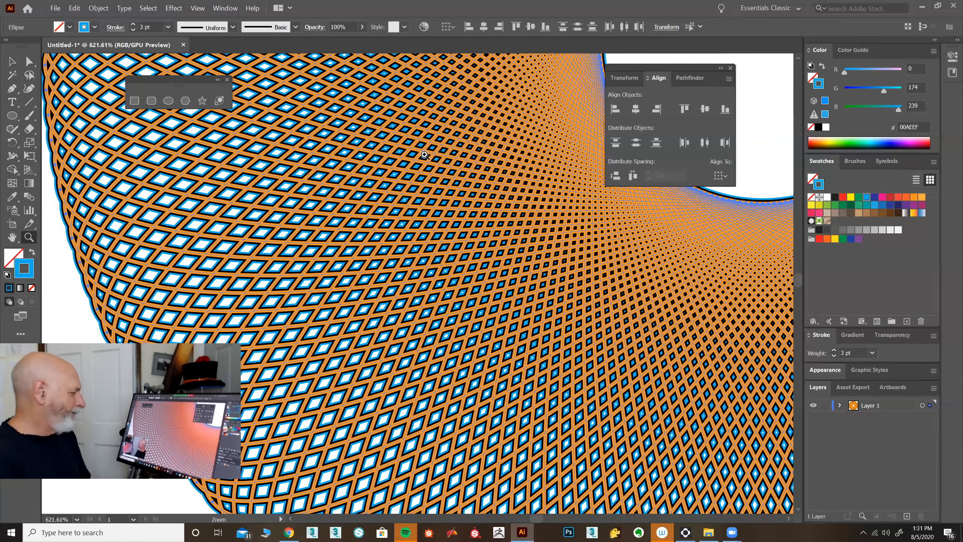
# - Select all the ellipses of the orange, black and blue spirographs together with the Selection tool
pyautogui.click(12, 238)
pyautogui.doubleClick(12, 238)
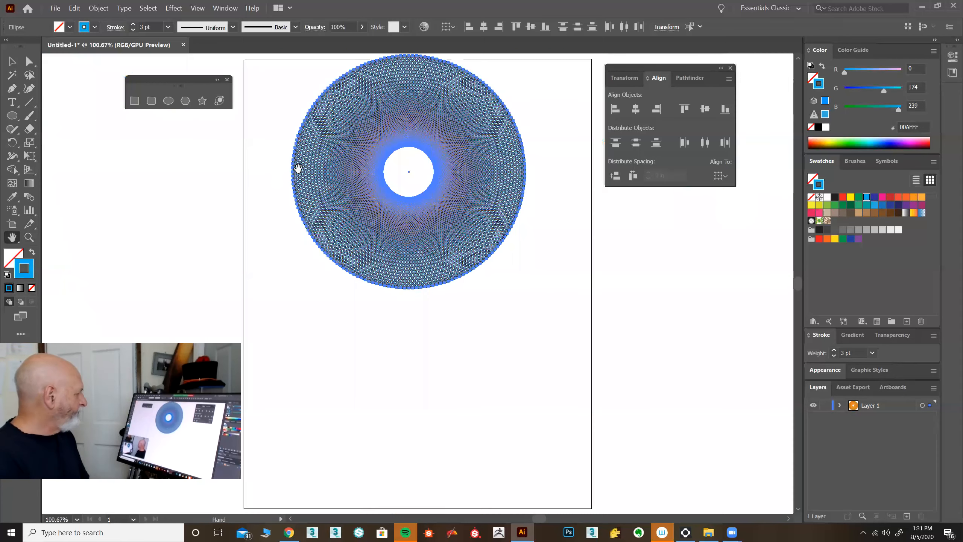
pyautogui.press('v')
pyautogui.moveTo(289, 153); pyautogui.dragTo(571, 251)
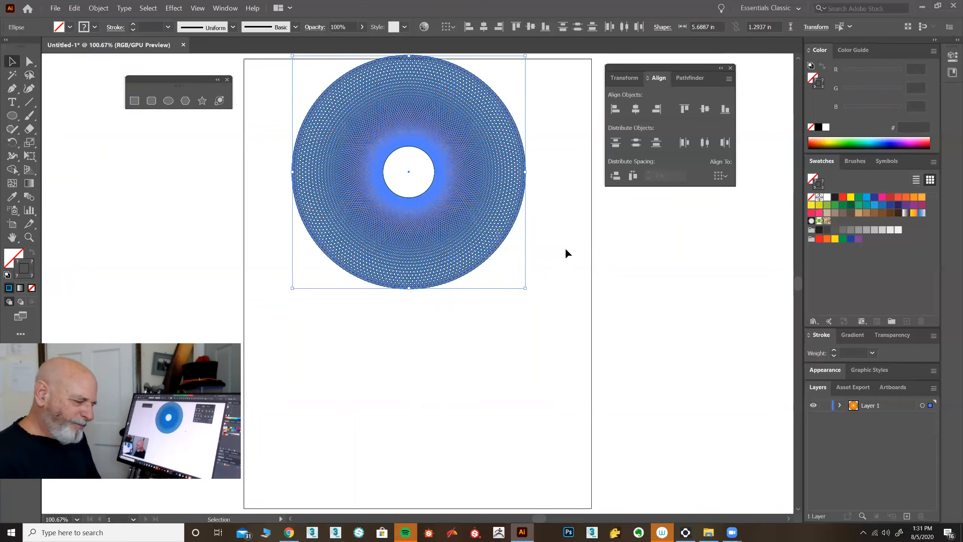